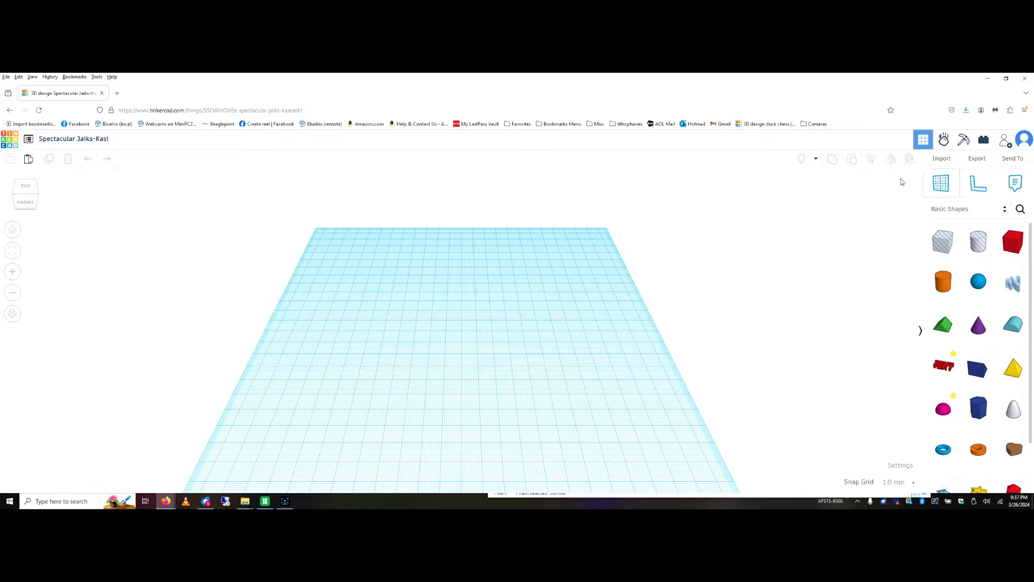
Place an ISO metric thread from the Shape Generators collection on the workplane, and view it in orthographic projection.
{"action": "left_click", "coordinate": [1006, 210]}
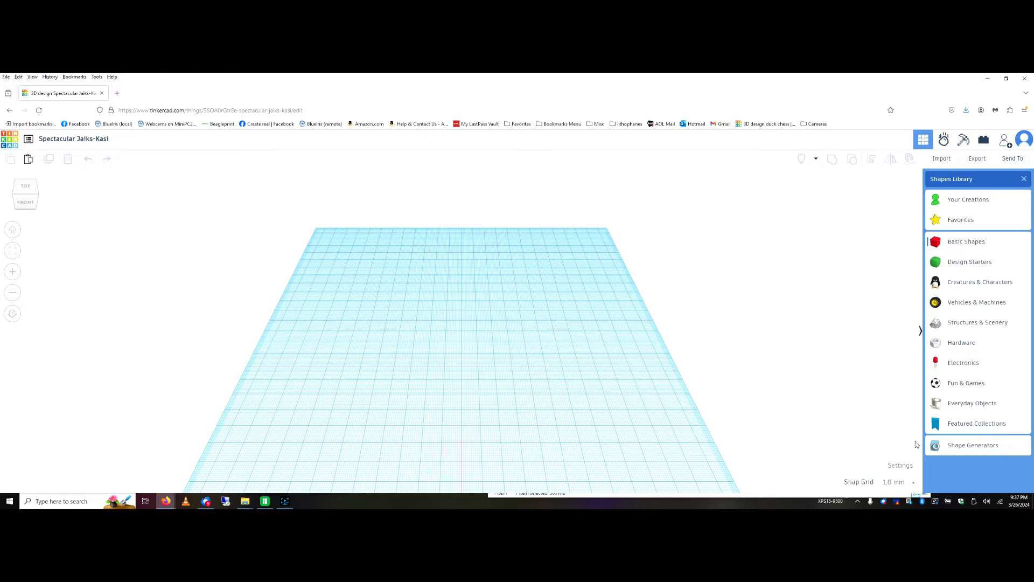
{"action": "left_click", "coordinate": [970, 446]}
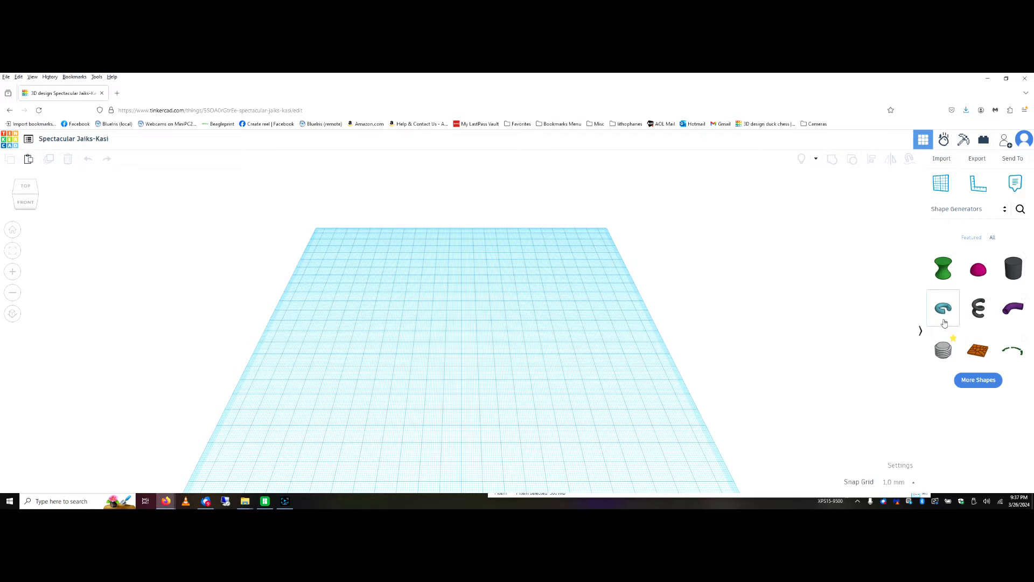
{"action": "left_click_drag", "start_coordinate": [946, 351], "coordinate": [481, 378]}
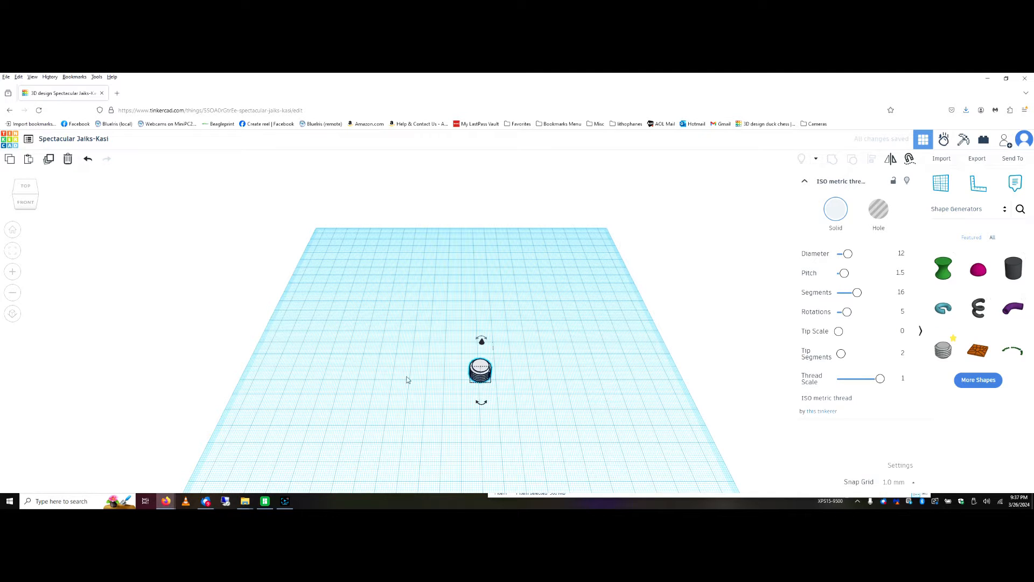
{"action": "left_click", "coordinate": [12, 317]}
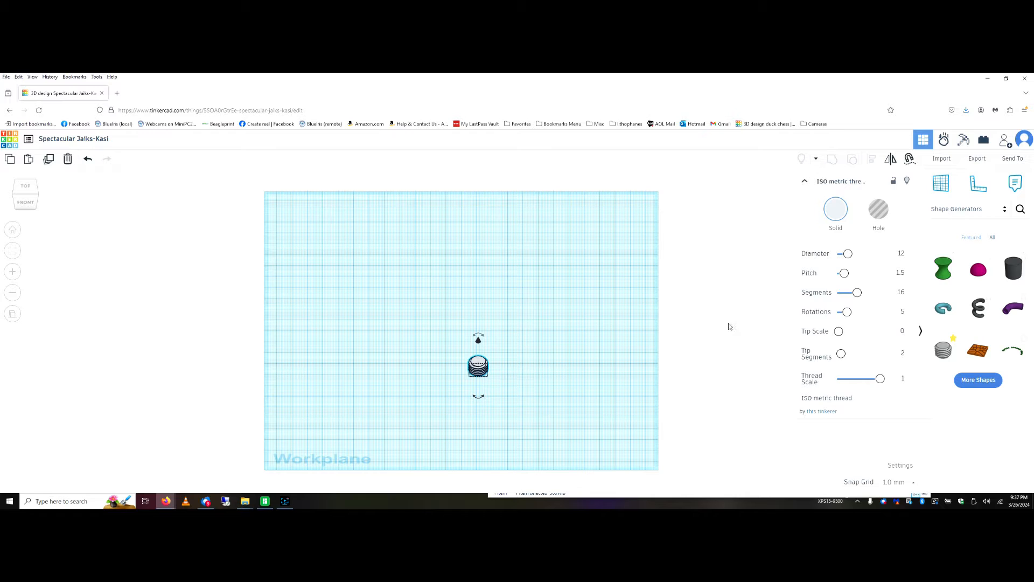
Set the thread's diameter to 30 and its pitch to 1.
{"action": "left_click", "coordinate": [899, 253]}
{"action": "type", "text": "30"}
{"action": "left_click_drag", "start_coordinate": [844, 274], "coordinate": [870, 279]}
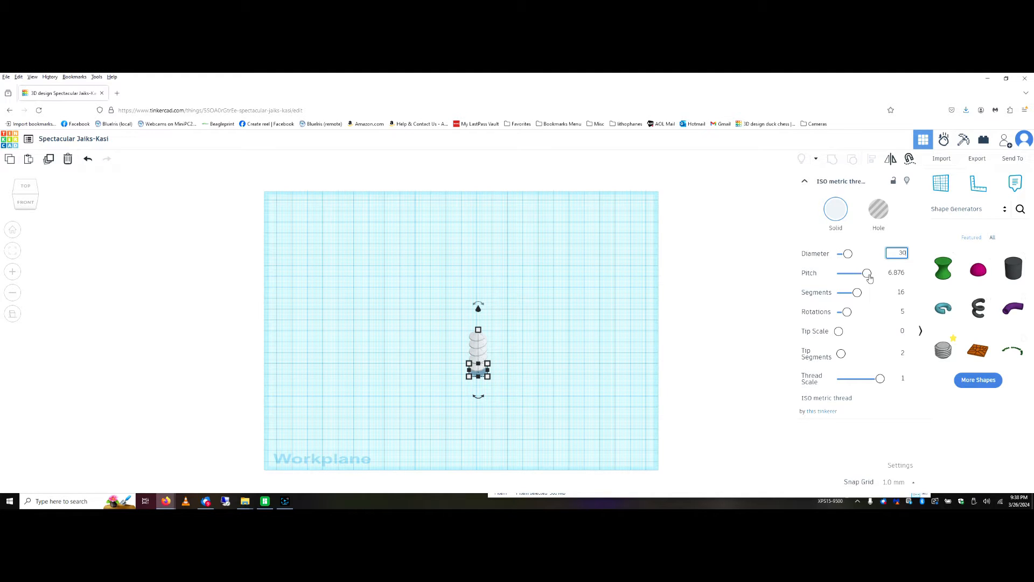
{"action": "left_click_drag", "start_coordinate": [869, 278], "coordinate": [839, 278]}
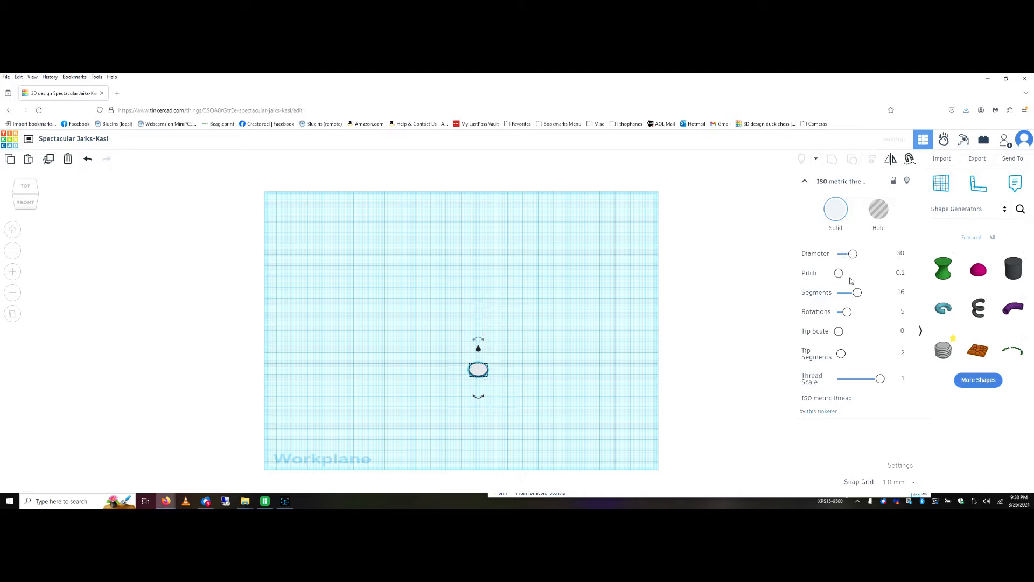
{"action": "left_click", "coordinate": [897, 273]}
{"action": "type", "text": "1"}
{"action": "key", "text": "Return"}
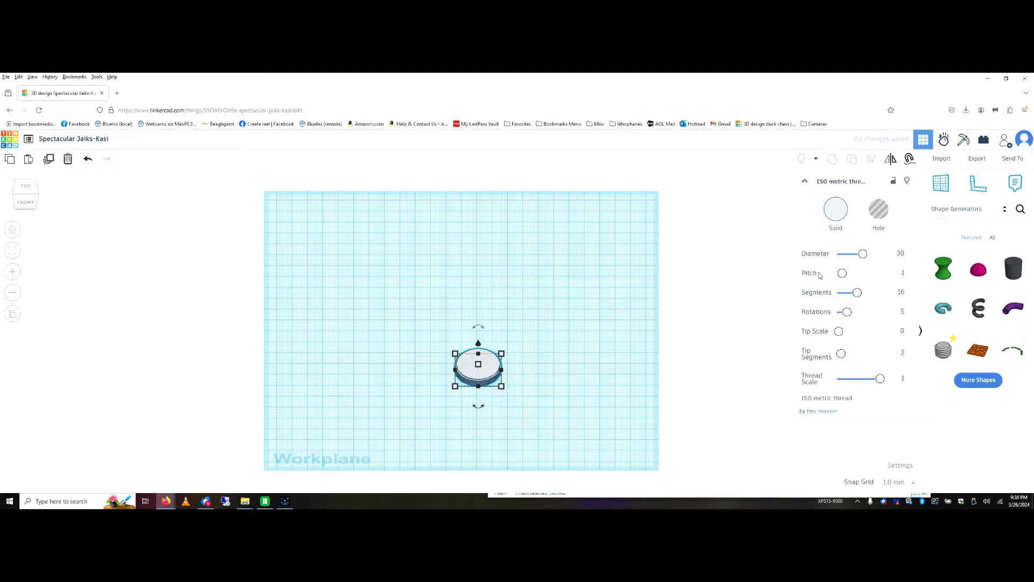
Raise the thread's segments to 32 and set its rotations to 3.
{"action": "left_click", "coordinate": [544, 404]}
{"action": "right_click_drag", "start_coordinate": [545, 404], "coordinate": [542, 374]}
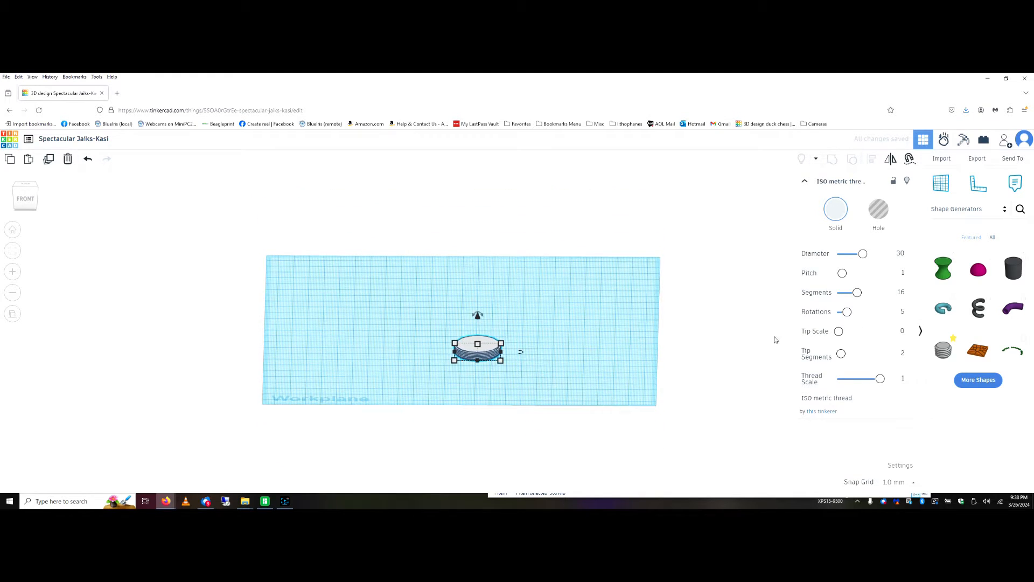
{"action": "left_click_drag", "start_coordinate": [857, 293], "coordinate": [924, 295]}
{"action": "scroll", "coordinate": [483, 366], "scroll_direction": "up", "scroll_amount": 5}
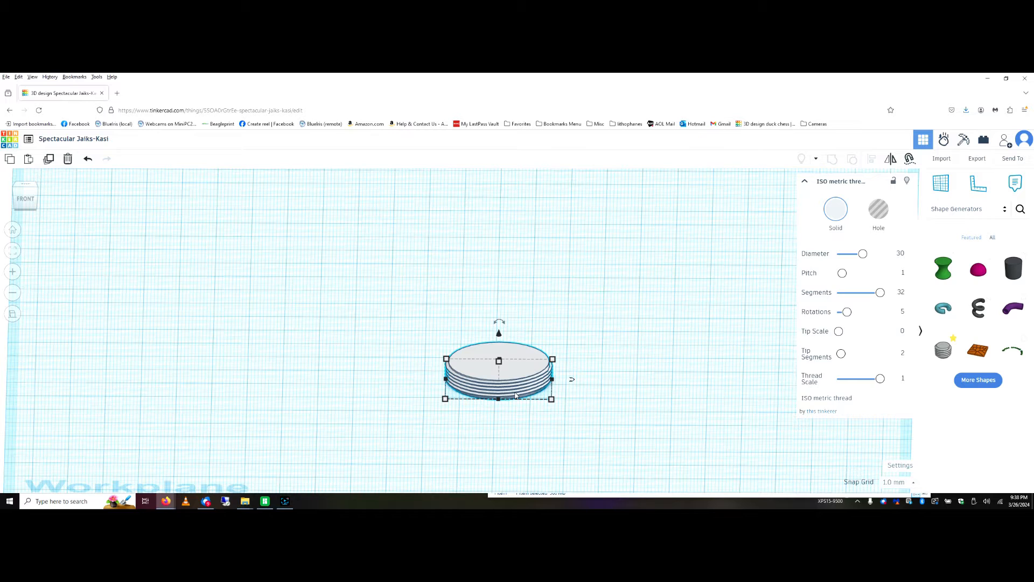
{"action": "left_click", "coordinate": [902, 312]}
{"action": "type", "text": "3"}
{"action": "key", "text": "Return"}
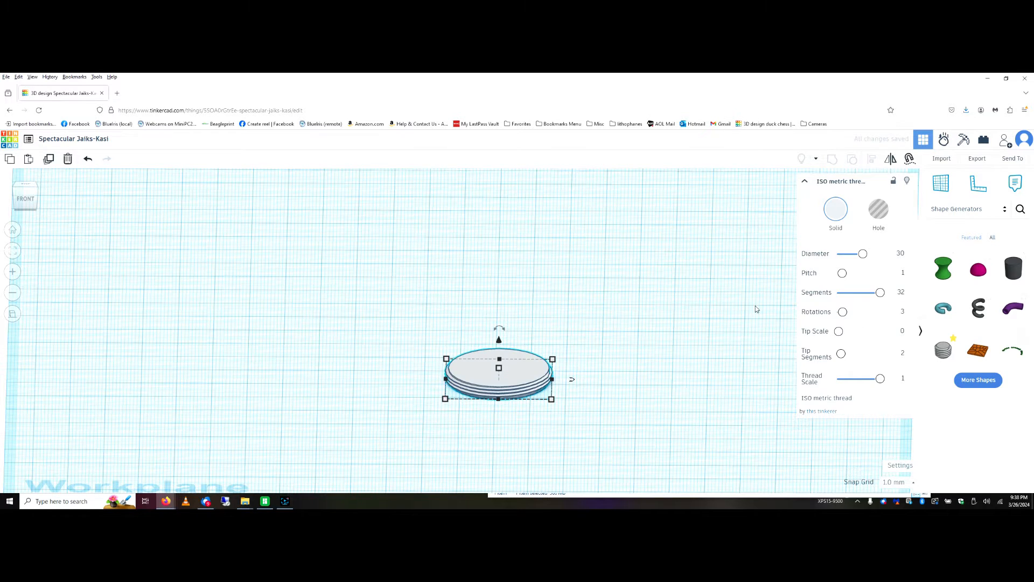
Try a Tip Scale of 1 on the thread, and return it to 0.
{"action": "right_click_drag", "start_coordinate": [520, 447], "coordinate": [522, 425]}
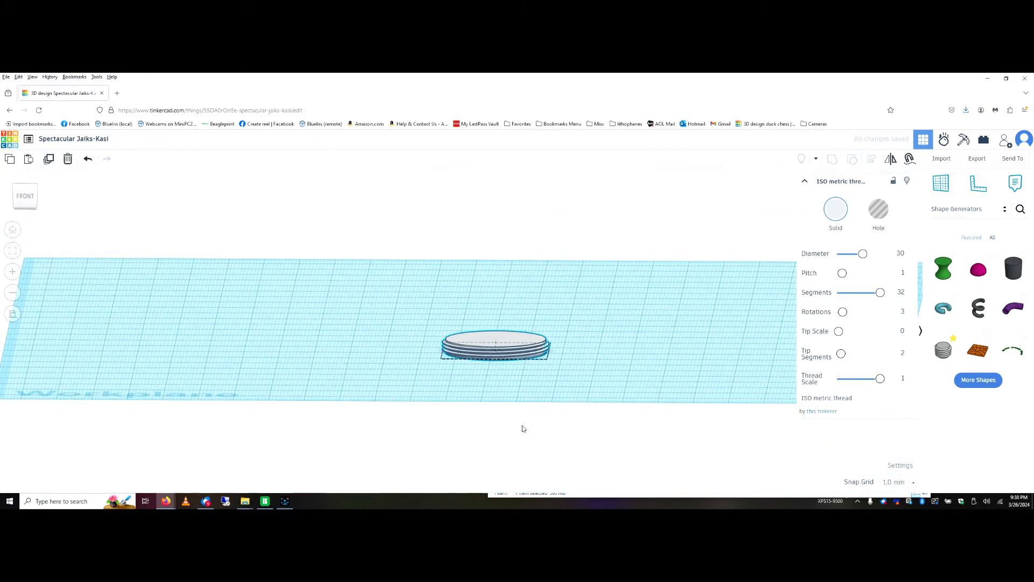
{"action": "left_click", "coordinate": [539, 383]}
{"action": "scroll", "coordinate": [537, 383], "scroll_direction": "up", "scroll_amount": 5}
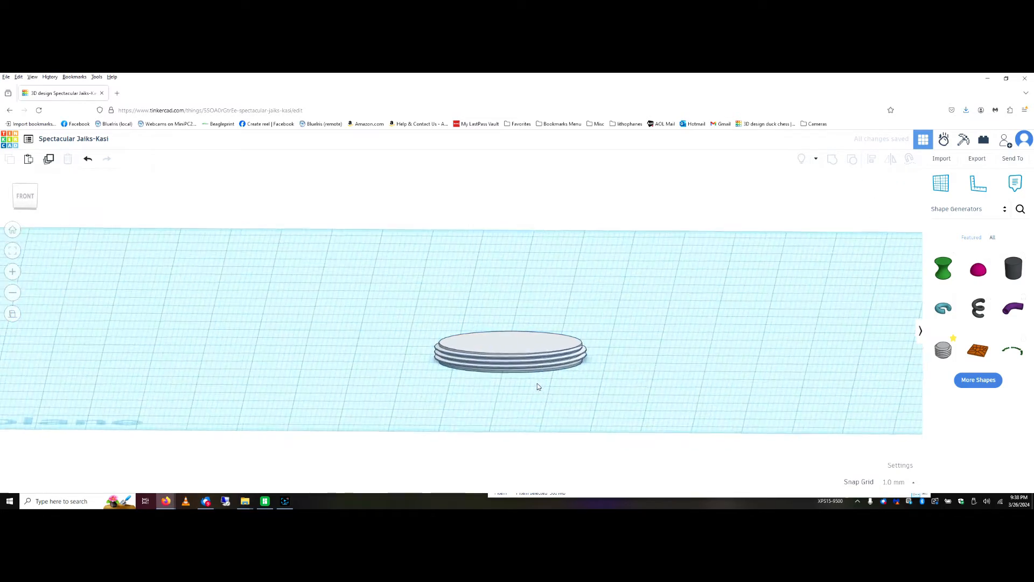
{"action": "right_click_drag", "start_coordinate": [650, 415], "coordinate": [511, 423]}
{"action": "left_click", "coordinate": [366, 377]}
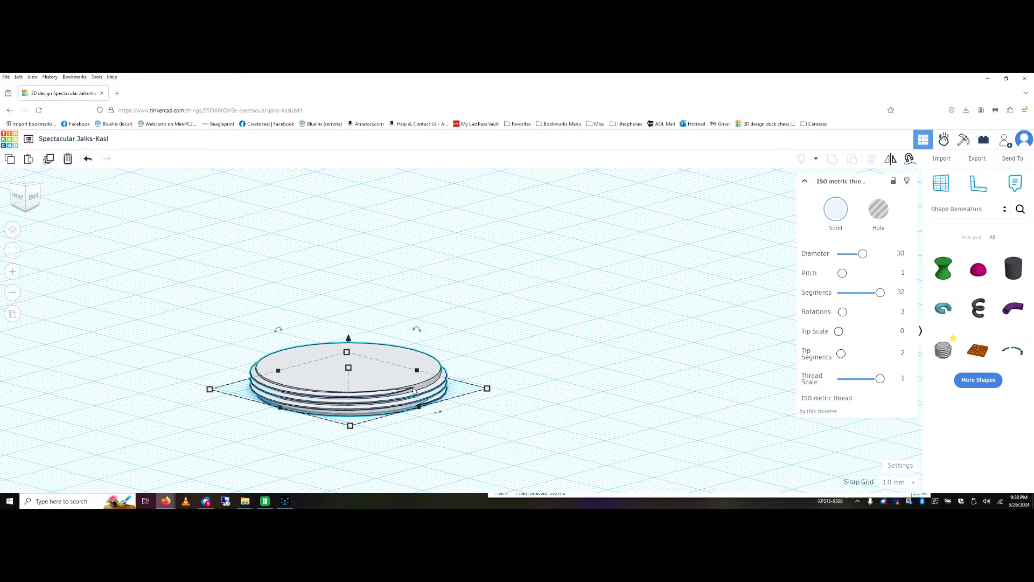
{"action": "left_click", "coordinate": [840, 337]}
{"action": "left_click_drag", "start_coordinate": [839, 337], "coordinate": [880, 332]}
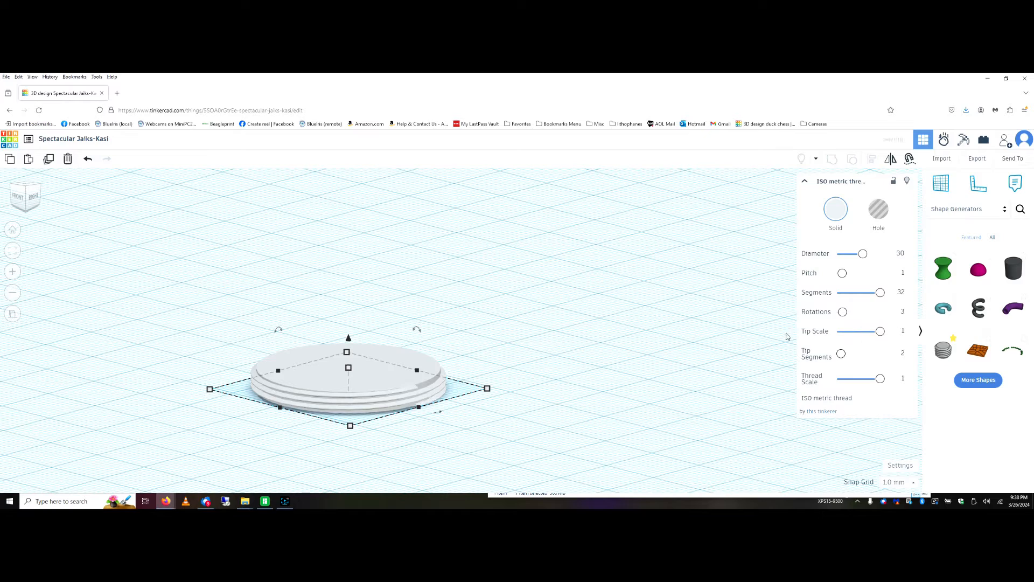
{"action": "mouse_move", "coordinate": [552, 395]}
{"action": "right_mouse_down"}
{"action": "mouse_move", "coordinate": [547, 413]}
{"action": "mouse_move", "coordinate": [550, 391]}
{"action": "right_mouse_up"}
{"action": "left_click_drag", "start_coordinate": [880, 332], "coordinate": [813, 340]}
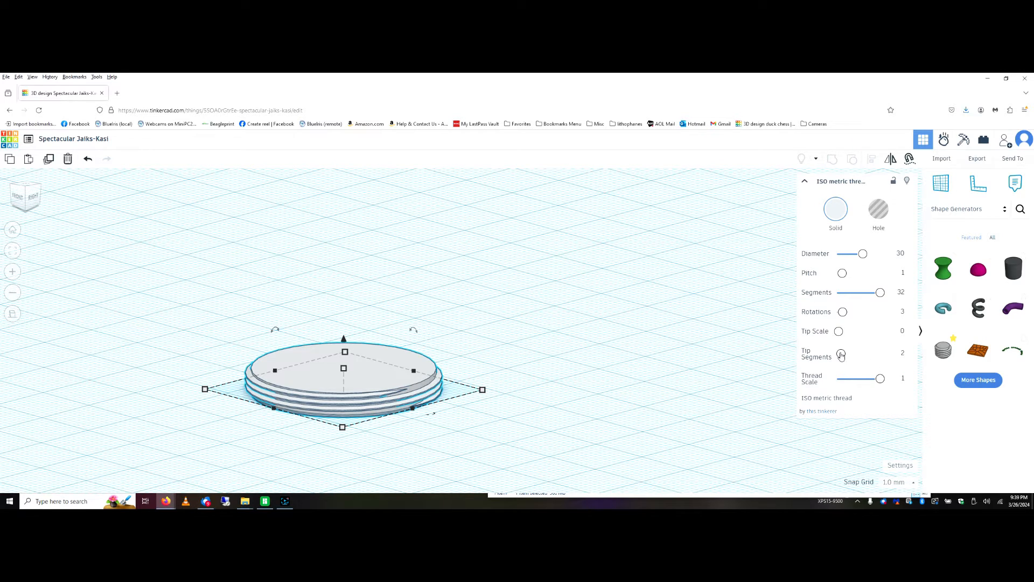
Set the thread's Tip Segments to 1 and its Thread Scale to 0.8.
{"action": "left_click_drag", "start_coordinate": [842, 354], "coordinate": [875, 356]}
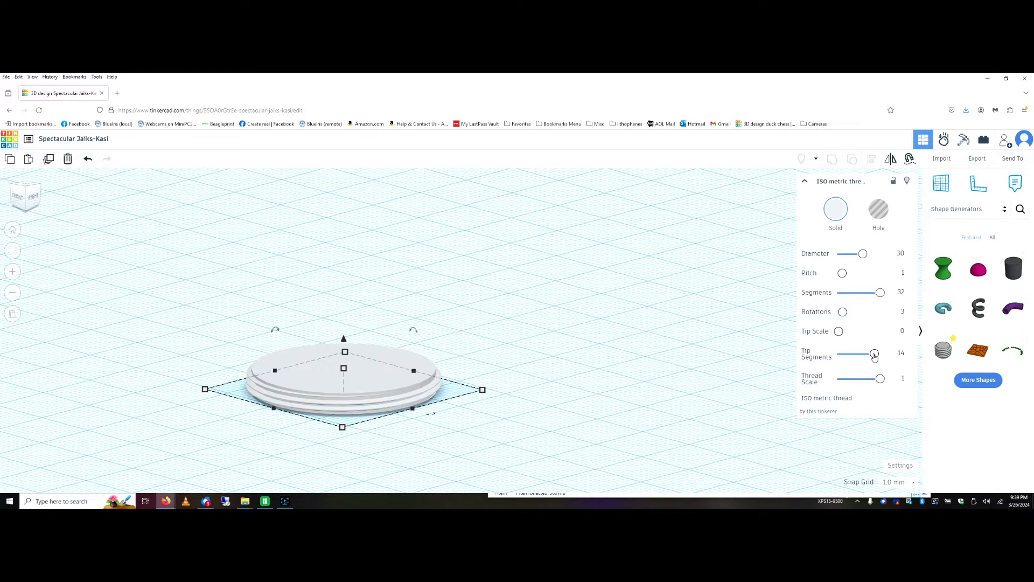
{"action": "left_click_drag", "start_coordinate": [875, 357], "coordinate": [839, 358]}
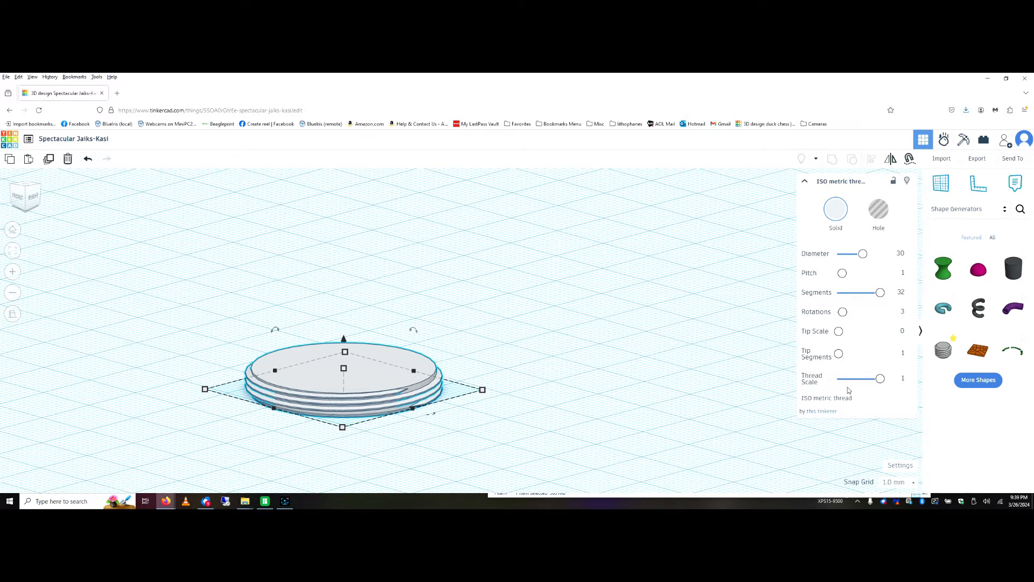
{"action": "left_click", "coordinate": [903, 379]}
{"action": "type", "text": "0.8"}
{"action": "key", "text": "Return"}
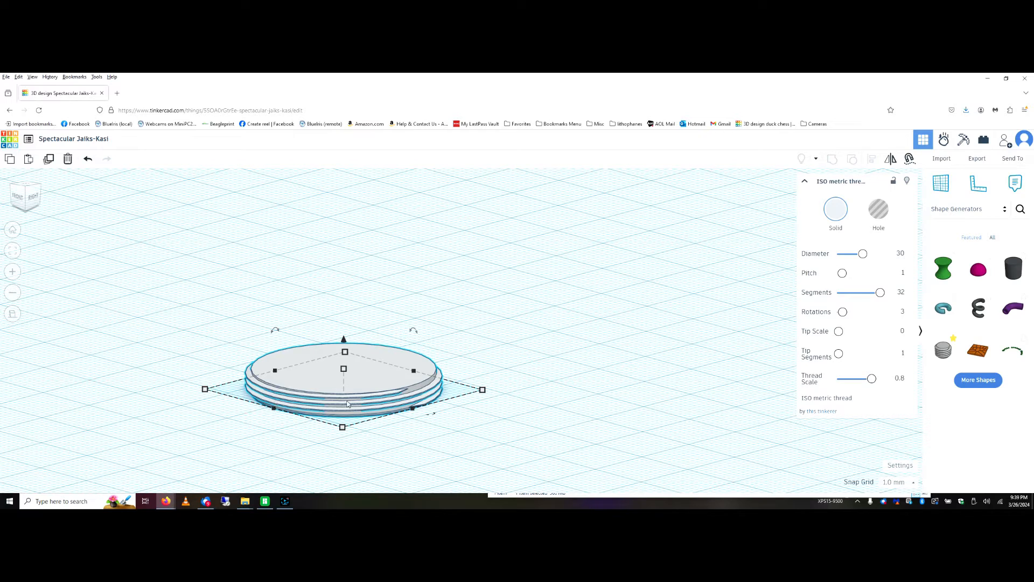
Make a hole copy of the thread in place and set its length and width to 31 mm.
{"action": "right_click_drag", "start_coordinate": [340, 448], "coordinate": [475, 448]}
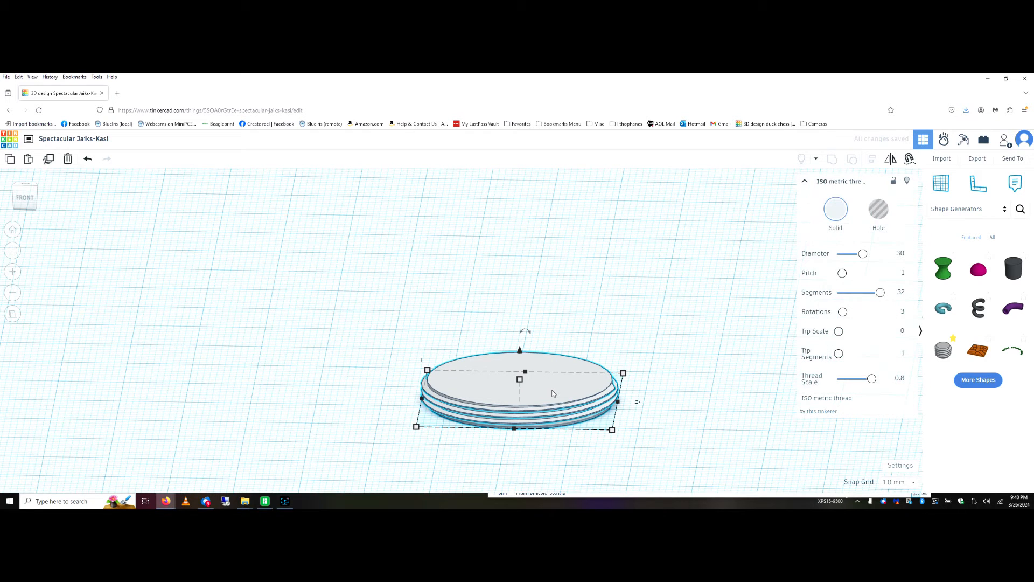
{"action": "left_click", "coordinate": [877, 212]}
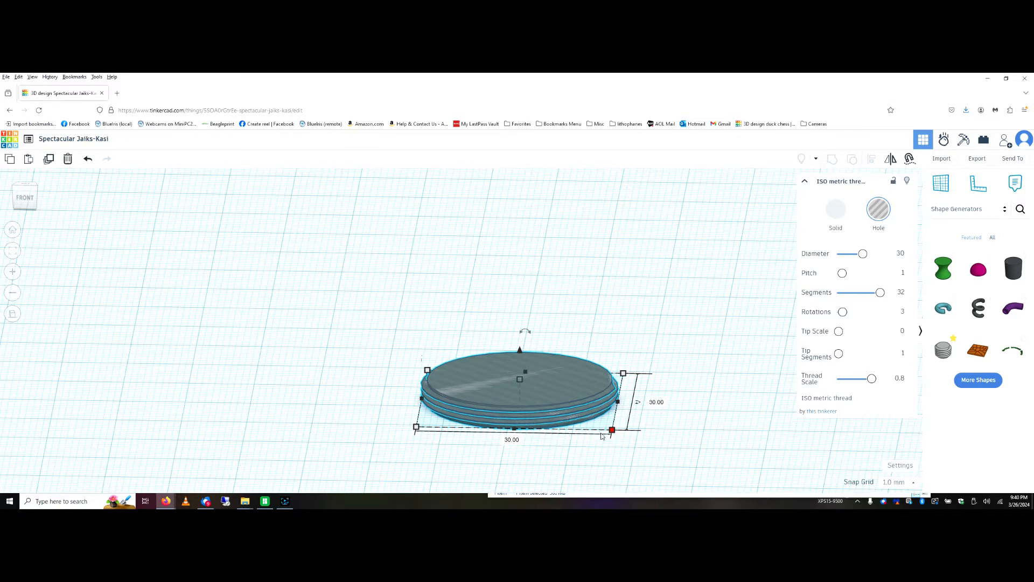
{"action": "left_click", "coordinate": [512, 439]}
{"action": "type", "text": "31"}
{"action": "key", "text": "Tab"}
{"action": "type", "text": "31"}
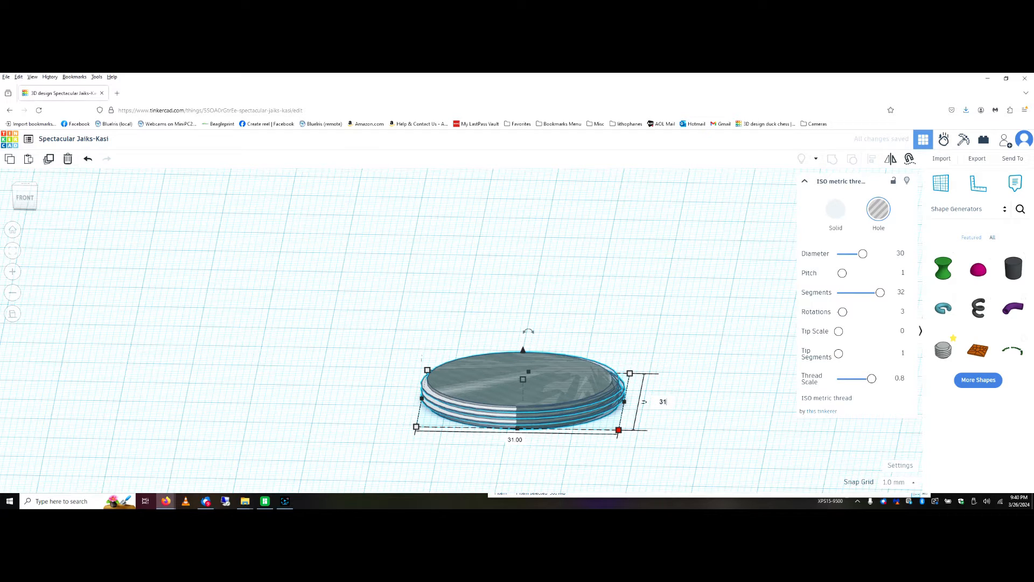
{"action": "key", "text": "Return"}
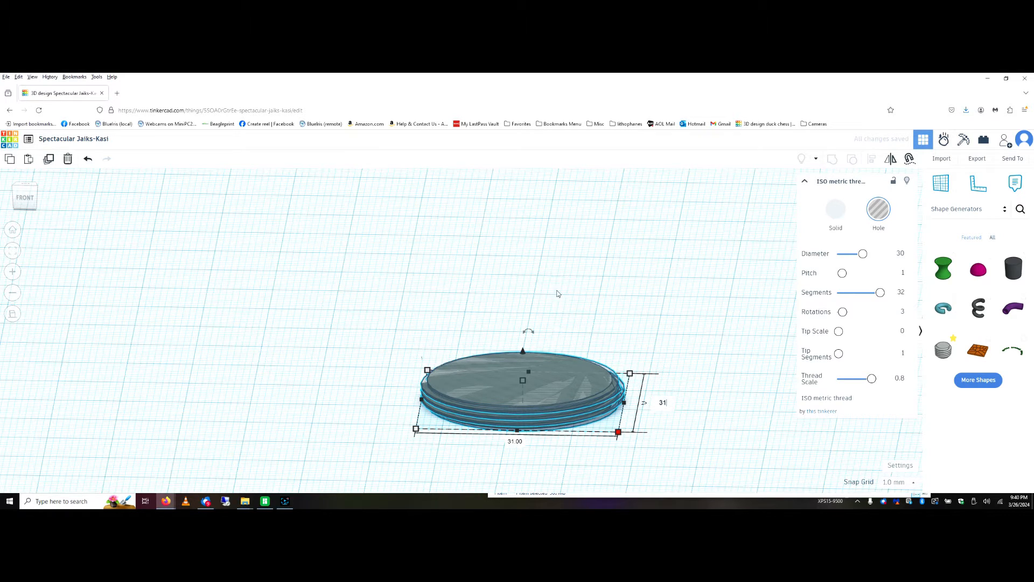
Align the solid thread and the hole thread on their centres in both horizontal directions.
{"action": "left_click_drag", "start_coordinate": [570, 318], "coordinate": [527, 462]}
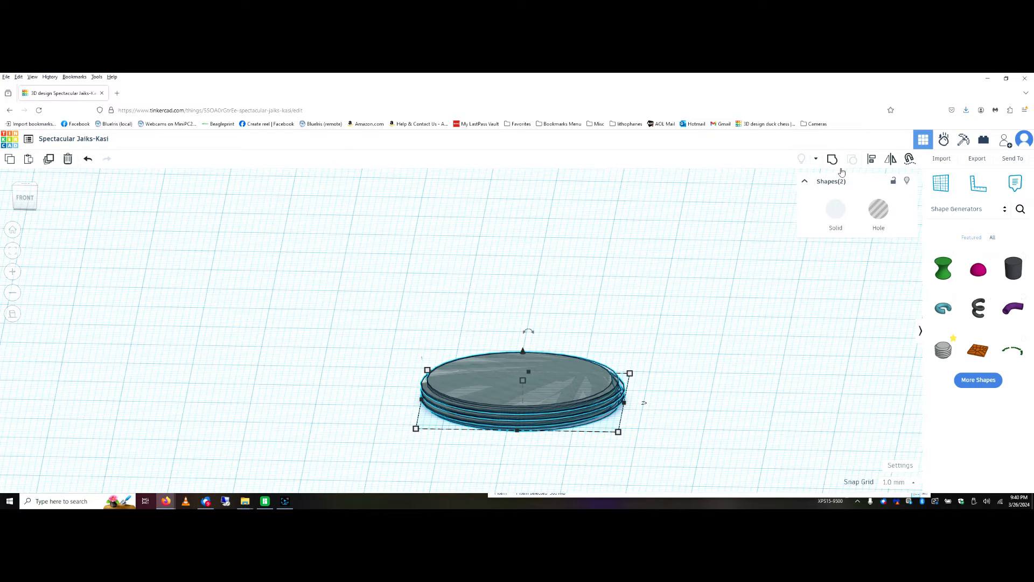
{"action": "left_click", "coordinate": [872, 160]}
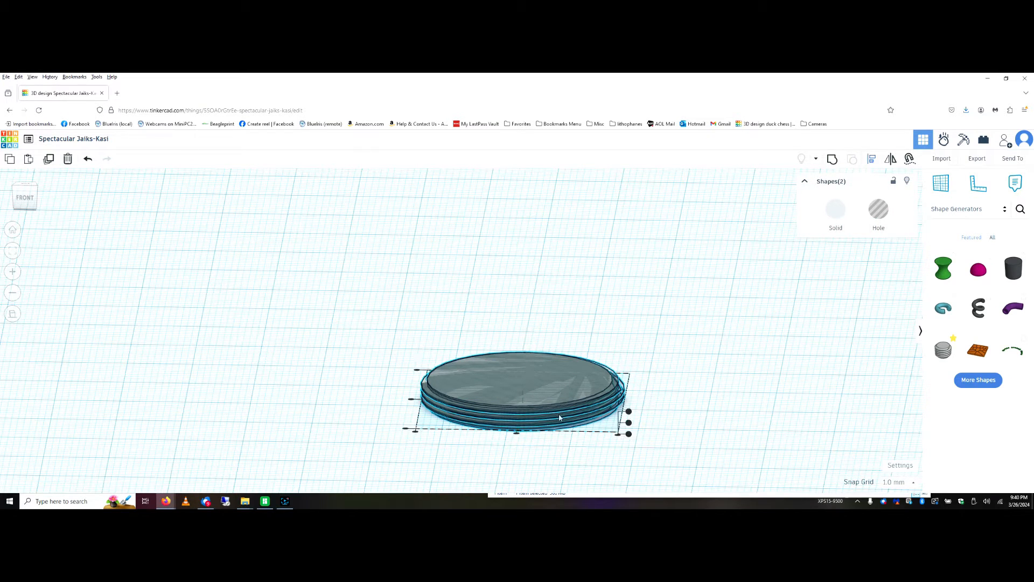
{"action": "left_click", "coordinate": [516, 435]}
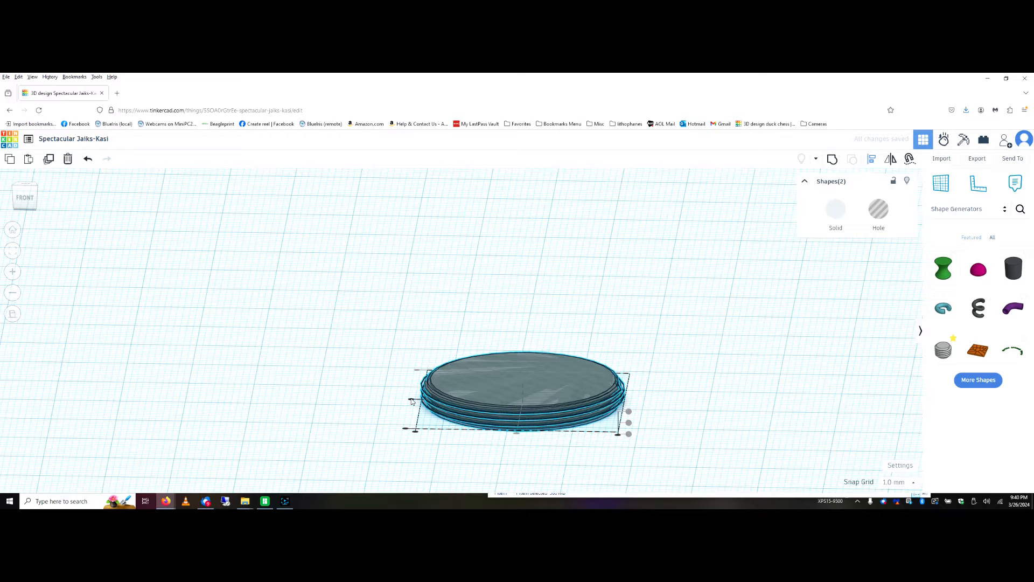
{"action": "left_click", "coordinate": [411, 399]}
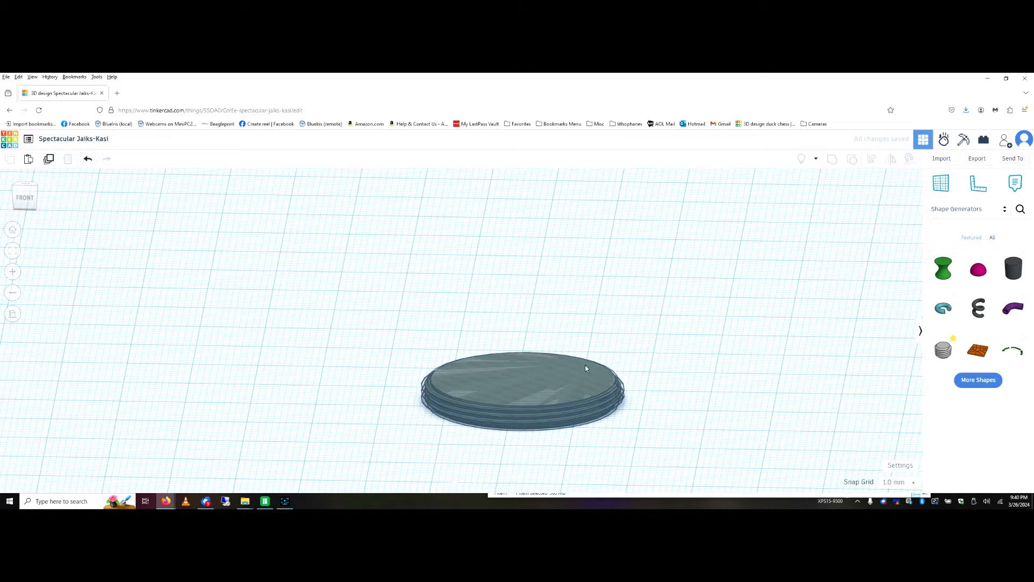
Set the hole thread's Thread Scale to 1.
{"action": "left_click", "coordinate": [528, 381]}
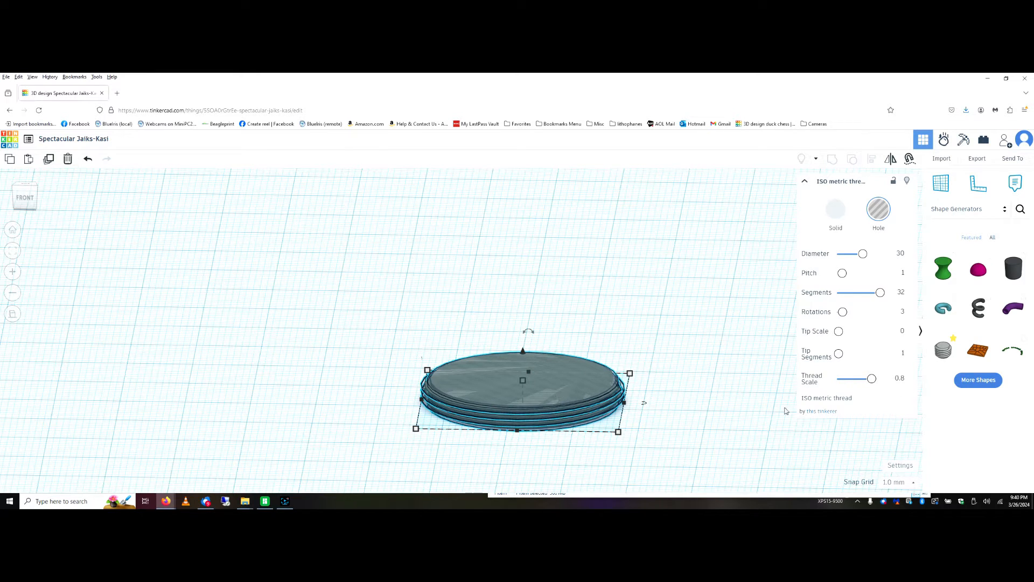
{"action": "left_click", "coordinate": [900, 379]}
{"action": "type", "text": "1"}
{"action": "key", "text": "Return"}
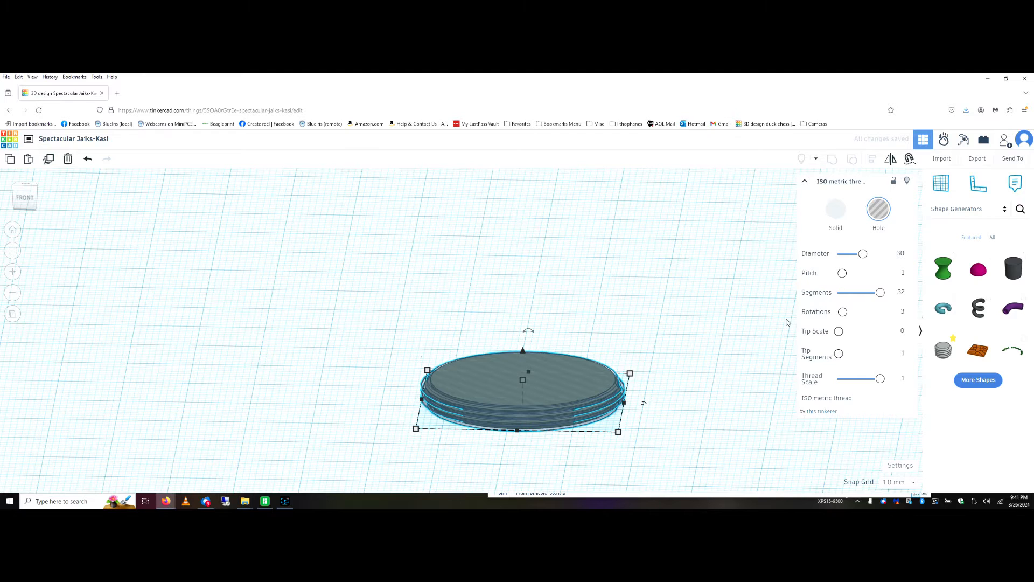
Examine the clearance between the solid thread and the larger hole thread from the front.
{"action": "left_click", "coordinate": [28, 199]}
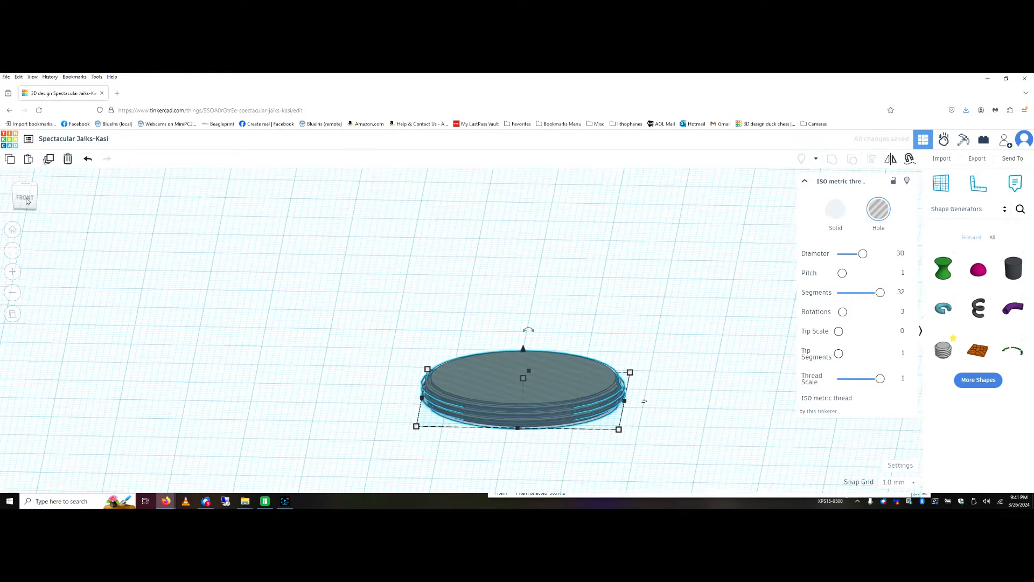
{"action": "scroll", "coordinate": [578, 353], "scroll_direction": "up", "scroll_amount": 4}
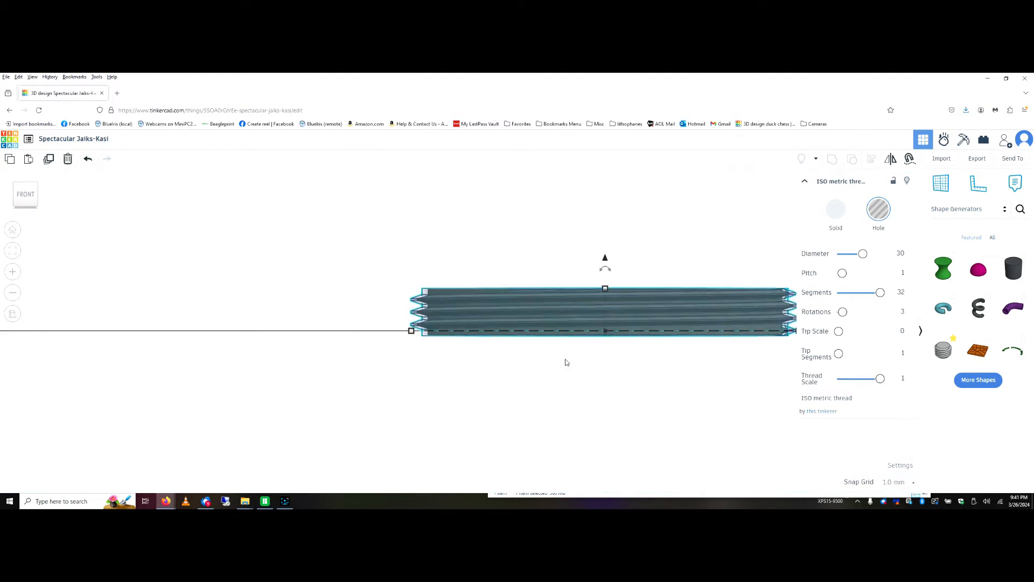
{"action": "scroll", "coordinate": [395, 344], "scroll_direction": "up", "scroll_amount": 3}
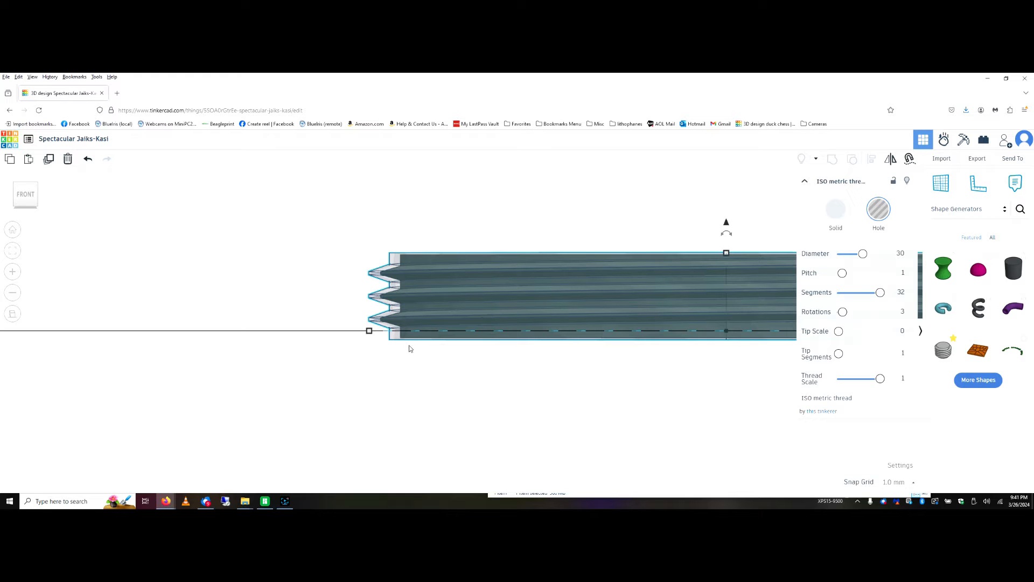
{"action": "scroll", "coordinate": [550, 292], "scroll_direction": "down", "scroll_amount": 5}
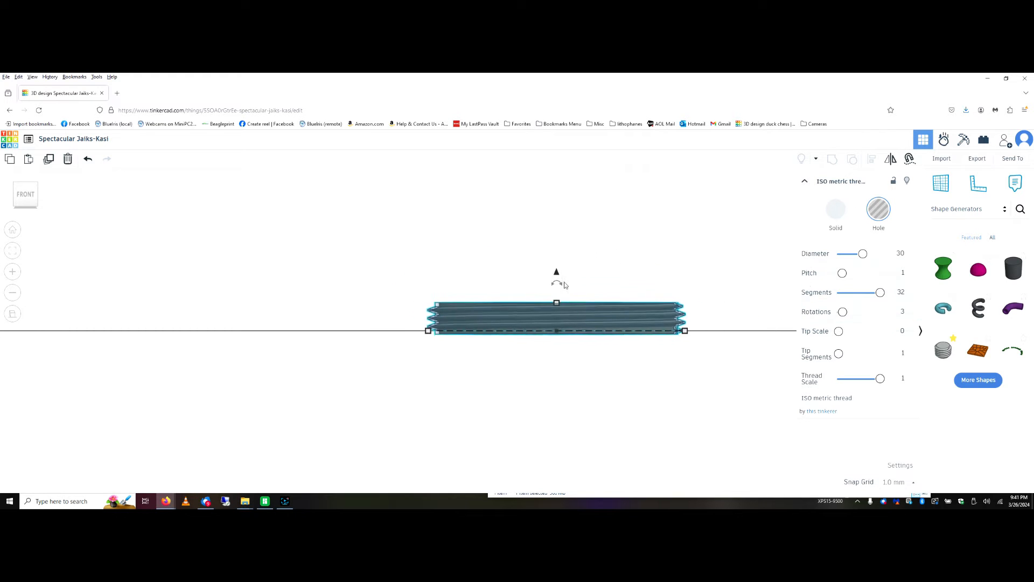
{"action": "right_click_drag", "start_coordinate": [668, 262], "coordinate": [670, 267]}
{"action": "left_click_drag", "start_coordinate": [688, 272], "coordinate": [702, 307]}
{"action": "right_click_drag", "start_coordinate": [693, 271], "coordinate": [692, 306]}
{"action": "scroll", "coordinate": [690, 294], "scroll_direction": "down", "scroll_amount": 5}
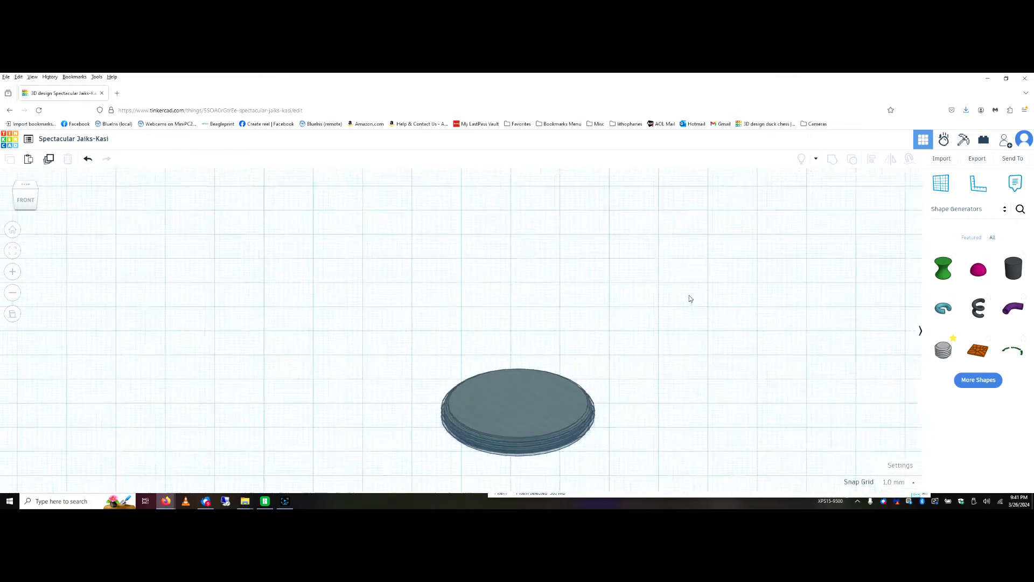
Add a solid cylinder from the basic shapes beside the threads and give it 64 sides.
{"action": "left_click", "coordinate": [1006, 211]}
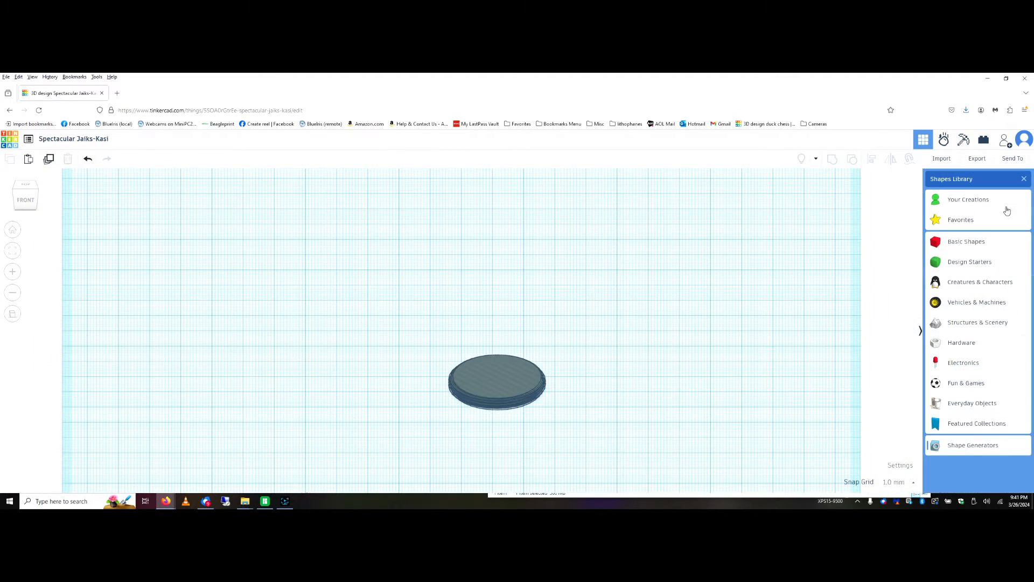
{"action": "left_click", "coordinate": [958, 243]}
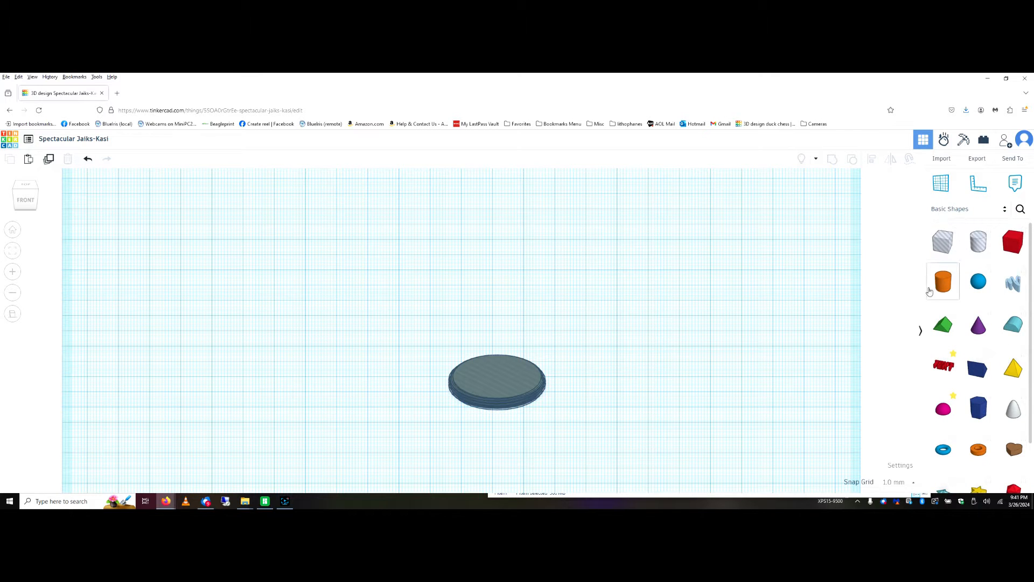
{"action": "left_click_drag", "start_coordinate": [948, 280], "coordinate": [624, 415]}
{"action": "left_click_drag", "start_coordinate": [844, 257], "coordinate": [880, 253]}
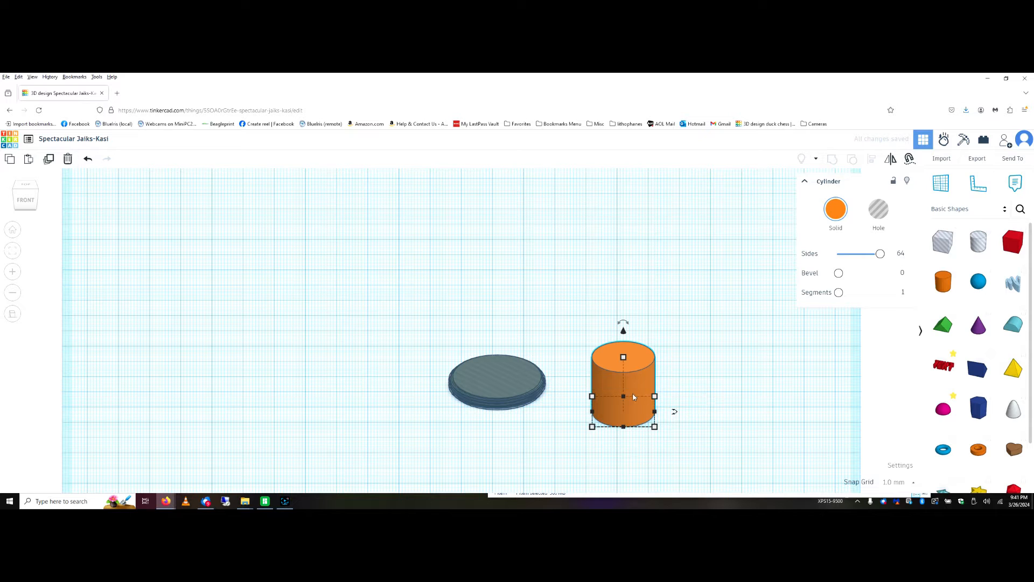
Move the cylinder to the left of the threads and pull the hole thread off the solid thread to the right.
{"action": "left_click_drag", "start_coordinate": [641, 389], "coordinate": [393, 385]}
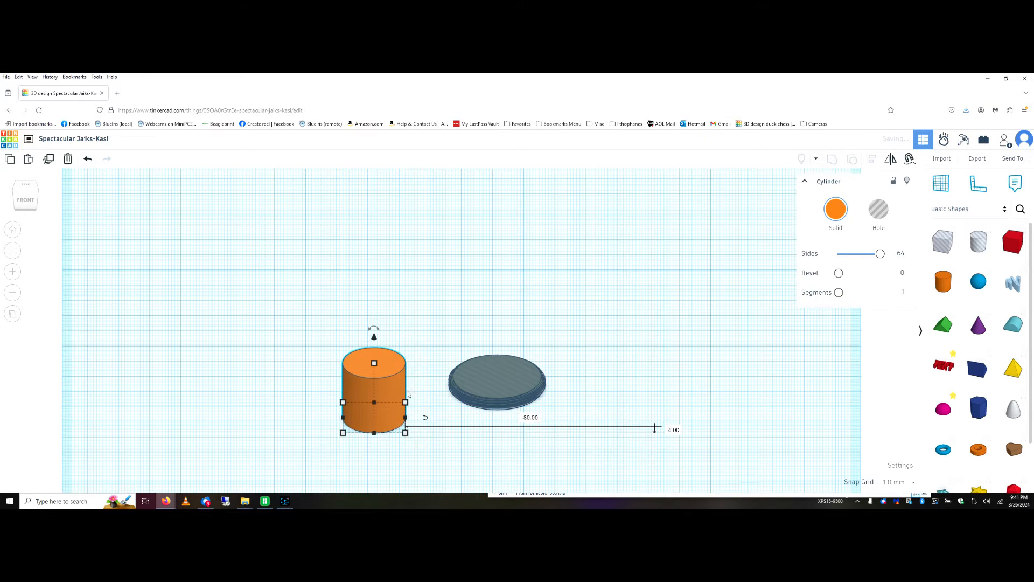
{"action": "left_click_drag", "start_coordinate": [494, 383], "coordinate": [625, 380]}
{"action": "left_click", "coordinate": [490, 382]}
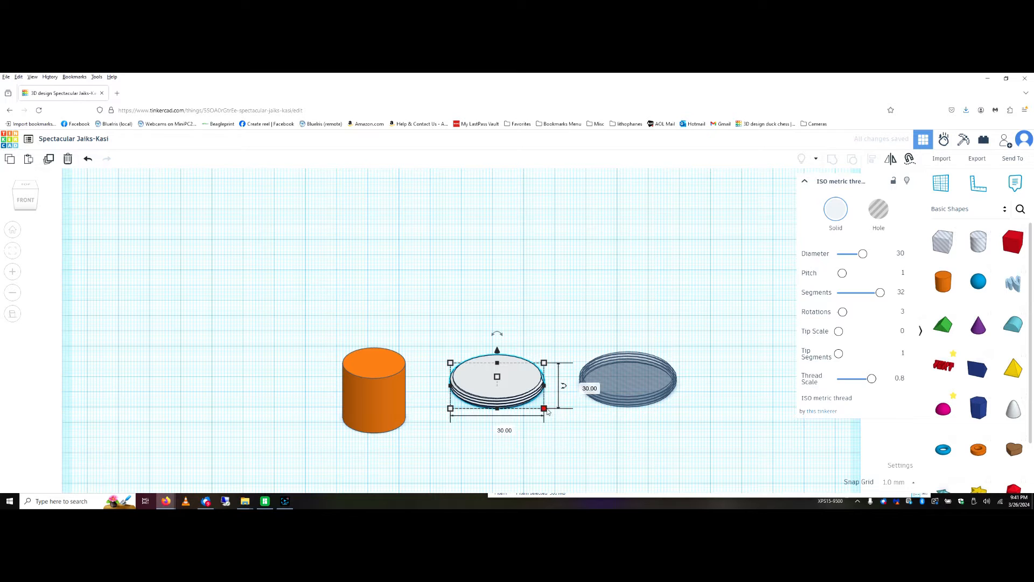
Set the cylinder's length and width to 35 mm.
{"action": "left_click", "coordinate": [388, 409]}
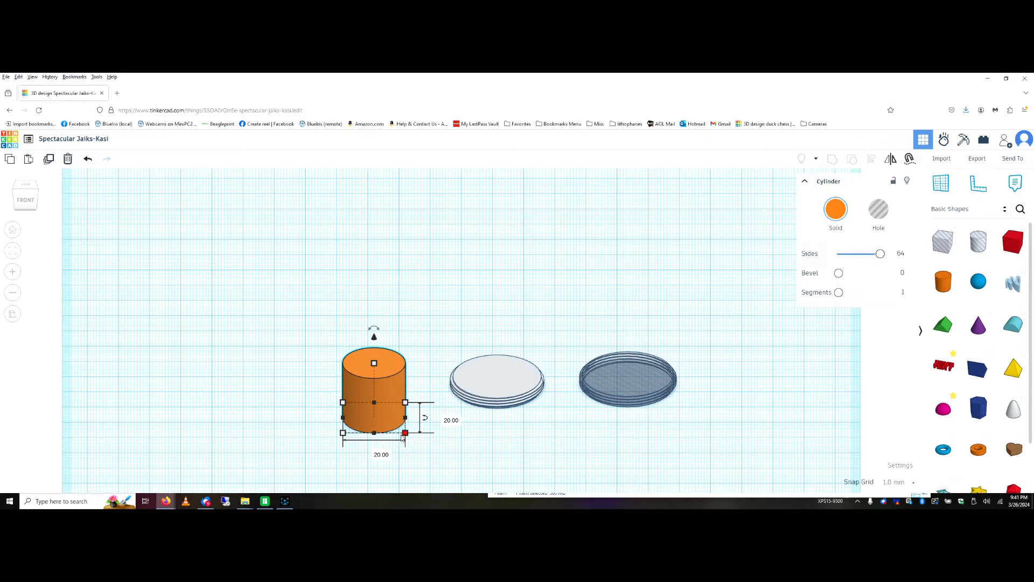
{"action": "left_click", "coordinate": [380, 453]}
{"action": "type", "text": "35"}
{"action": "key", "text": "Tab"}
{"action": "type", "text": "35"}
{"action": "key", "text": "Return"}
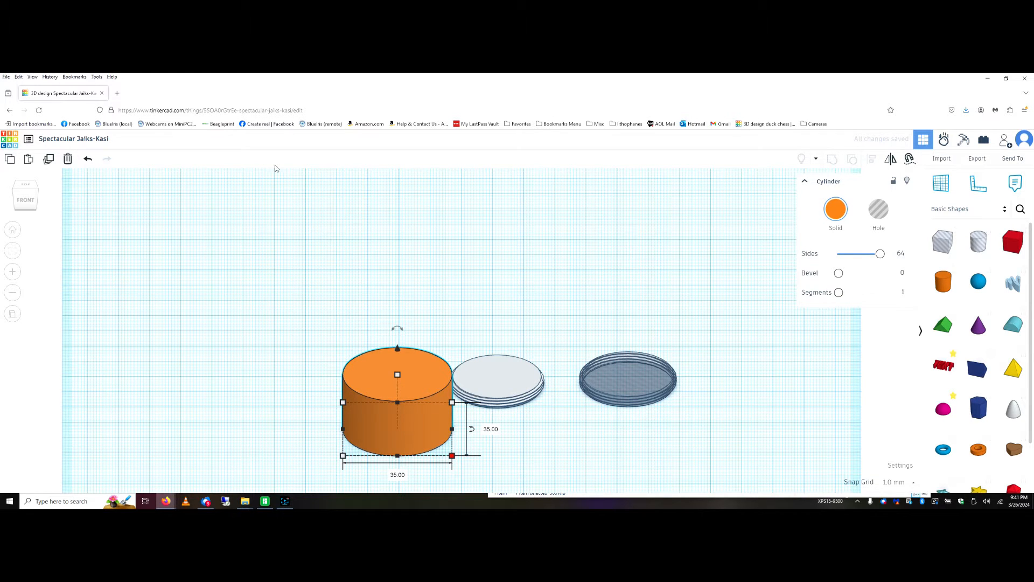
Raise the solid thread to the cylinder's top level using a temporary workplane on the top face, and restore the base workplane.
{"action": "mouse_move", "coordinate": [398, 377]}
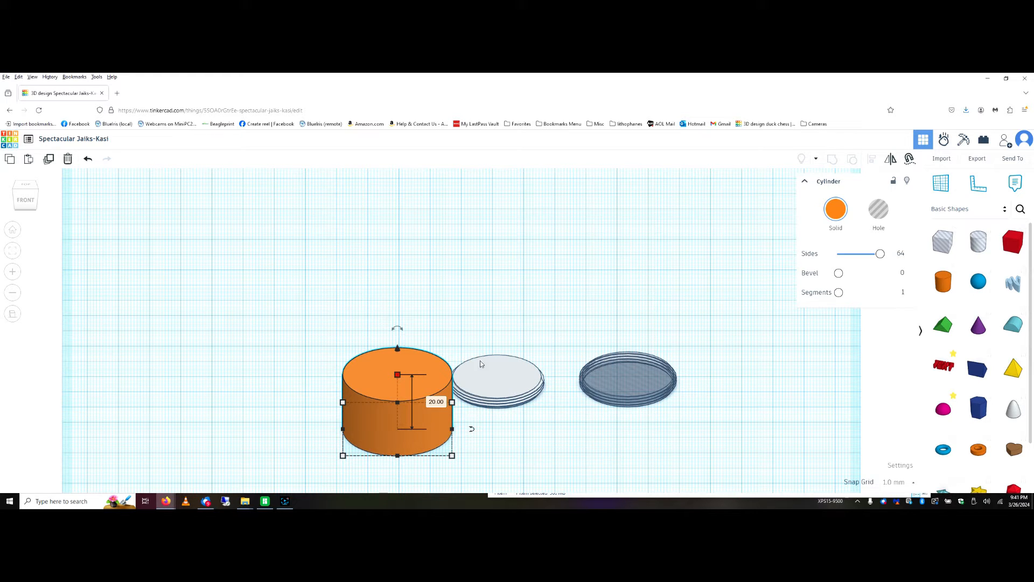
{"action": "left_click", "coordinate": [509, 385]}
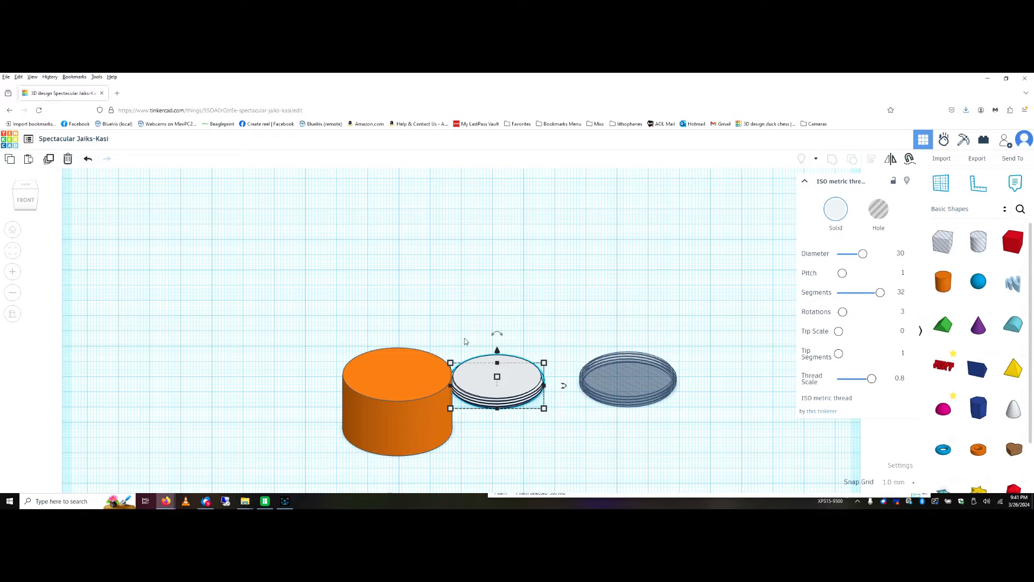
{"action": "mouse_move", "coordinate": [498, 379]}
{"action": "left_click", "coordinate": [938, 185]}
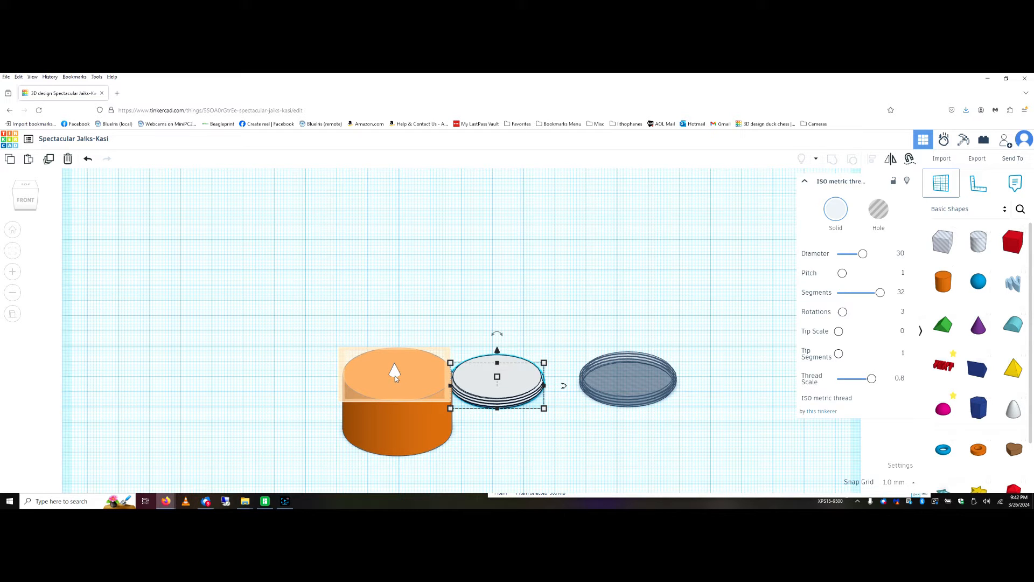
{"action": "left_click", "coordinate": [396, 376]}
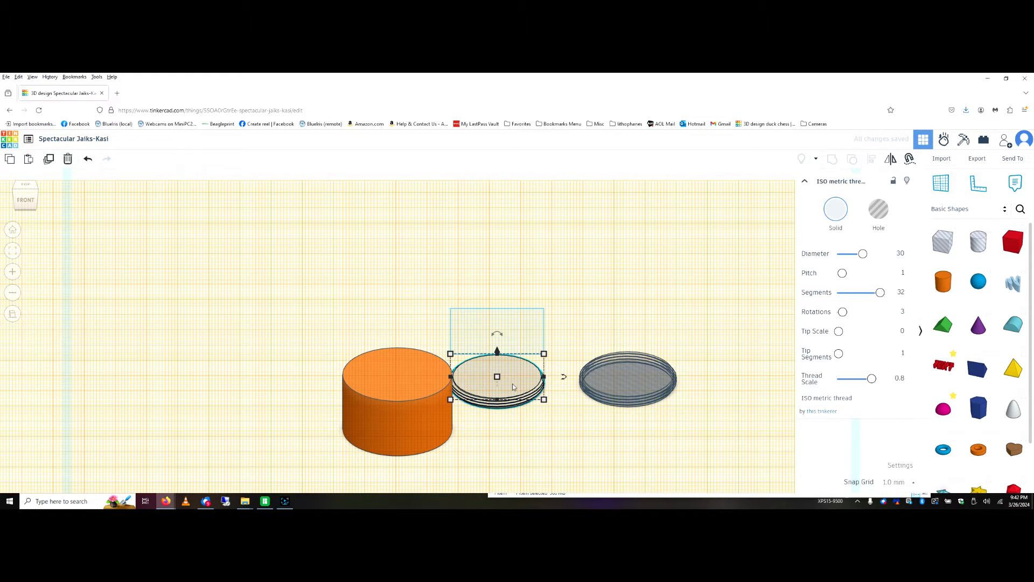
{"action": "key", "text": "d"}
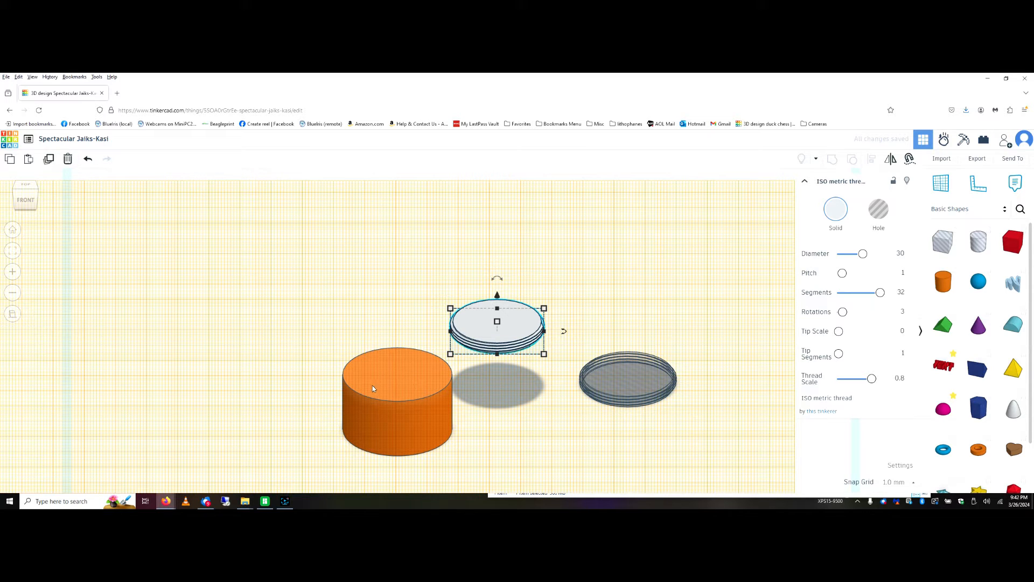
{"action": "left_click", "coordinate": [941, 184]}
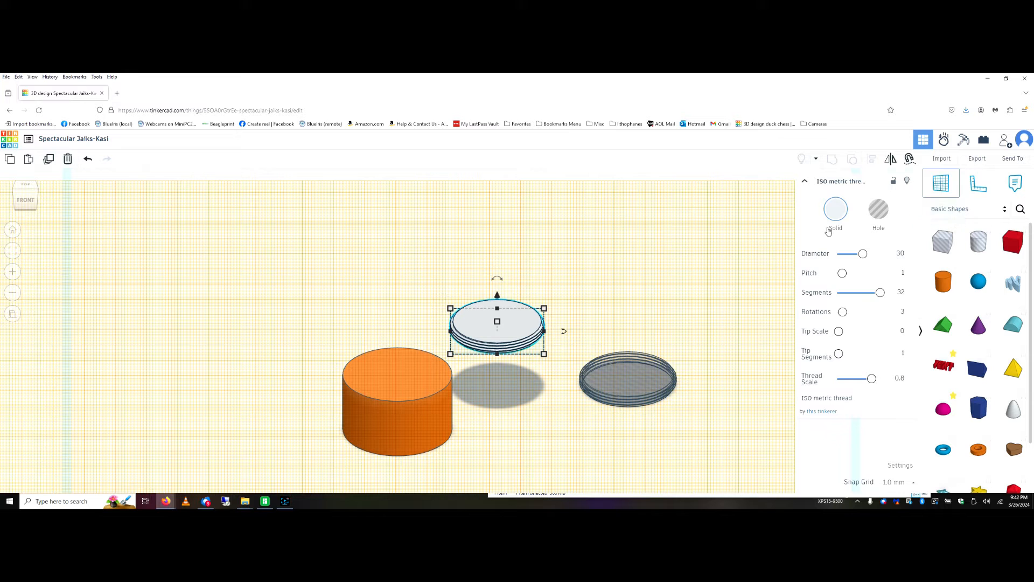
{"action": "left_click", "coordinate": [640, 320]}
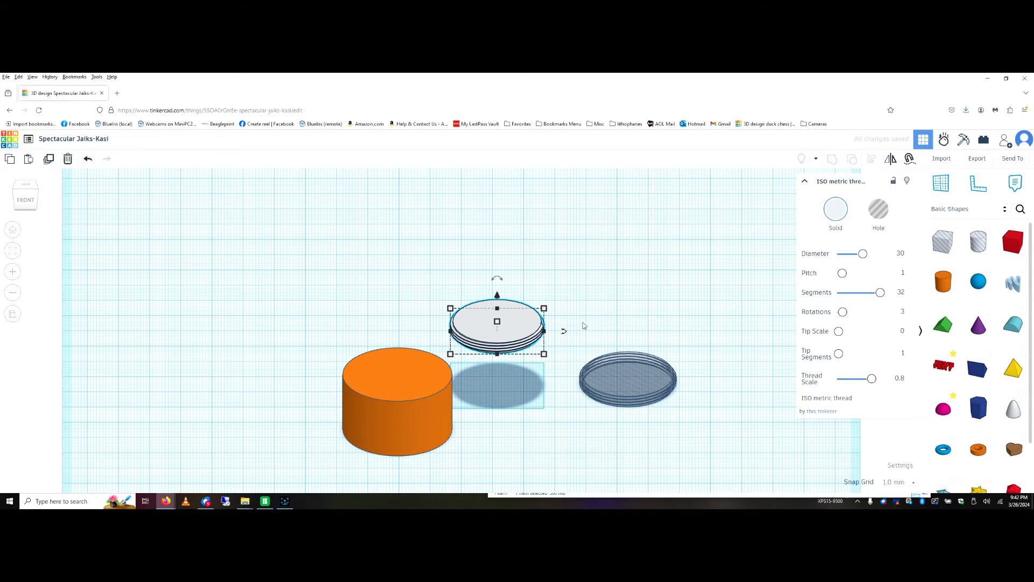
Align the cylinder and the solid thread on their centres in both horizontal directions.
{"action": "left_click_drag", "start_coordinate": [352, 453], "coordinate": [497, 293]}
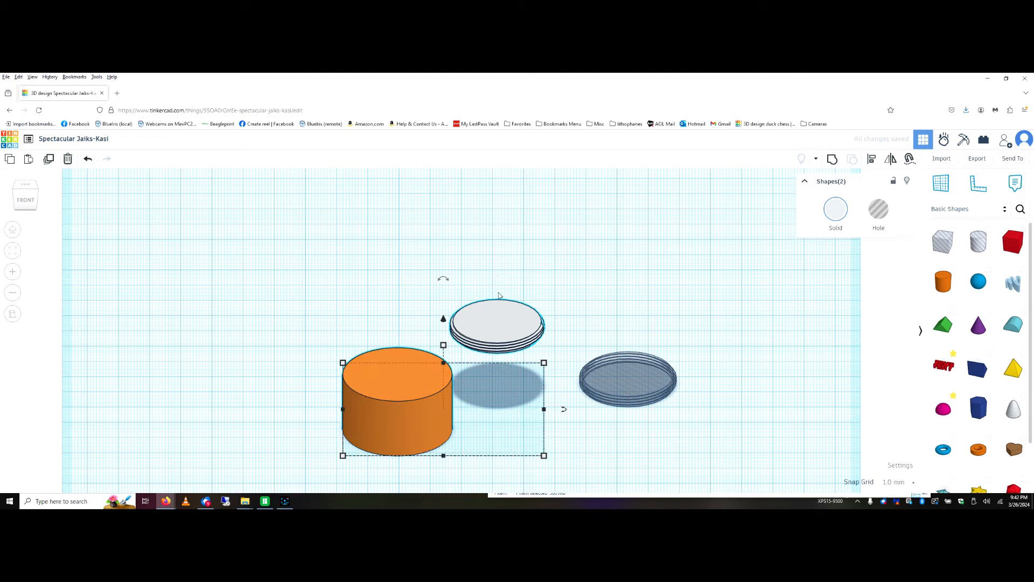
{"action": "left_click", "coordinate": [873, 161]}
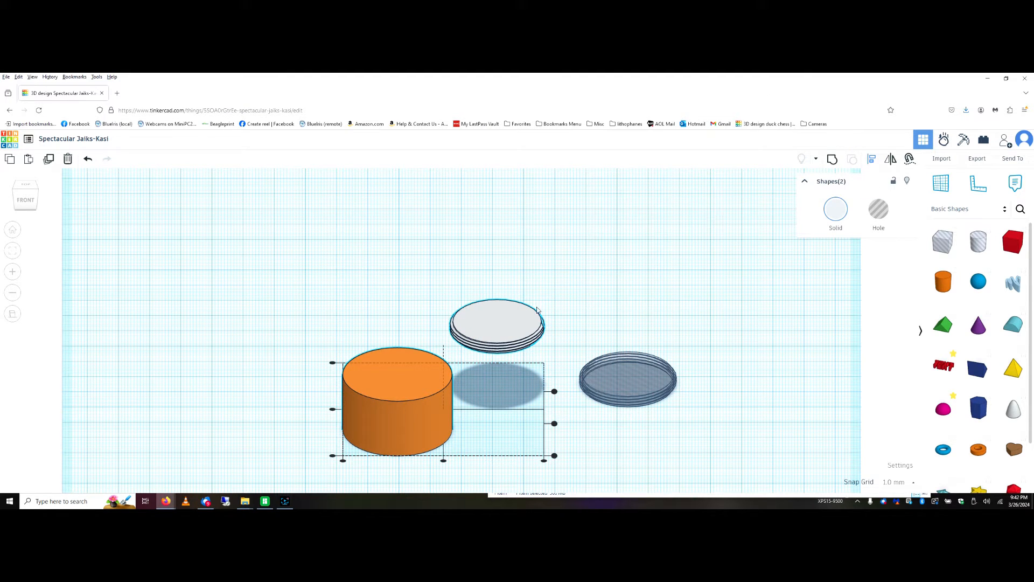
{"action": "left_click", "coordinate": [443, 462]}
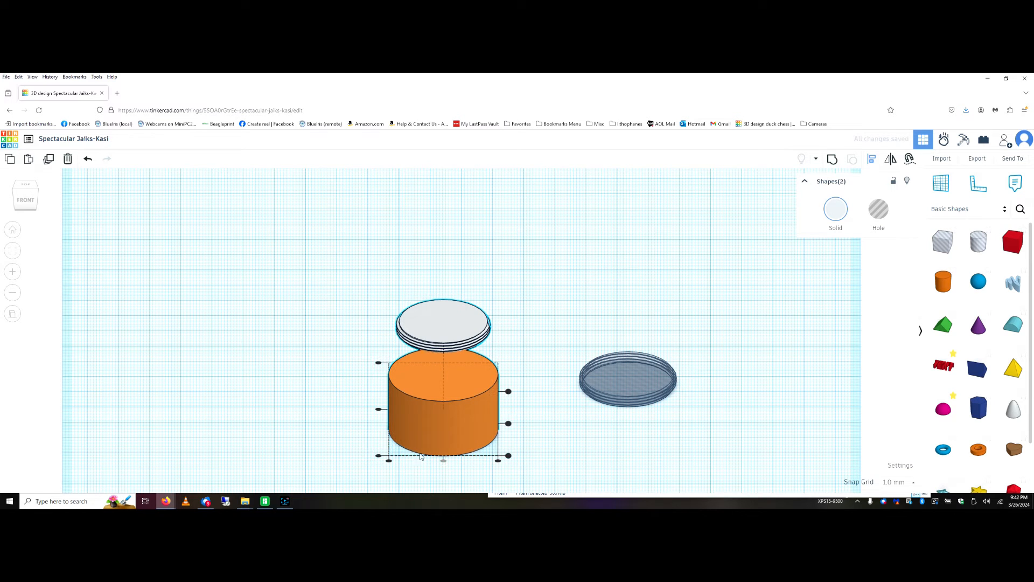
{"action": "left_click", "coordinate": [379, 411]}
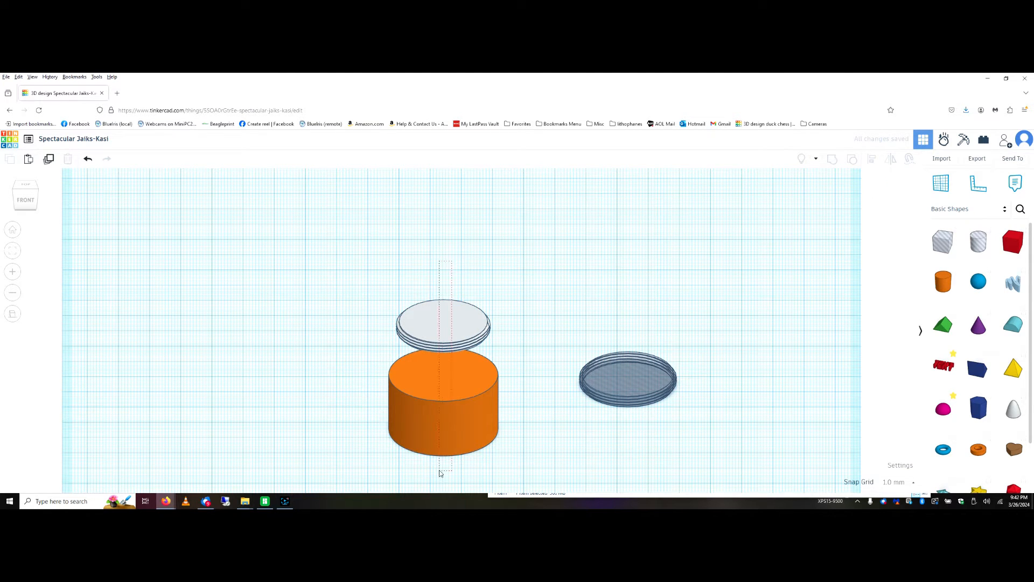
{"action": "left_click_drag", "start_coordinate": [441, 473], "coordinate": [440, 473]}
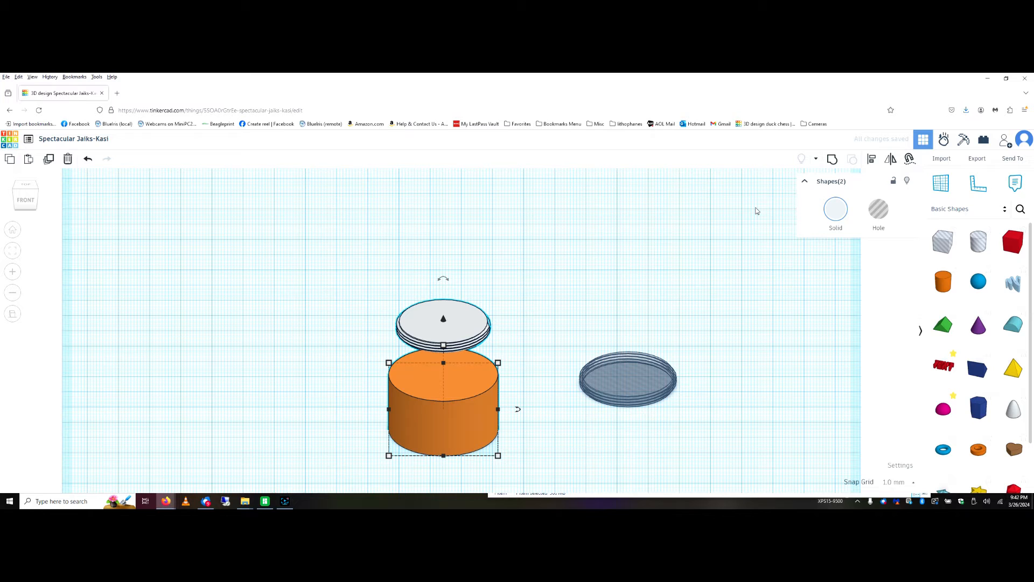
{"action": "left_click", "coordinate": [379, 411]}
{"action": "left_click", "coordinate": [542, 446]}
Lower the solid thread 1 mm so that it sinks into the cylinder's top.
{"action": "right_click_drag", "start_coordinate": [518, 458], "coordinate": [494, 431]}
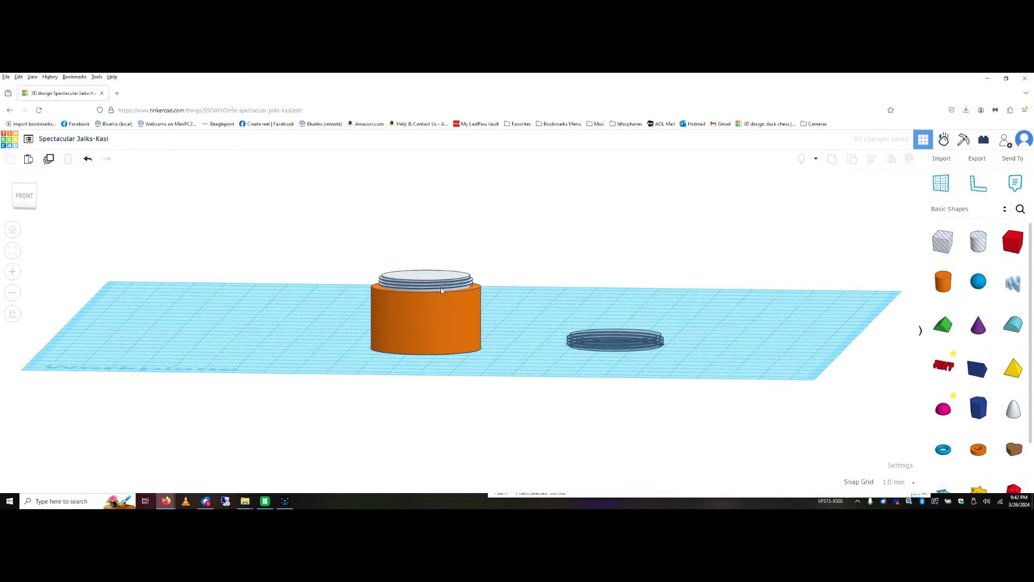
{"action": "scroll", "coordinate": [416, 303], "scroll_direction": "up", "scroll_amount": 6}
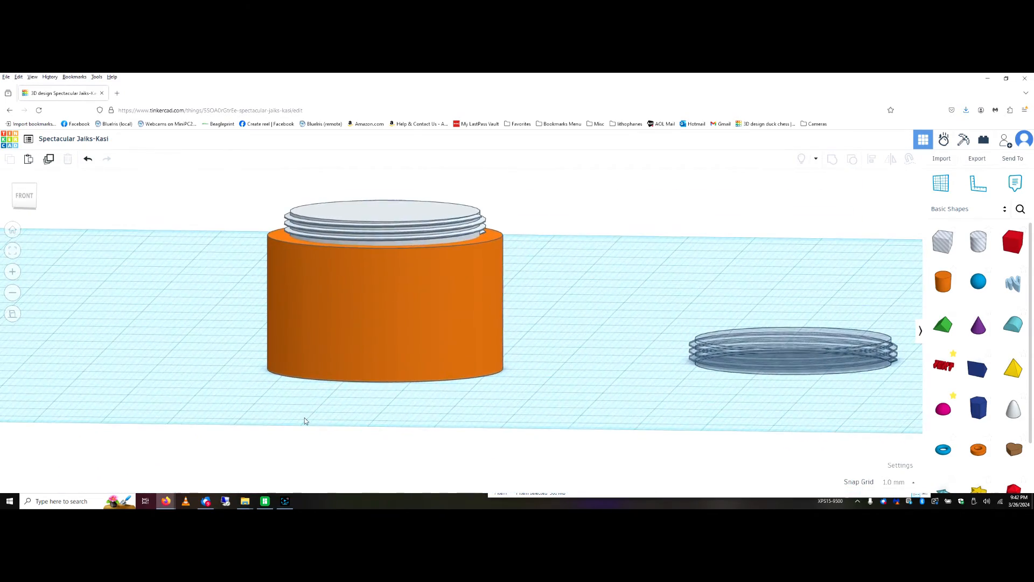
{"action": "right_click_drag", "start_coordinate": [339, 429], "coordinate": [411, 370]}
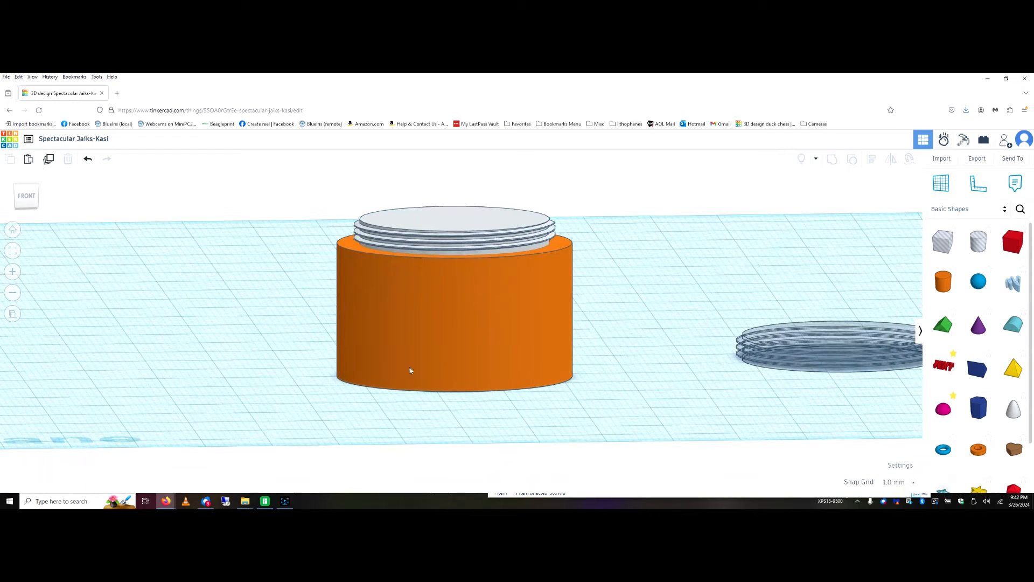
{"action": "left_click", "coordinate": [459, 229]}
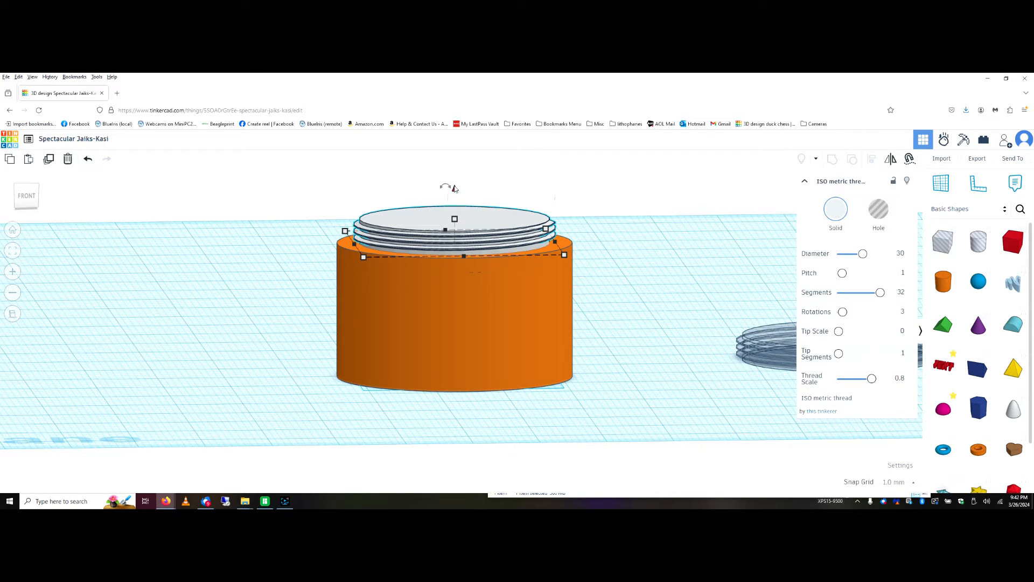
{"action": "left_click_drag", "start_coordinate": [455, 190], "coordinate": [454, 190]}
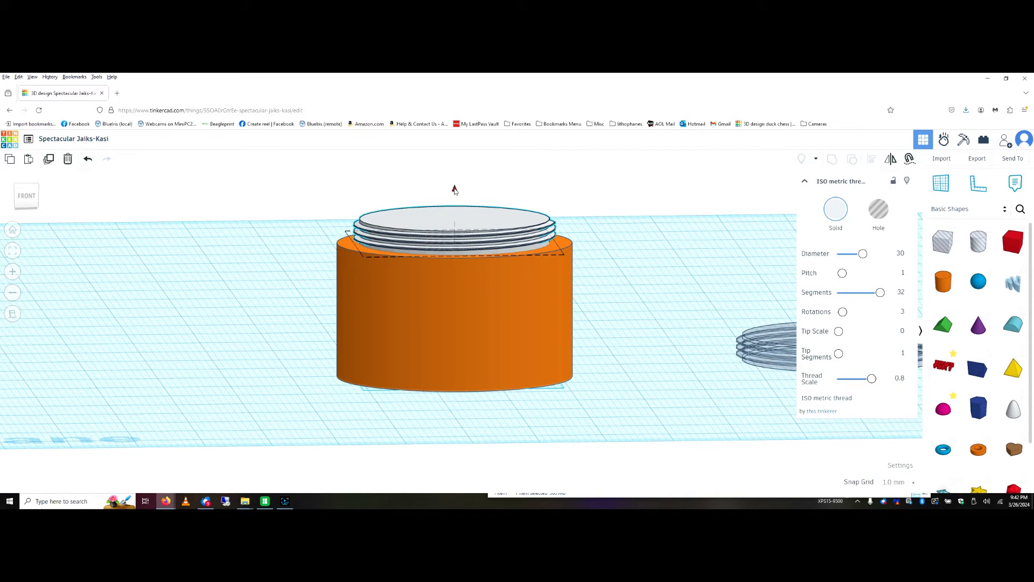
{"action": "left_click_drag", "start_coordinate": [454, 190], "coordinate": [455, 190]}
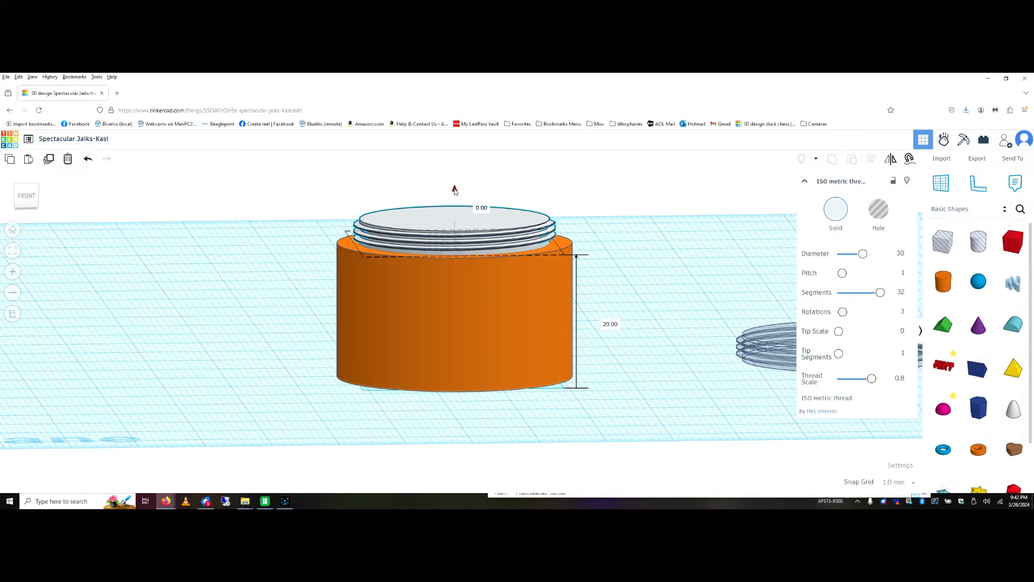
{"action": "left_click_drag", "start_coordinate": [454, 192], "coordinate": [455, 195]}
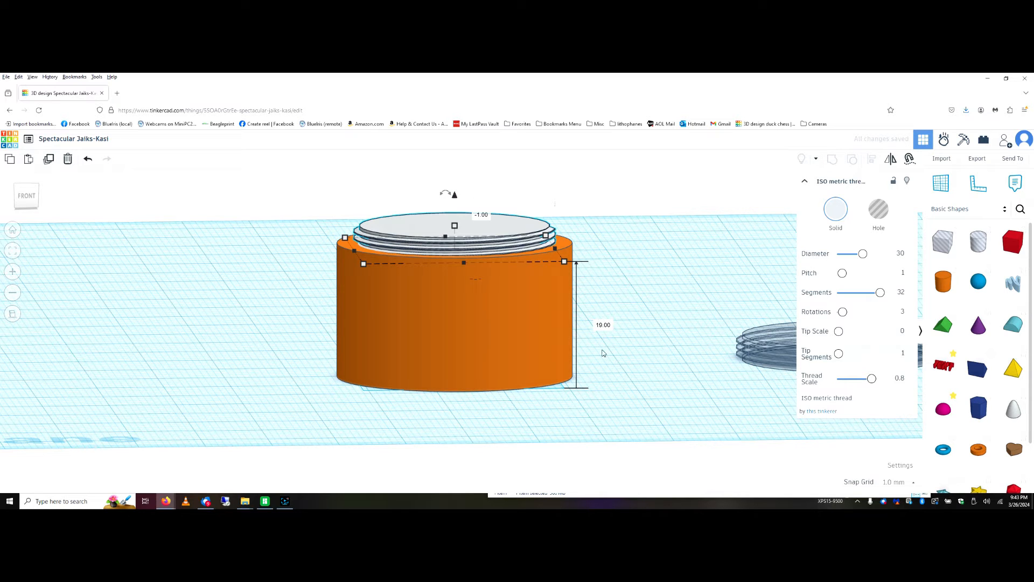
{"action": "left_click", "coordinate": [661, 307]}
Duplicate the cylinder and move the copy about 39 mm to the right, next to the hole thread.
{"action": "right_click_drag", "start_coordinate": [642, 289], "coordinate": [593, 315]}
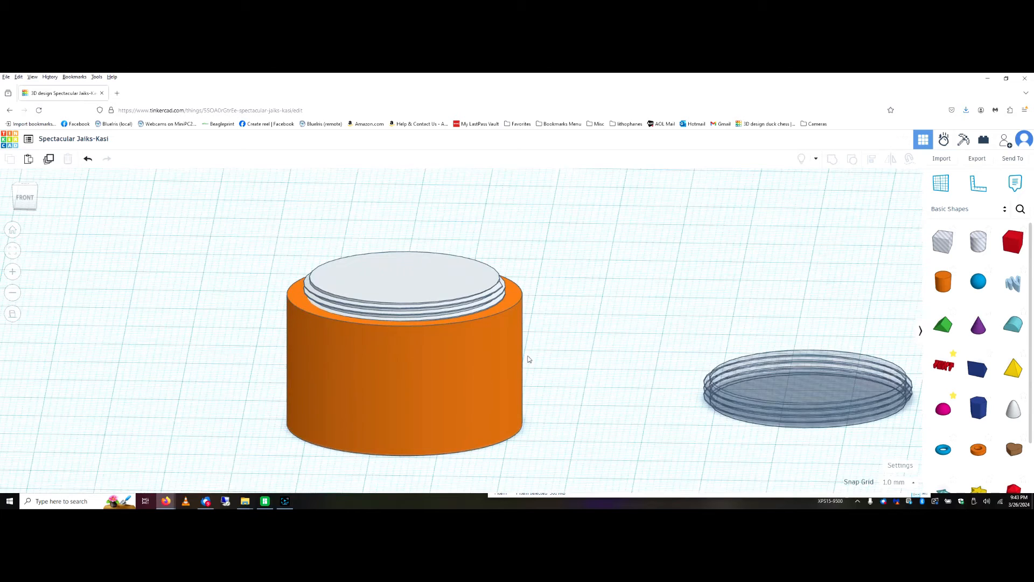
{"action": "left_click", "coordinate": [425, 385]}
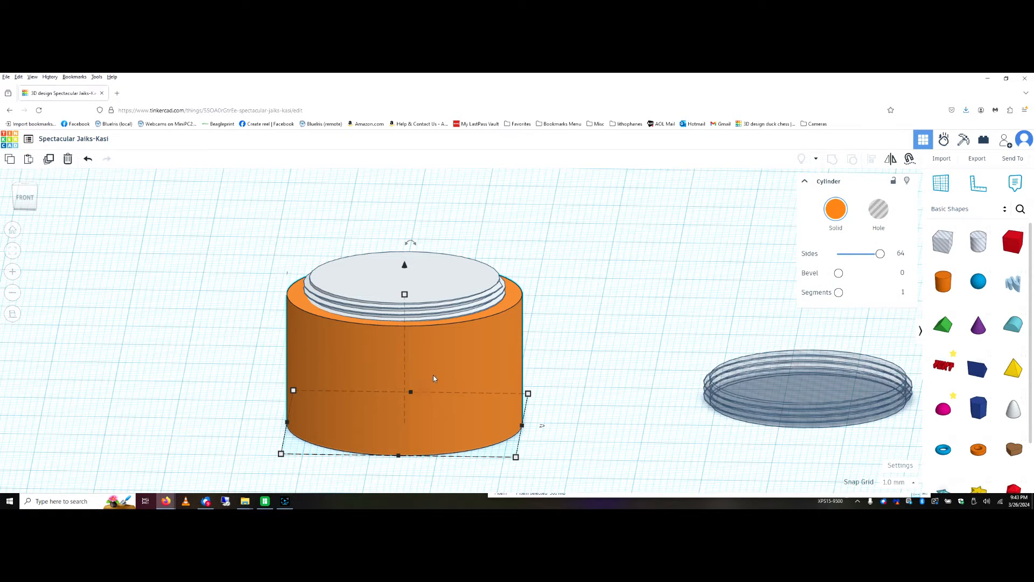
{"action": "key", "text": "ctrl+d"}
{"action": "left_click_drag", "start_coordinate": [434, 378], "coordinate": [712, 380]}
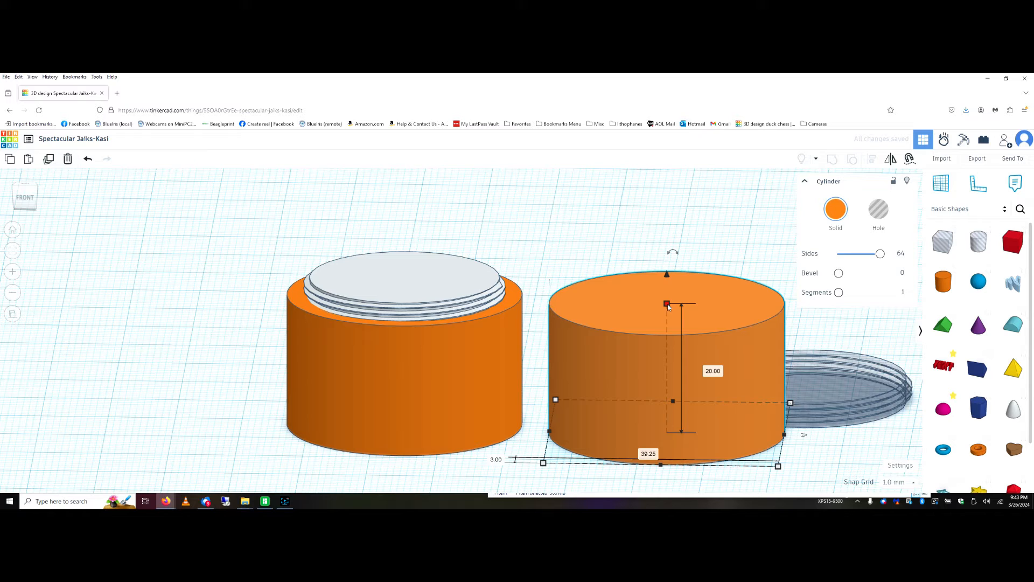
Set the copied cylinder's height to 5 mm.
{"action": "left_click", "coordinate": [708, 368]}
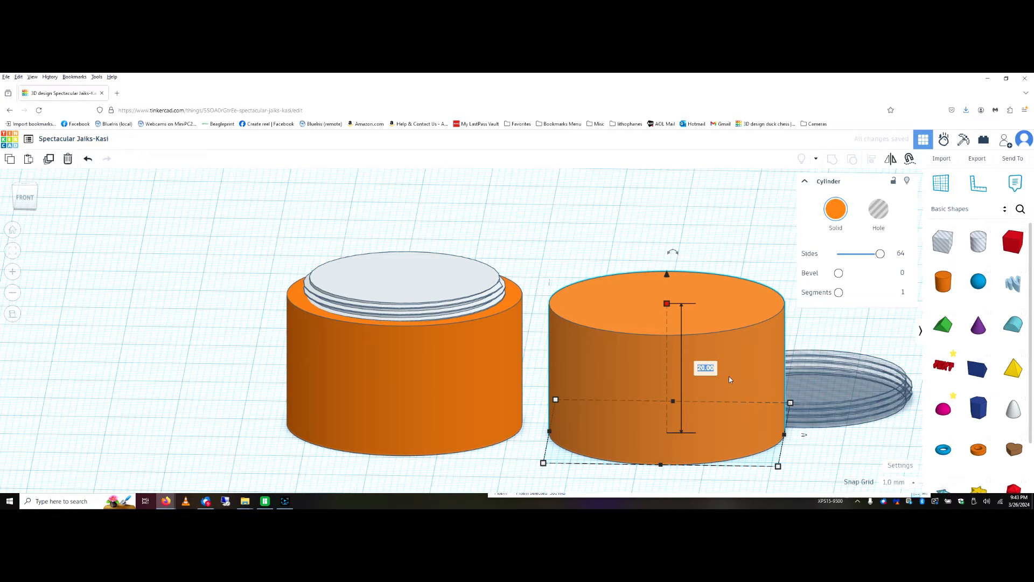
{"action": "type", "text": "5"}
{"action": "key", "text": "Return"}
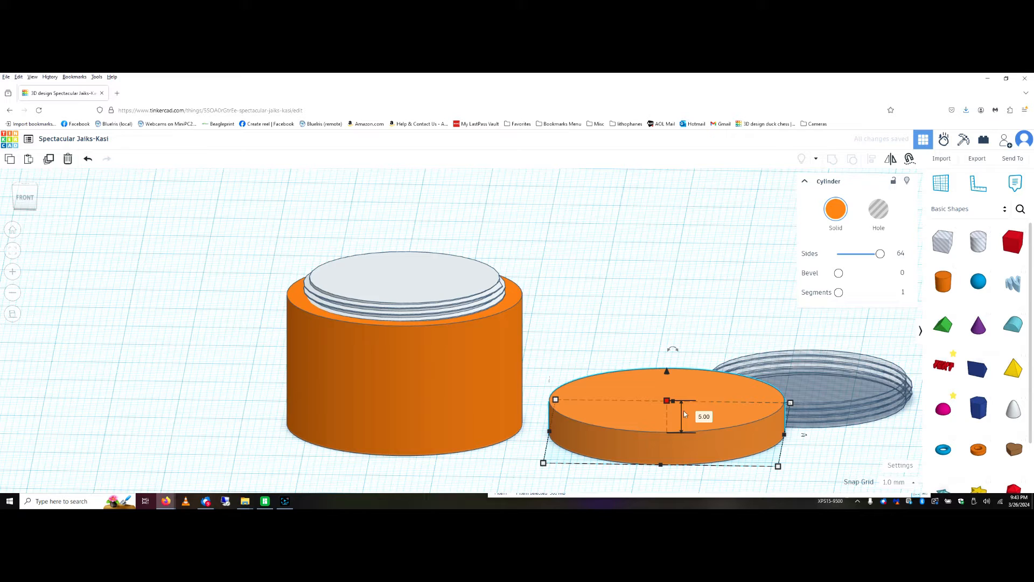
{"action": "left_click", "coordinate": [848, 387]}
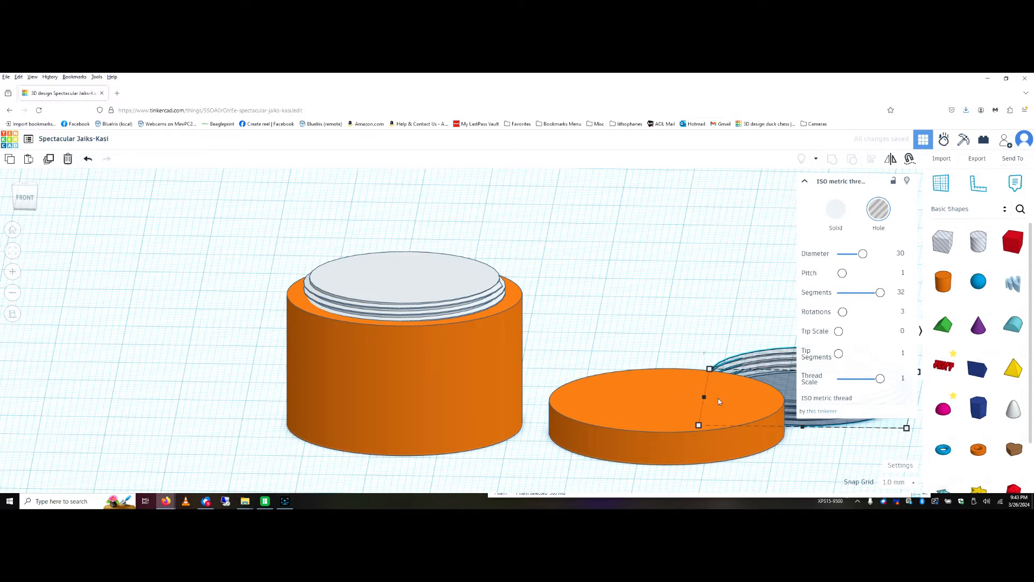
{"action": "left_click", "coordinate": [641, 411]}
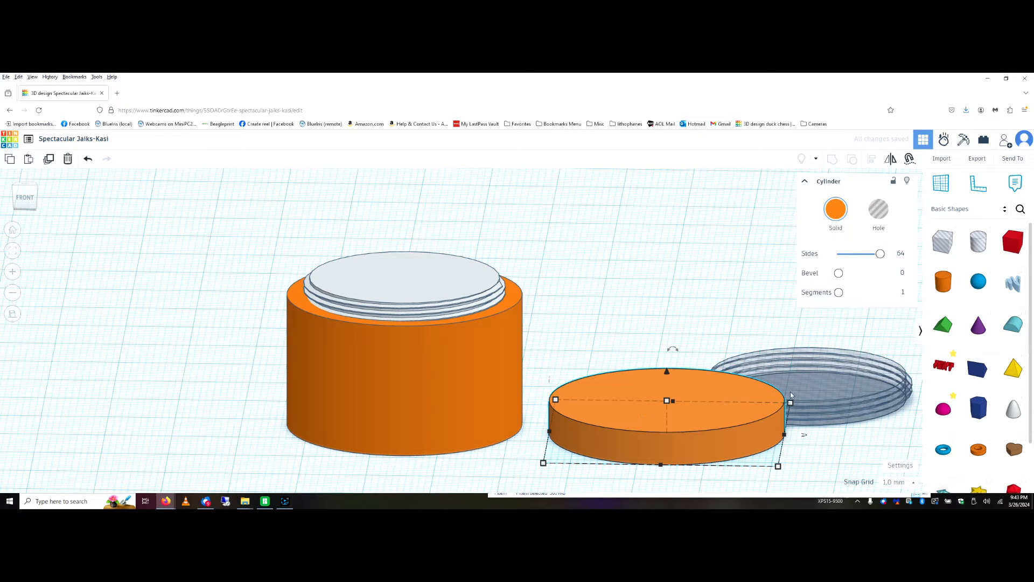
{"action": "left_click", "coordinate": [825, 377]}
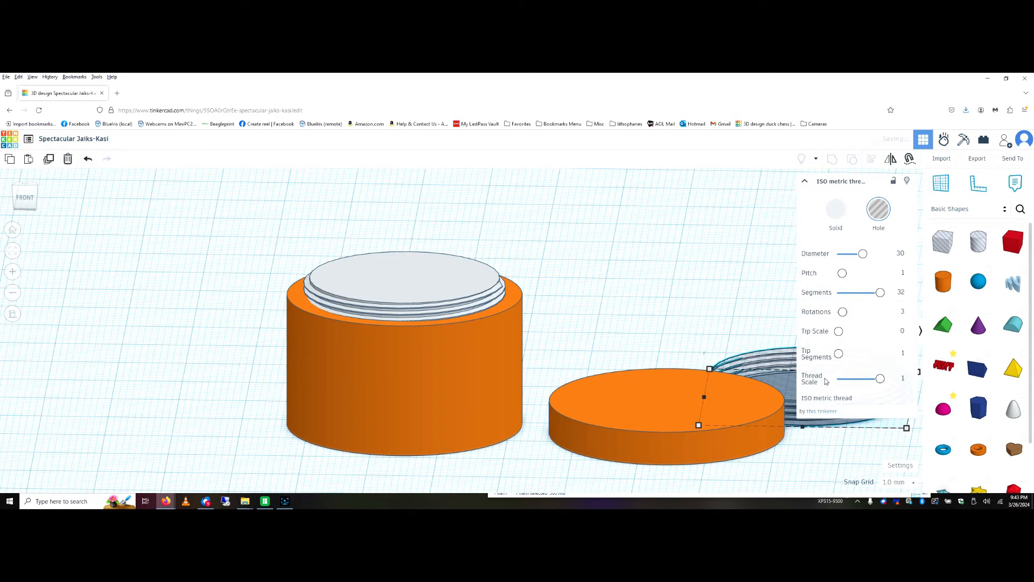
{"action": "left_click", "coordinate": [777, 477]}
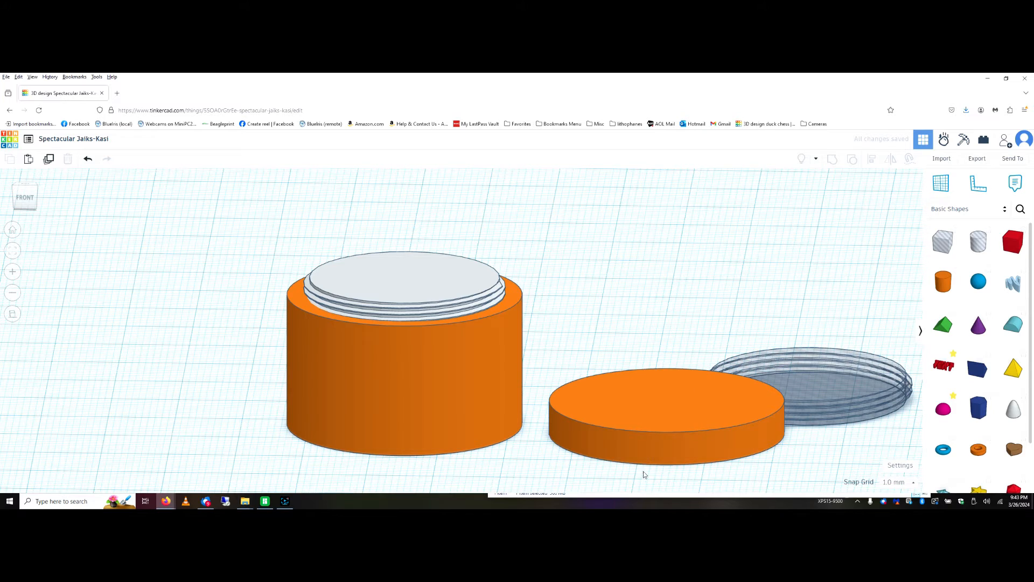
Select the 5 mm disc and the hole thread and align them on their centres in both horizontal directions.
{"action": "scroll", "coordinate": [645, 474], "scroll_direction": "down", "scroll_amount": 4}
{"action": "right_click_drag", "start_coordinate": [670, 439], "coordinate": [701, 462]}
{"action": "left_click_drag", "start_coordinate": [720, 314], "coordinate": [654, 489]}
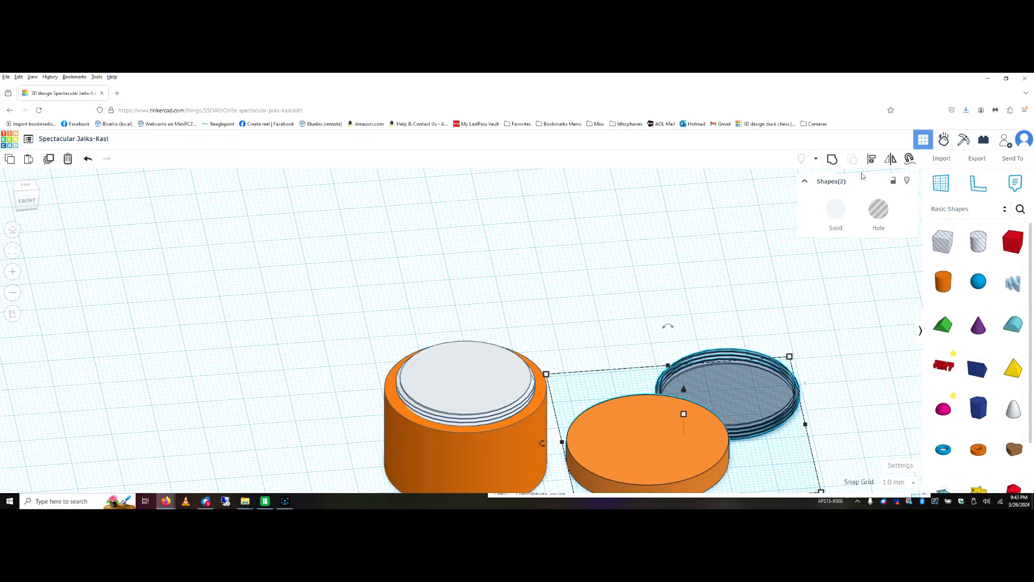
{"action": "left_click", "coordinate": [871, 159]}
{"action": "scroll", "coordinate": [761, 410], "scroll_direction": "down", "scroll_amount": 3}
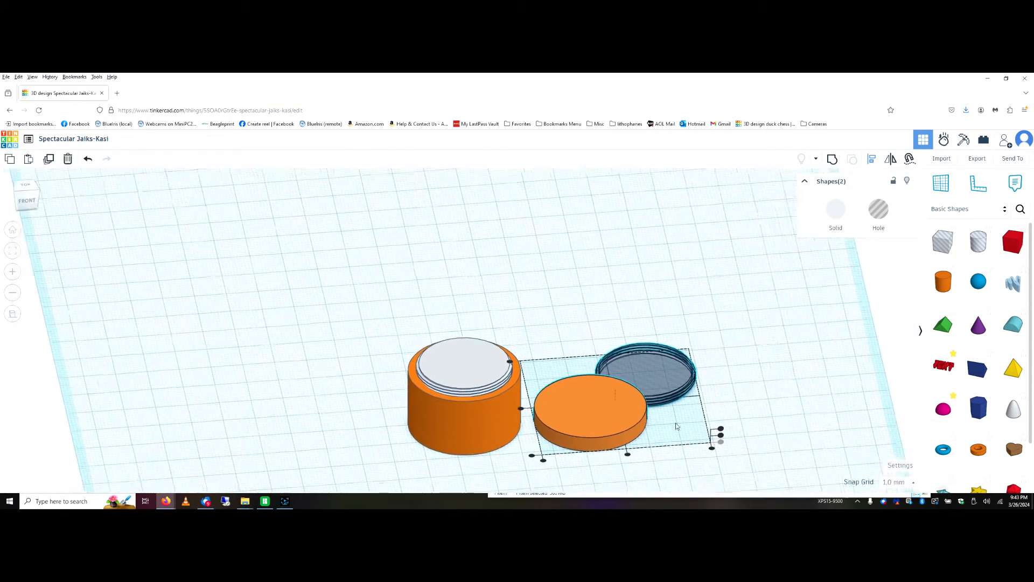
{"action": "left_click", "coordinate": [622, 451]}
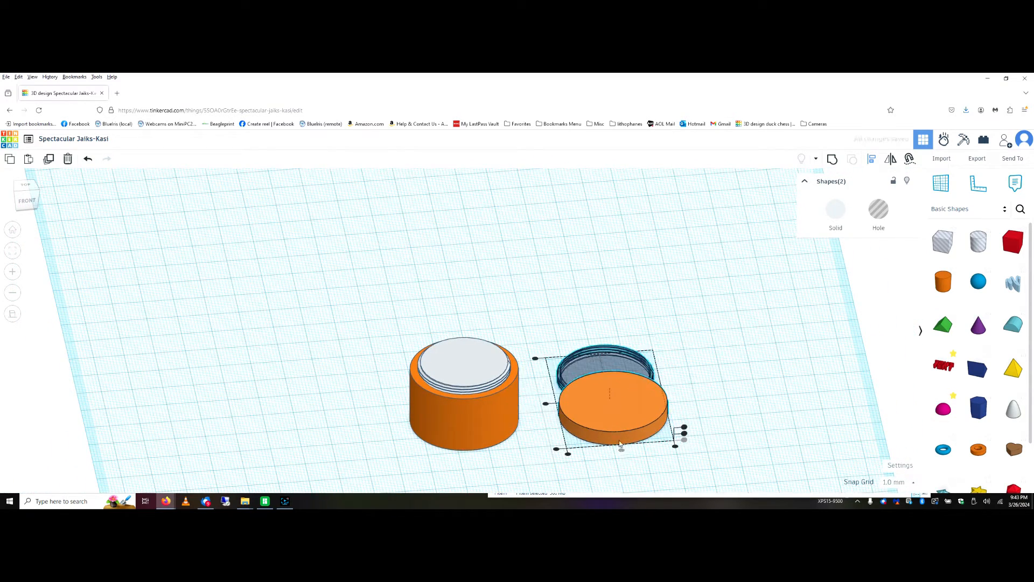
{"action": "left_click", "coordinate": [546, 406]}
{"action": "right_click_drag", "start_coordinate": [662, 459], "coordinate": [664, 374]}
{"action": "right_click_drag", "start_coordinate": [664, 373], "coordinate": [660, 458]}
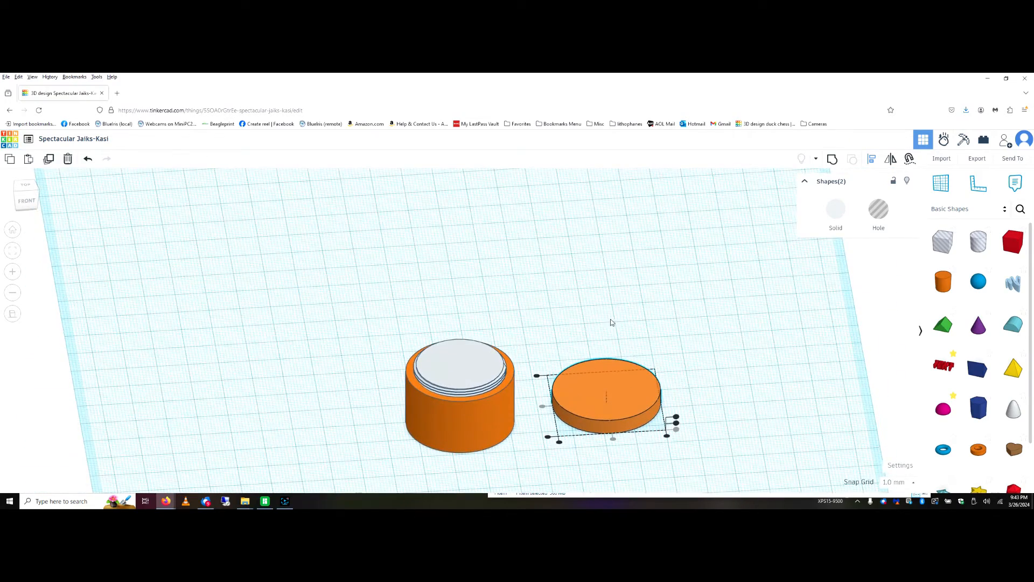
Group the disc with the hole thread to cut the internal thread into the lid.
{"action": "left_click_drag", "start_coordinate": [619, 459], "coordinate": [625, 457]}
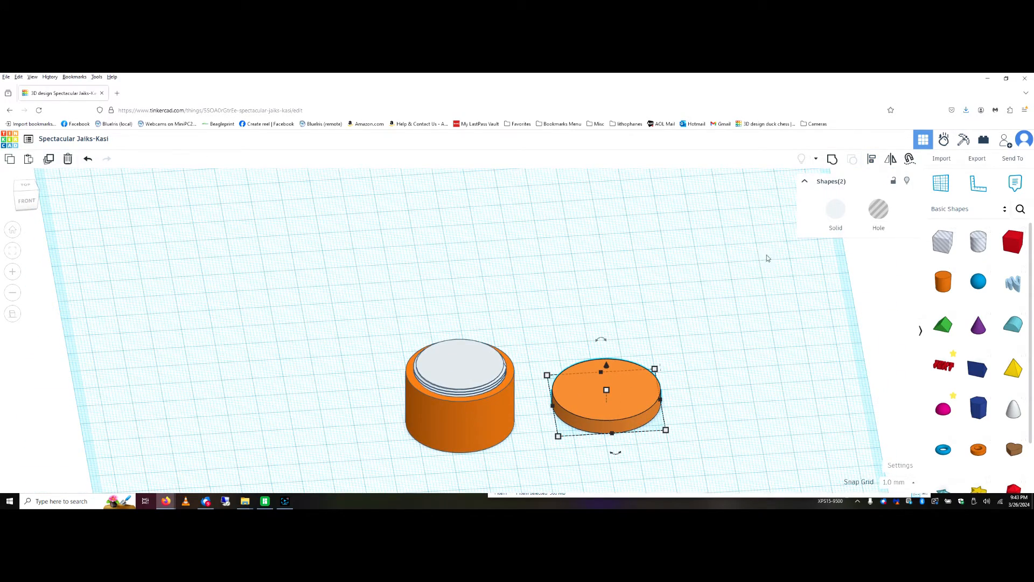
{"action": "left_click", "coordinate": [833, 161]}
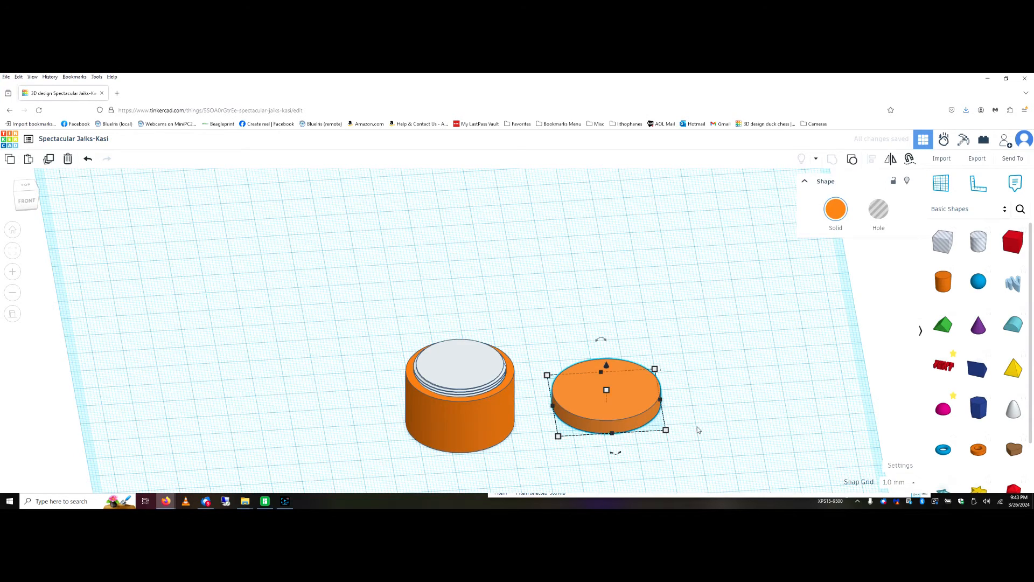
{"action": "left_click", "coordinate": [676, 441]}
{"action": "mouse_move", "coordinate": [676, 441]}
{"action": "right_mouse_down"}
{"action": "mouse_move", "coordinate": [674, 330]}
{"action": "mouse_move", "coordinate": [672, 433]}
{"action": "right_mouse_up"}
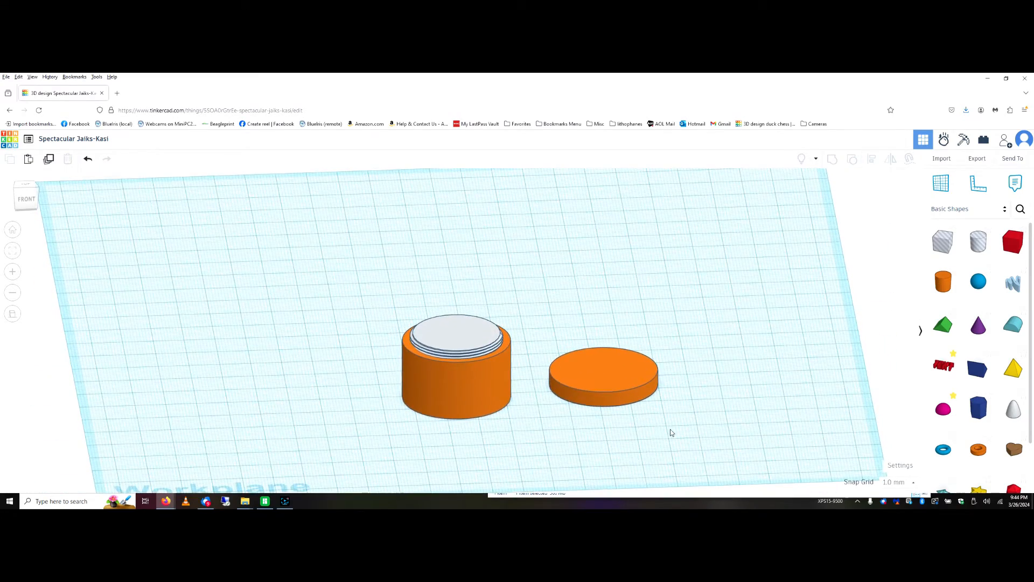
Group the tall cylinder and the solid thread into a single container body.
{"action": "left_click", "coordinate": [451, 396]}
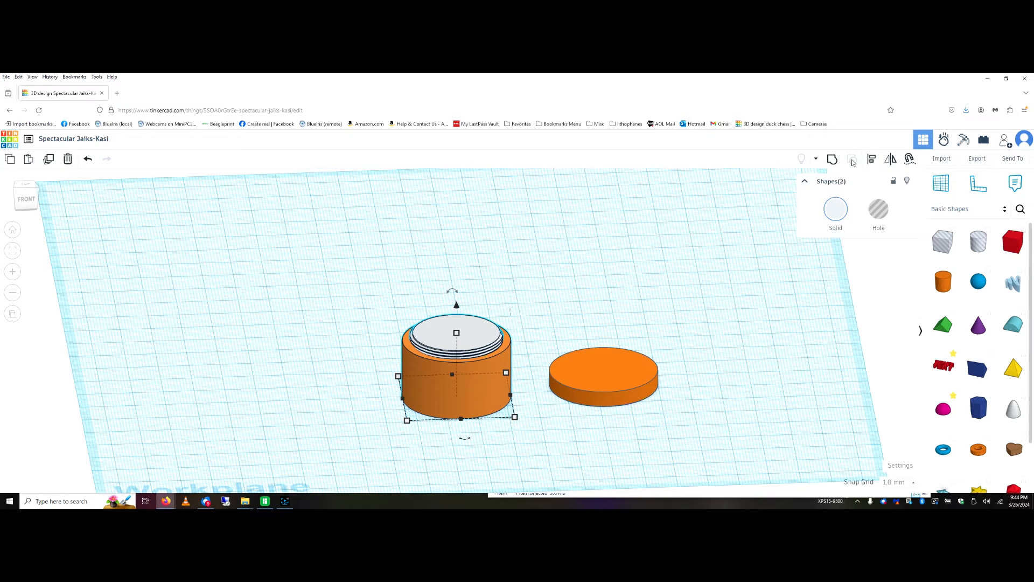
{"action": "left_click", "coordinate": [832, 159]}
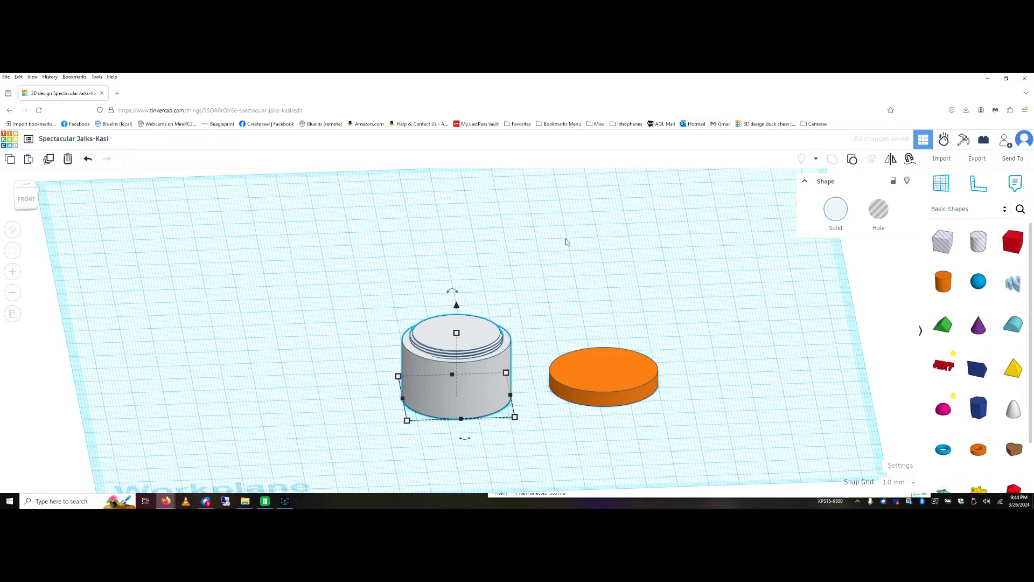
{"action": "left_click", "coordinate": [519, 264]}
Place a cylinder hole on the workplane in front of the container and set its sides to 64.
{"action": "right_click_drag", "start_coordinate": [518, 264], "coordinate": [491, 386]}
{"action": "middle_click_drag", "start_coordinate": [490, 387], "coordinate": [492, 294]}
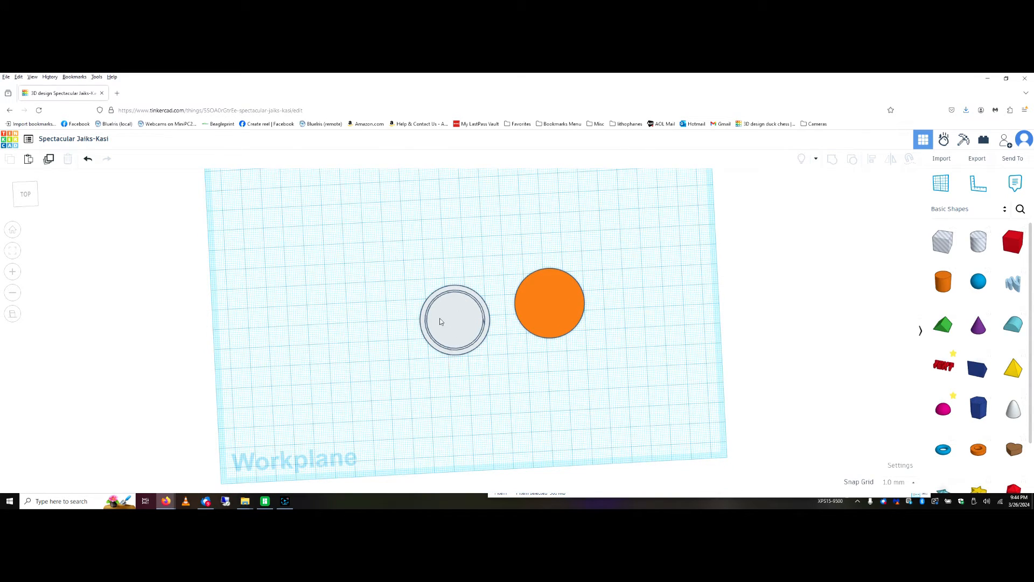
{"action": "left_click", "coordinate": [978, 244]}
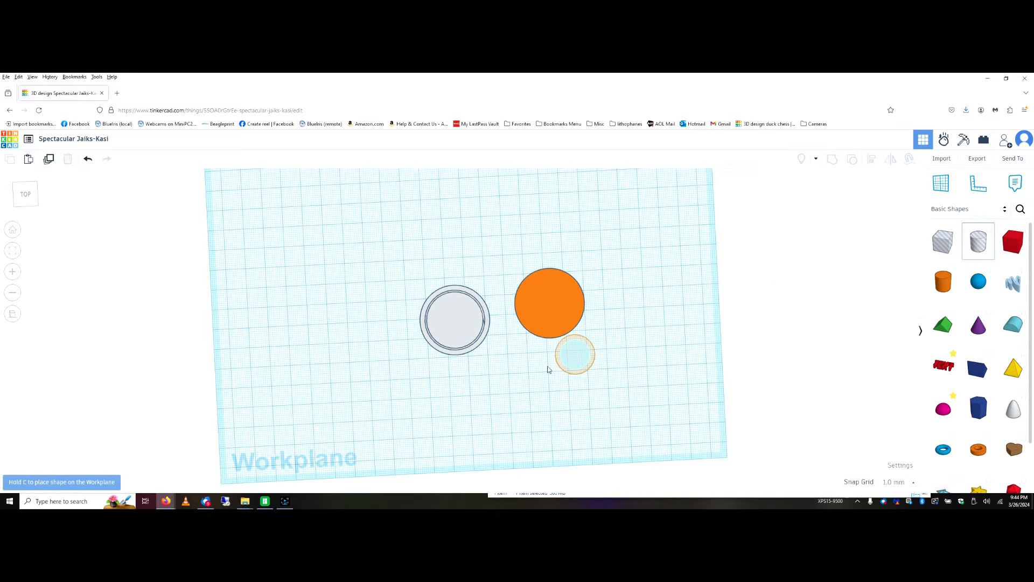
{"action": "left_click", "coordinate": [507, 383]}
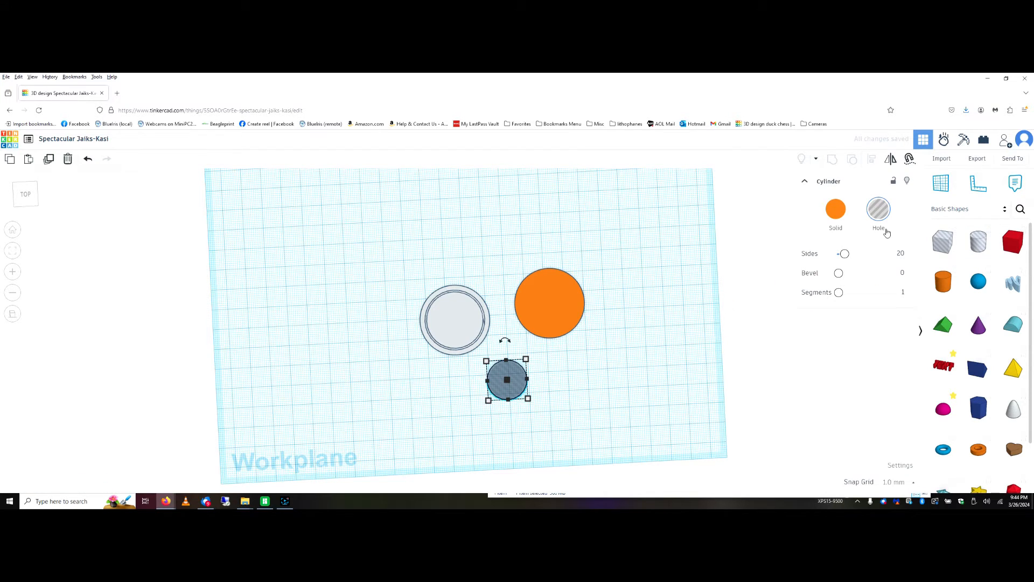
{"action": "left_click_drag", "start_coordinate": [844, 253], "coordinate": [880, 253]}
Stretch the hole cylinder's height well above the container and undo the accidental change to its depth.
{"action": "right_click_drag", "start_coordinate": [549, 397], "coordinate": [540, 330]}
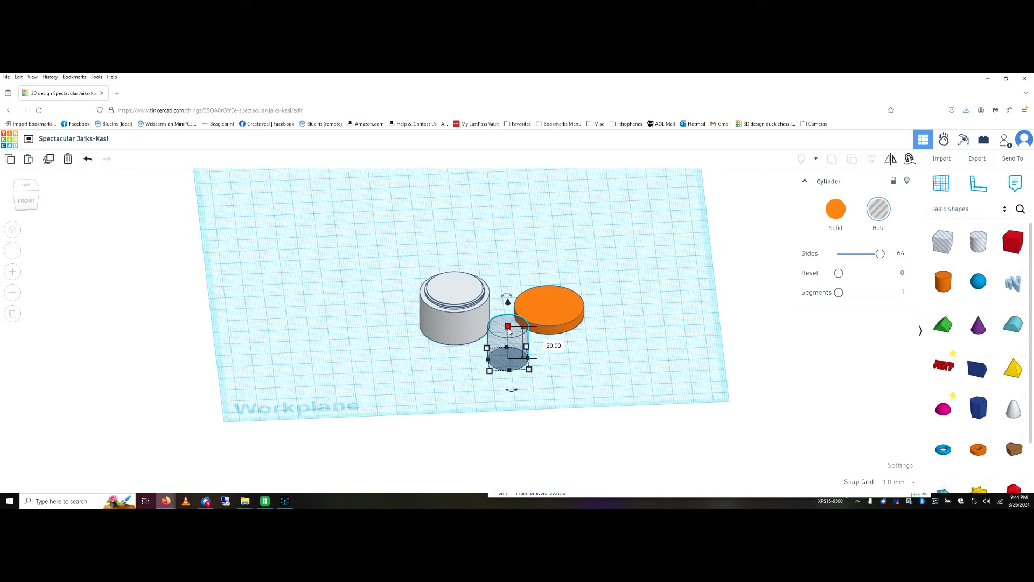
{"action": "left_click_drag", "start_coordinate": [507, 326], "coordinate": [507, 276]}
{"action": "mouse_move", "coordinate": [506, 348]}
{"action": "left_mouse_down"}
{"action": "mouse_move", "coordinate": [501, 301]}
{"action": "mouse_move", "coordinate": [505, 341]}
{"action": "left_mouse_up"}
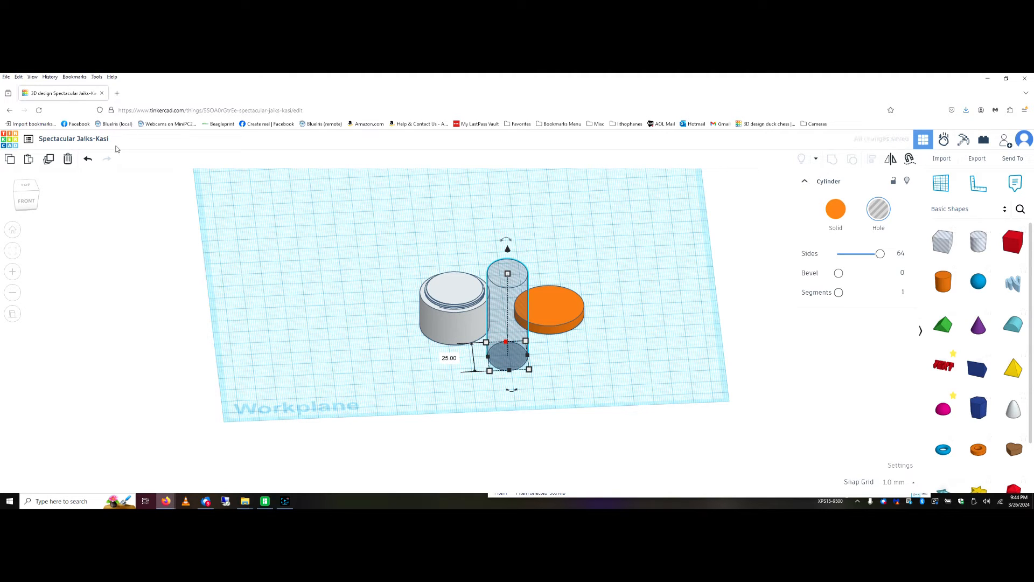
{"action": "left_click", "coordinate": [88, 159]}
Move the hole cylinder 25 mm to the left and 30 mm back, onto the container.
{"action": "left_click_drag", "start_coordinate": [518, 322], "coordinate": [465, 288]}
{"action": "left_click", "coordinate": [27, 188]}
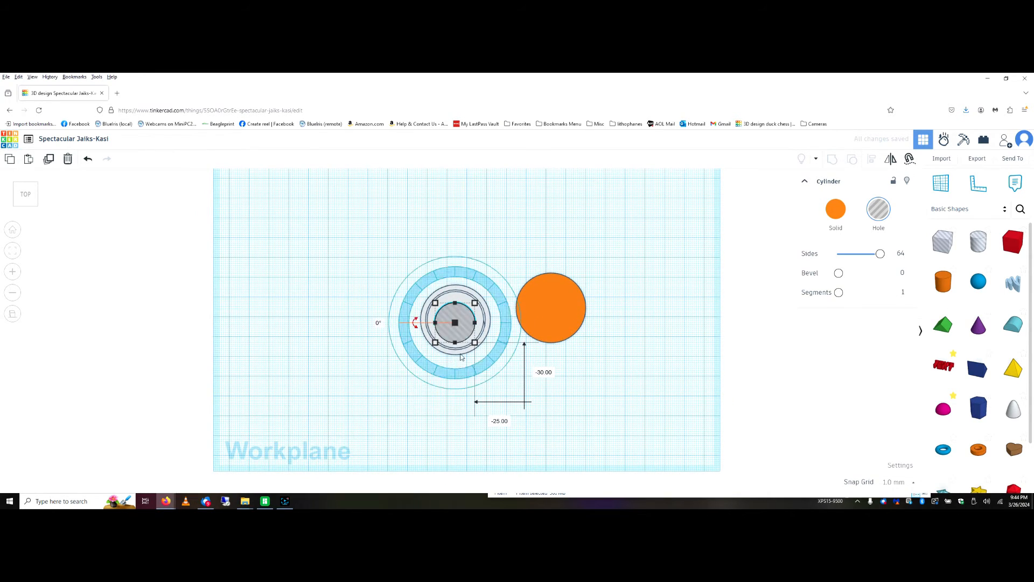
Enlarge the hole cylinder freehand to about 27 mm in diameter and centre it by eye inside the thread.
{"action": "scroll", "coordinate": [461, 357], "scroll_direction": "up", "scroll_amount": 5}
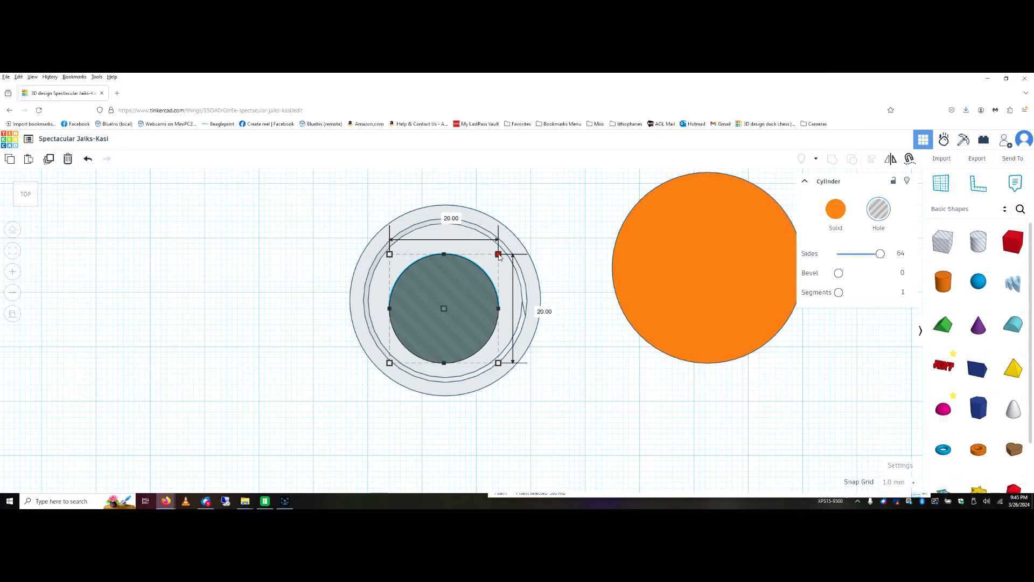
{"action": "left_click_drag", "start_coordinate": [501, 257], "coordinate": [532, 226]}
{"action": "left_click_drag", "start_coordinate": [477, 294], "coordinate": [462, 300]}
{"action": "mouse_move", "coordinate": [516, 371]}
{"action": "left_mouse_down"}
{"action": "mouse_move", "coordinate": [532, 375]}
{"action": "mouse_move", "coordinate": [521, 374]}
{"action": "left_mouse_up"}
{"action": "left_click_drag", "start_coordinate": [457, 323], "coordinate": [453, 321]}
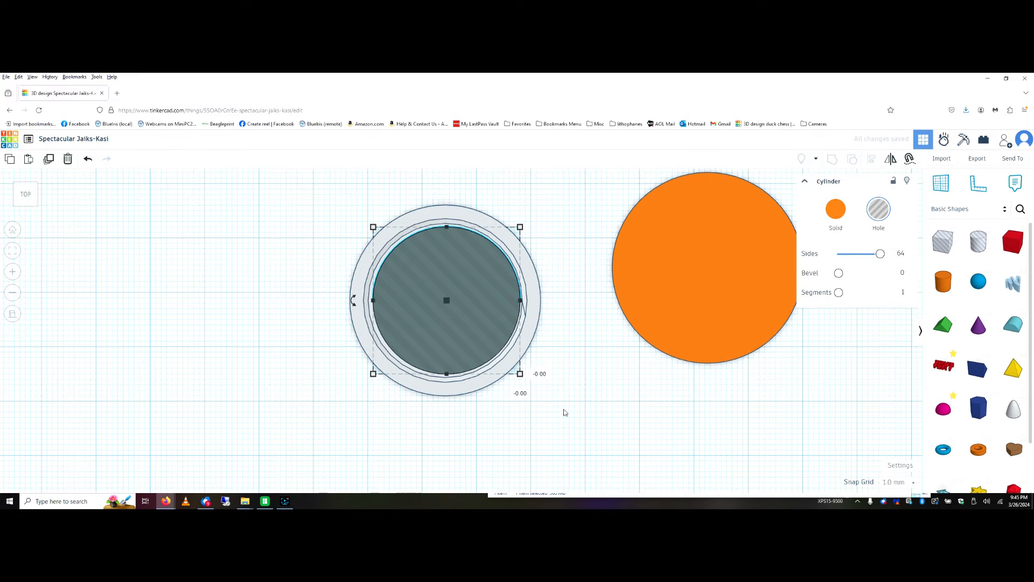
Set the snap grid to 0.1 mm and fine-tune the hole cylinder to about 27.7 by 27.2 mm inside the thread.
{"action": "left_click", "coordinate": [897, 482]}
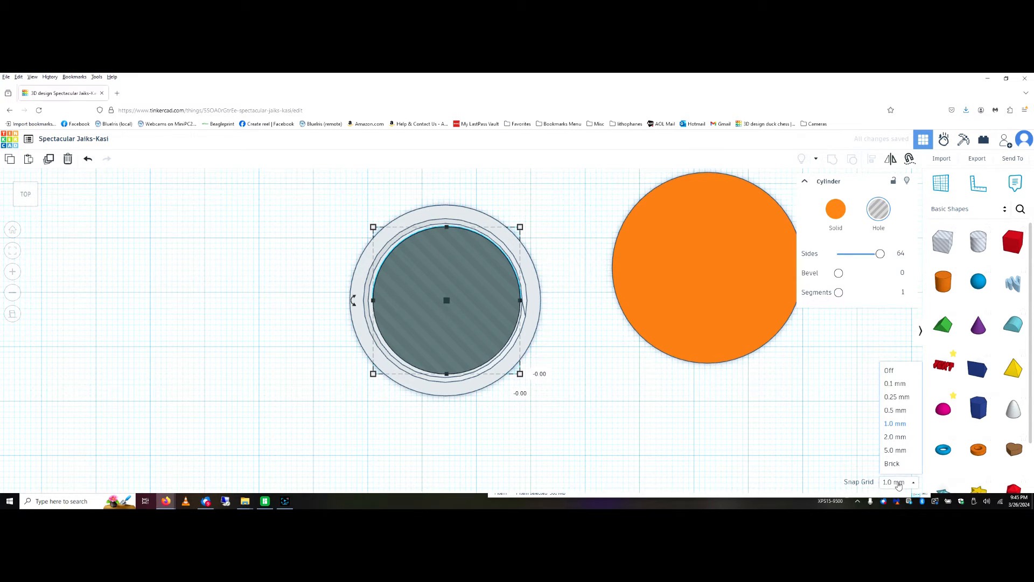
{"action": "left_click", "coordinate": [896, 384]}
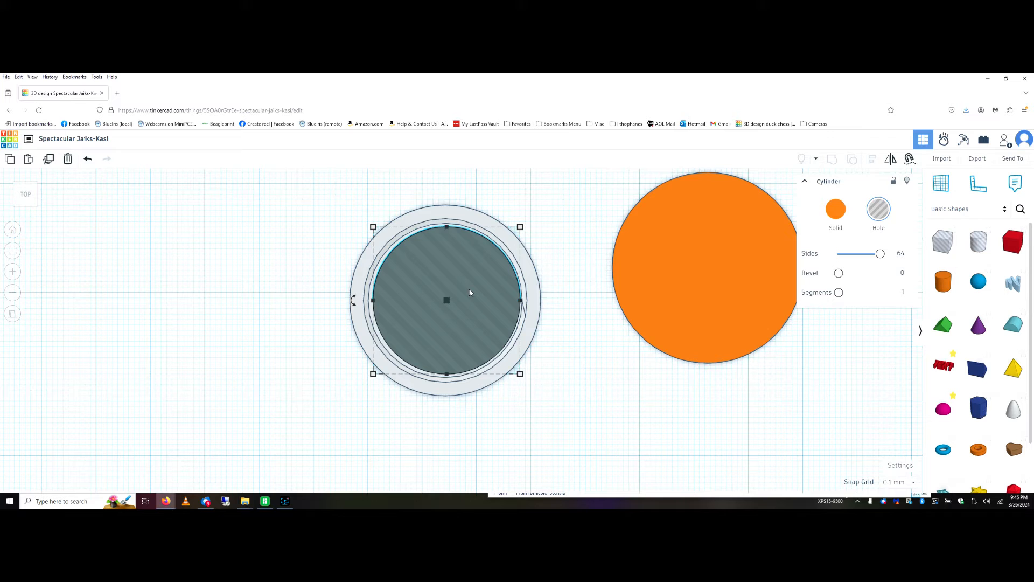
{"action": "key", "text": "Left"}
{"action": "left_click_drag", "start_coordinate": [516, 379], "coordinate": [515, 376]}
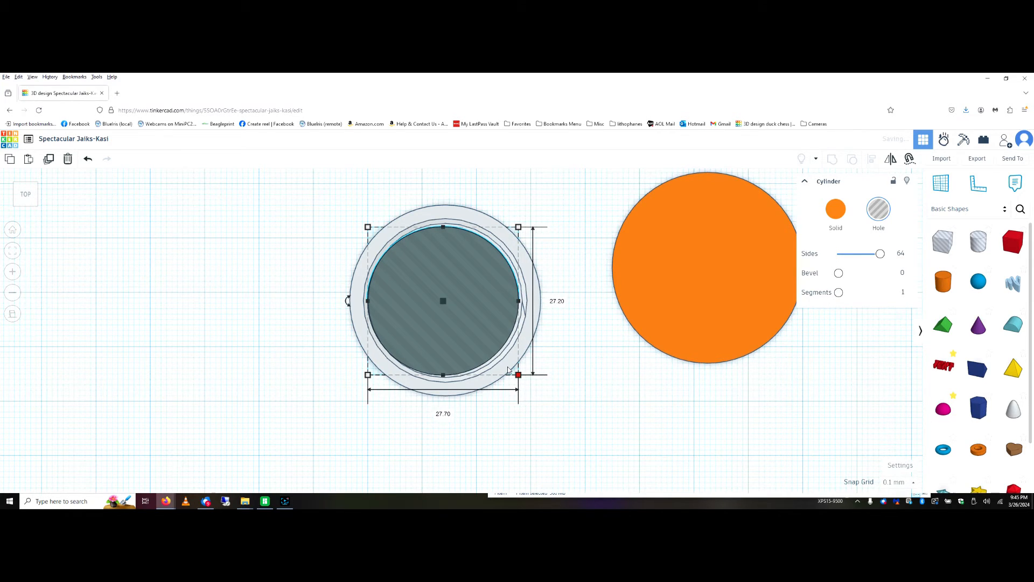
{"action": "left_click_drag", "start_coordinate": [464, 299], "coordinate": [466, 306]}
{"action": "left_click", "coordinate": [609, 409]}
Set the hole cylinder's width and depth to 28 mm.
{"action": "left_click", "coordinate": [491, 330]}
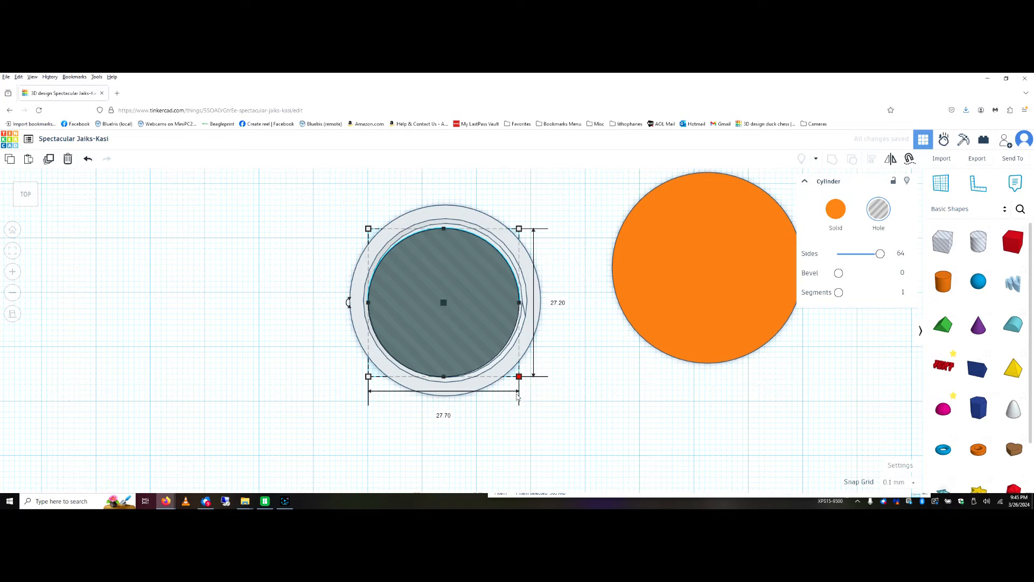
{"action": "left_click", "coordinate": [445, 416]}
{"action": "type", "text": "28"}
{"action": "key", "text": "Tab"}
{"action": "type", "text": "28"}
{"action": "key", "text": "Return"}
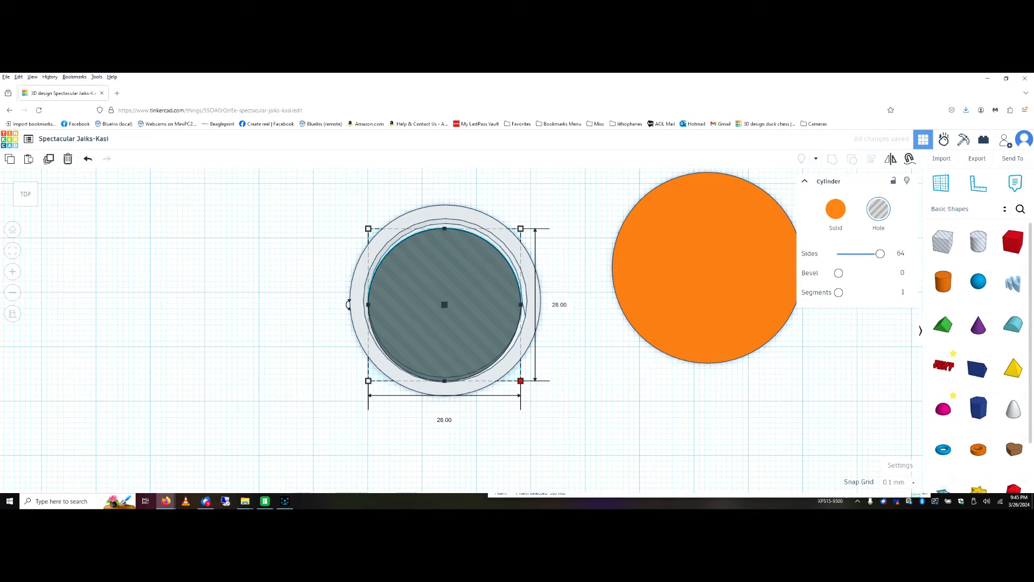
Align the 28 mm hole cylinder with the container on their centres in both horizontal directions.
{"action": "left_click", "coordinate": [473, 209], "text": "shift"}
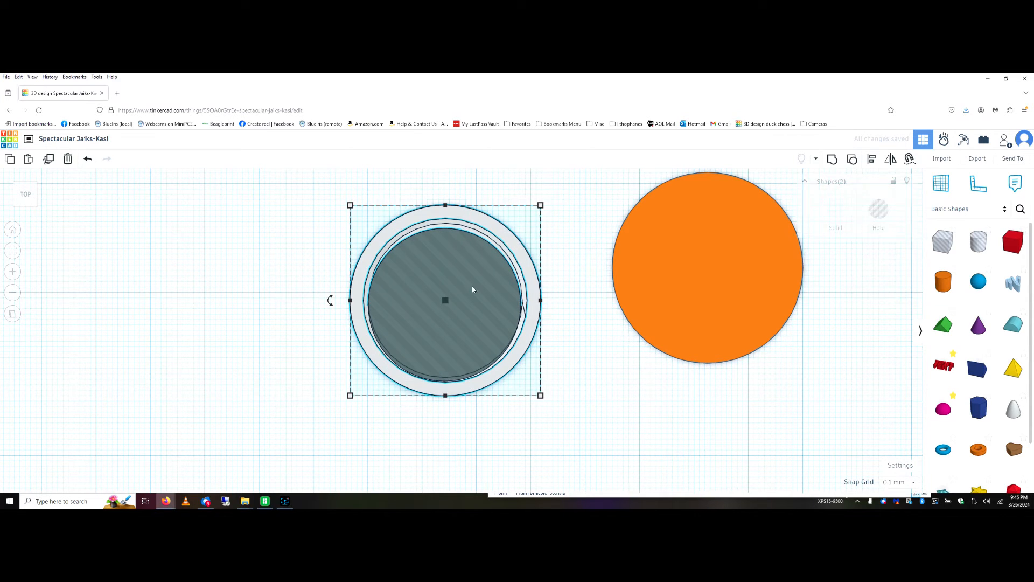
{"action": "left_click", "coordinate": [872, 159]}
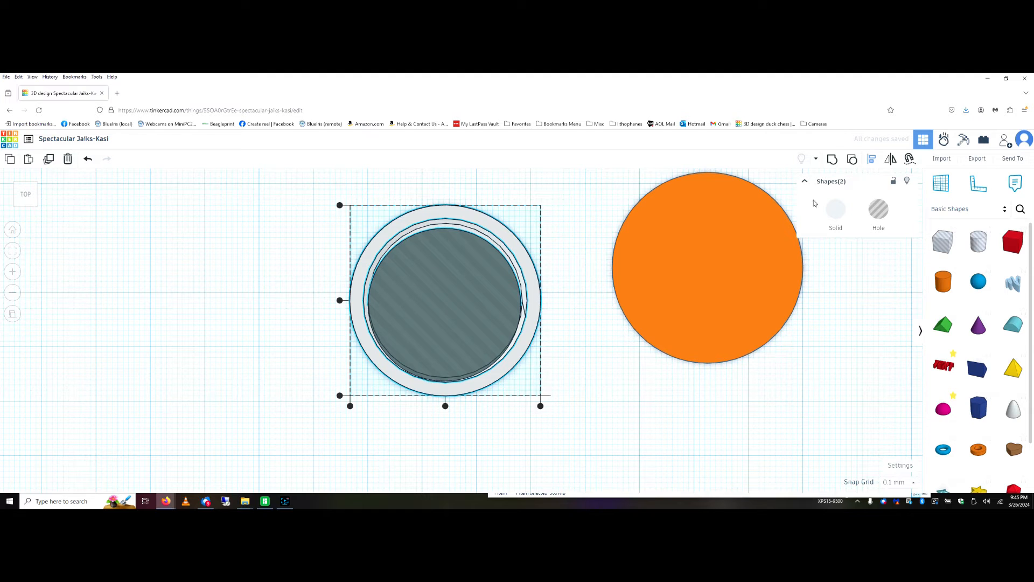
{"action": "left_click", "coordinate": [445, 406]}
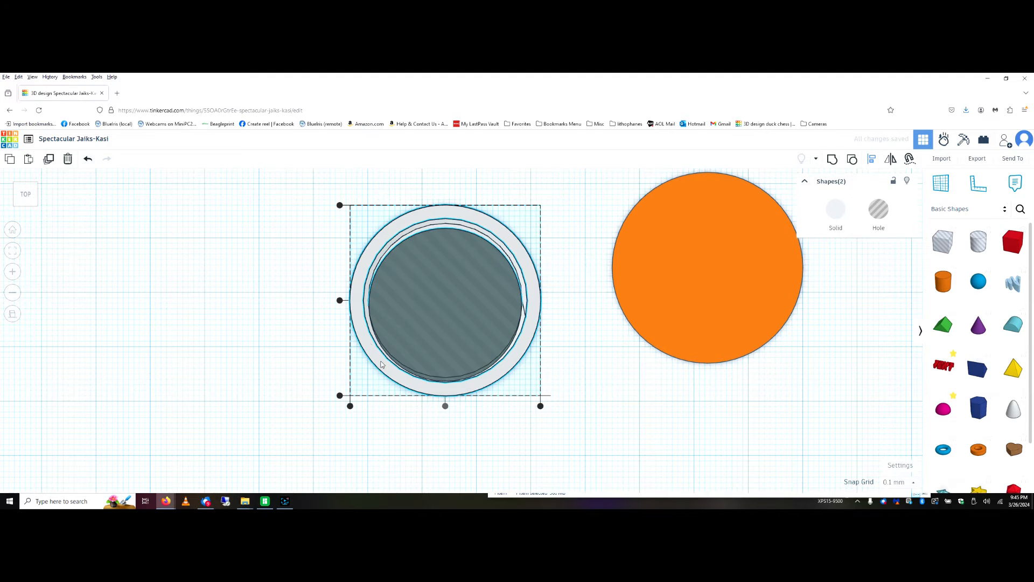
{"action": "left_click", "coordinate": [339, 300]}
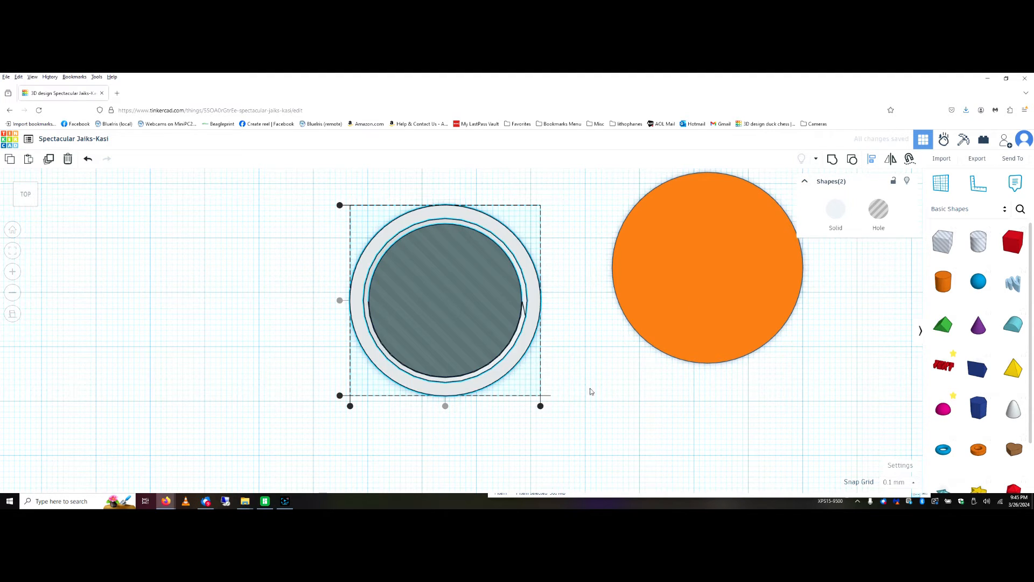
{"action": "left_click", "coordinate": [535, 394]}
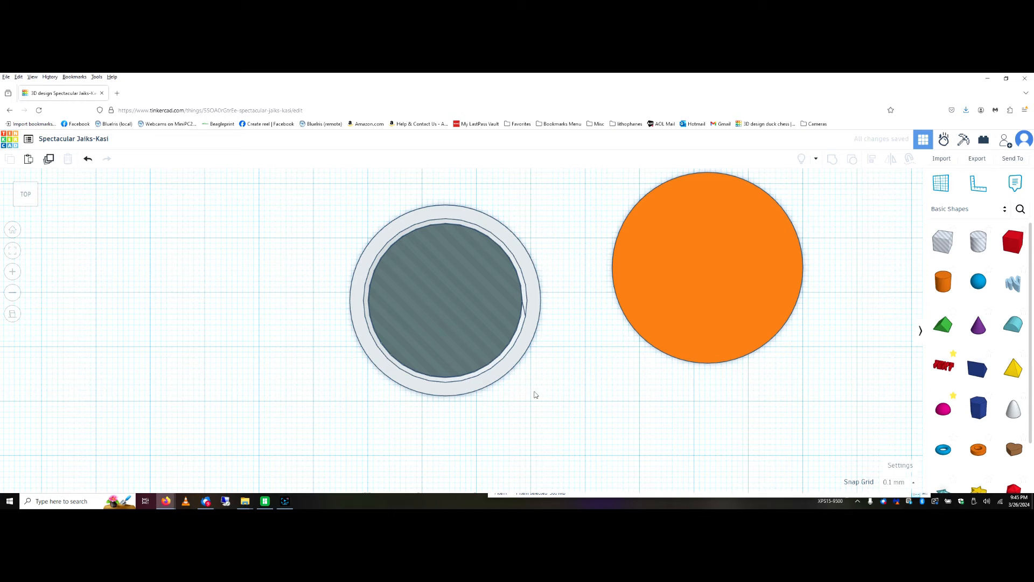
Reduce the hole cylinder's width and depth to 27.5 mm.
{"action": "left_click", "coordinate": [452, 312]}
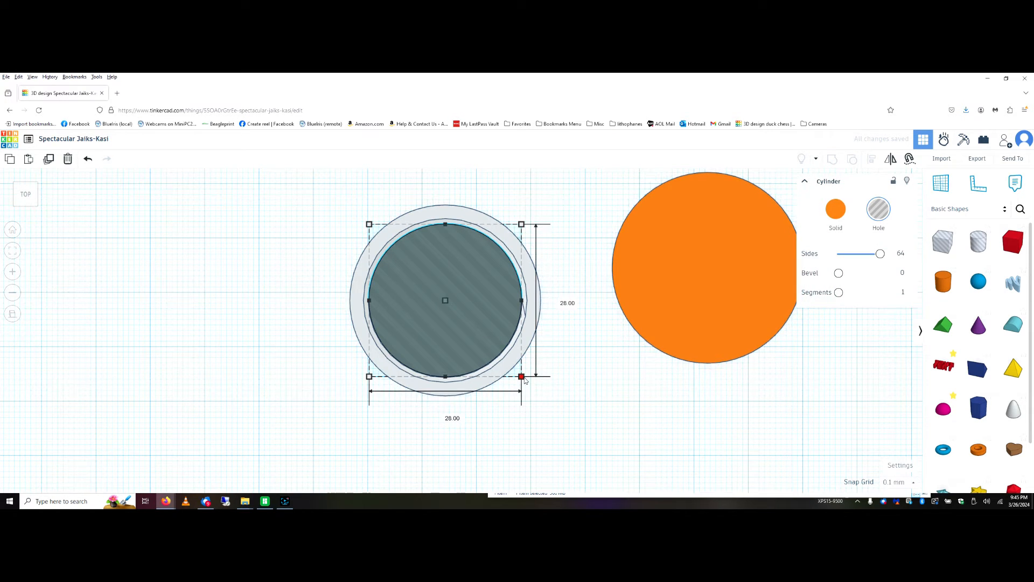
{"action": "left_click", "coordinate": [446, 416]}
{"action": "type", "text": "27.5"}
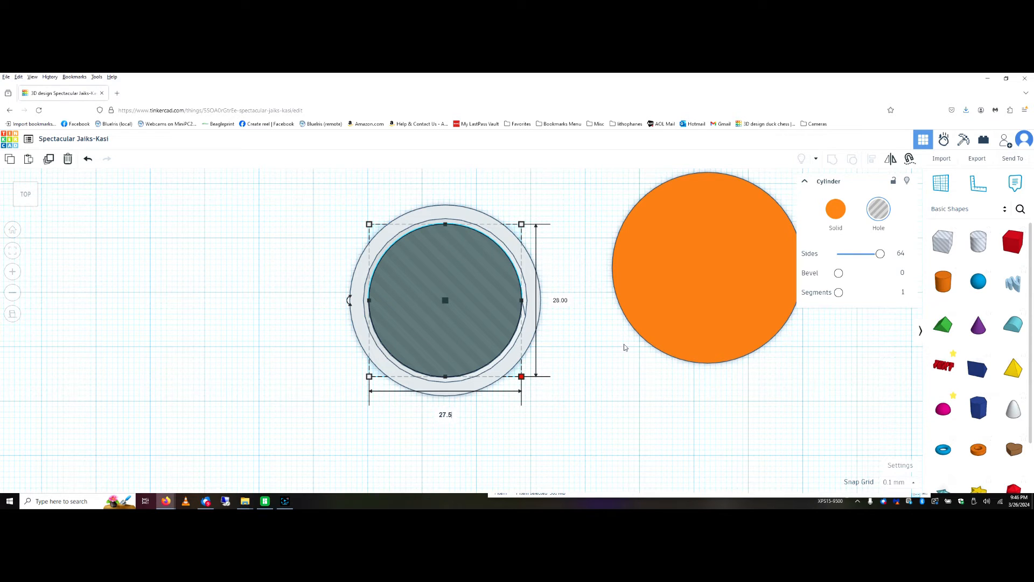
{"action": "left_click", "coordinate": [560, 302]}
{"action": "type", "text": "27.5"}
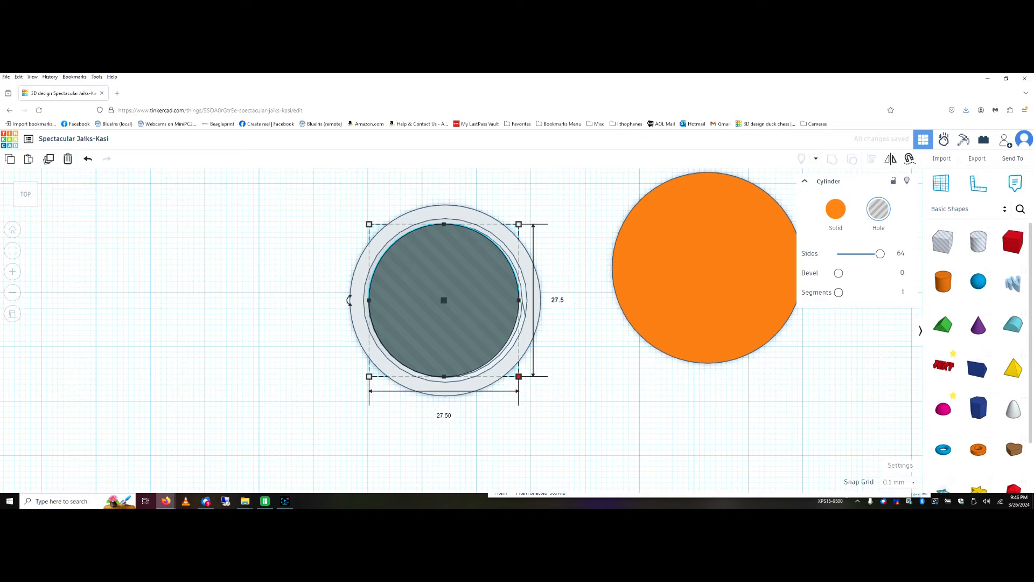
{"action": "key", "text": "Return"}
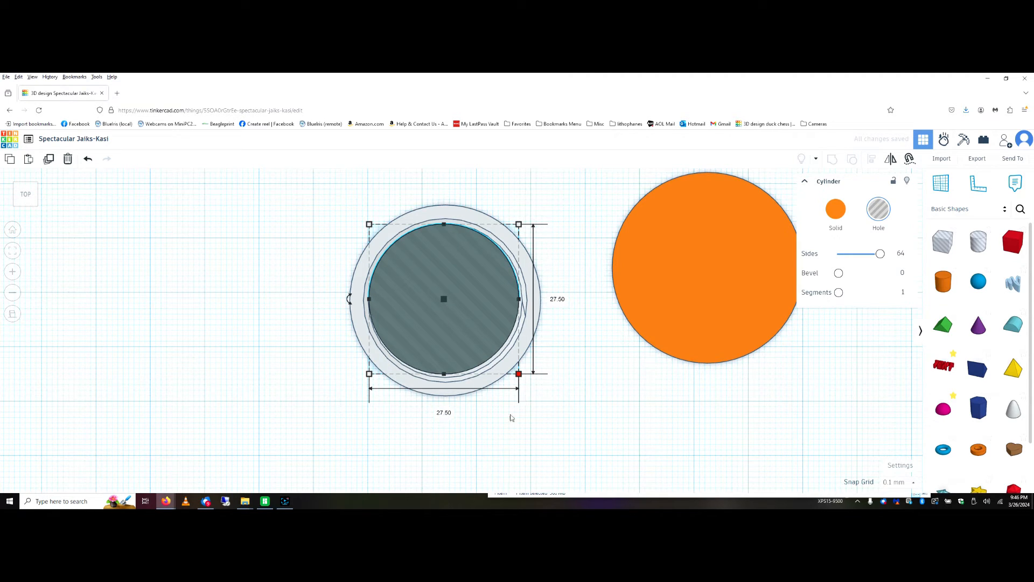
Align the 27.5 mm hole cylinder with the container on their centres in both horizontal directions.
{"action": "left_click_drag", "start_coordinate": [470, 240], "coordinate": [470, 236]}
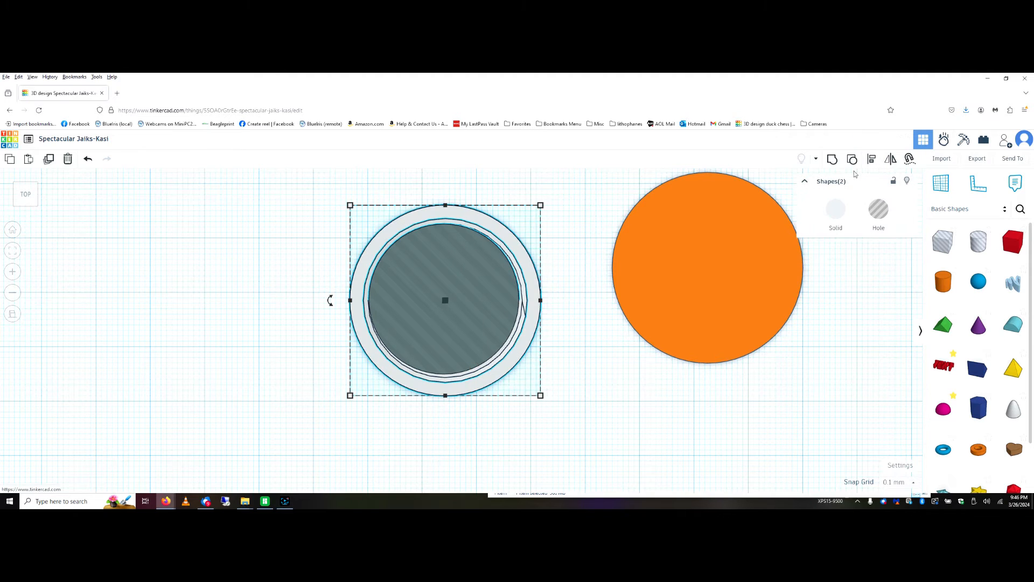
{"action": "left_click", "coordinate": [871, 160]}
{"action": "left_click", "coordinate": [445, 406]}
{"action": "left_click", "coordinate": [340, 301]}
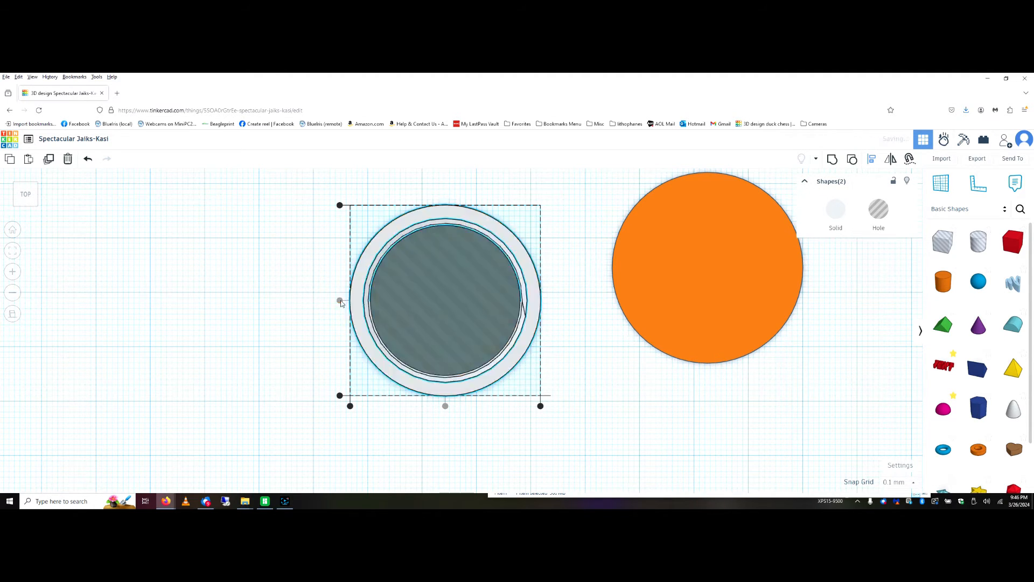
{"action": "left_click", "coordinate": [583, 407]}
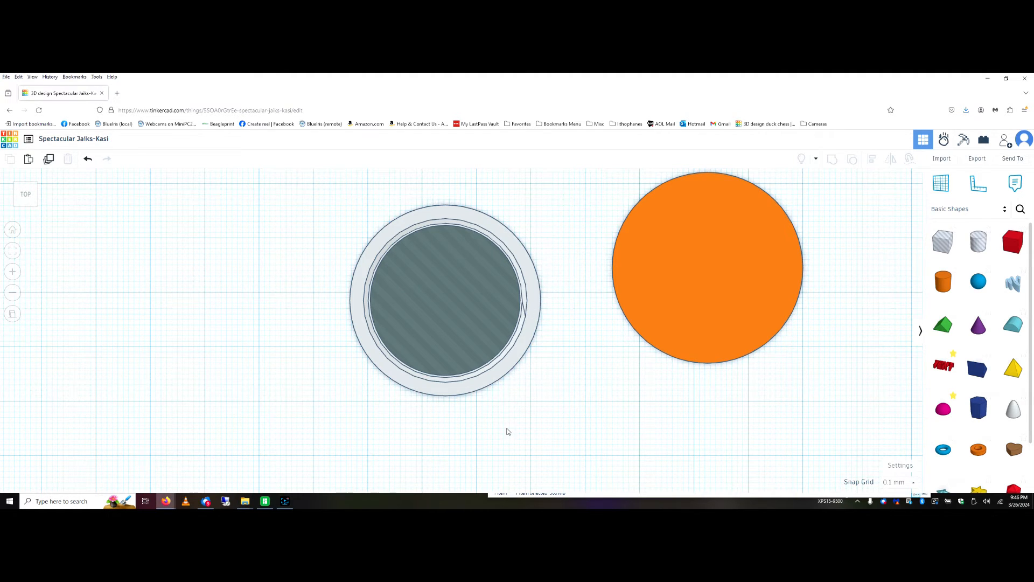
{"action": "right_click_drag", "start_coordinate": [527, 441], "coordinate": [540, 251]}
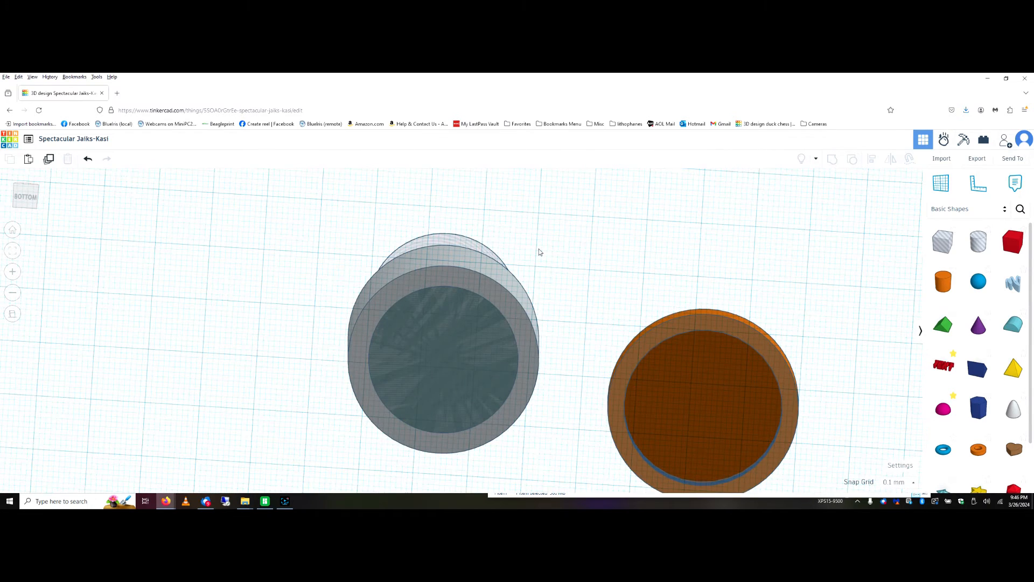
Raise the 27.5 mm hole cylinder 2 mm above the workplane to leave a floor in the container.
{"action": "right_click_drag", "start_coordinate": [540, 252], "coordinate": [550, 331]}
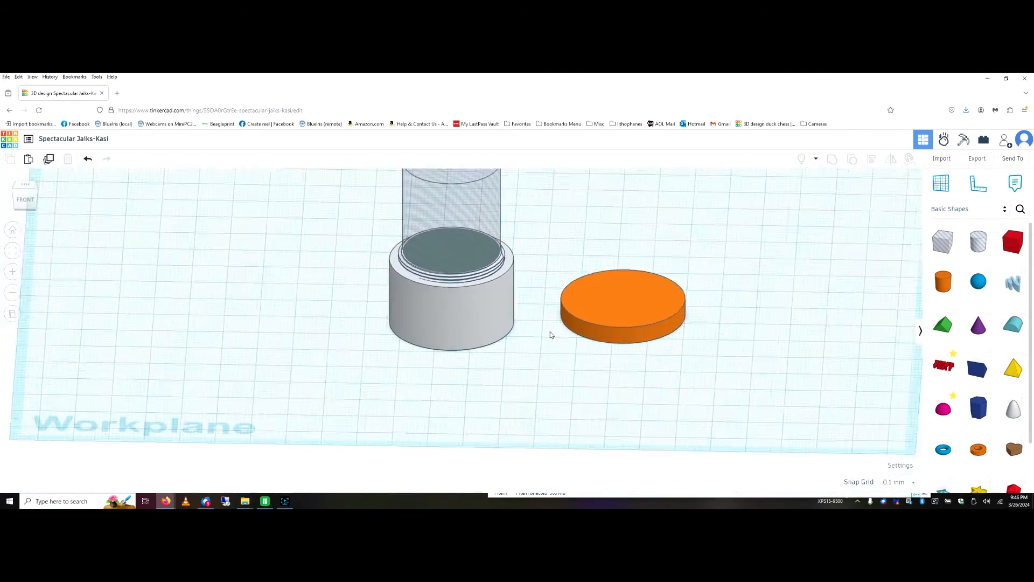
{"action": "scroll", "coordinate": [551, 334], "scroll_direction": "down", "scroll_amount": 3}
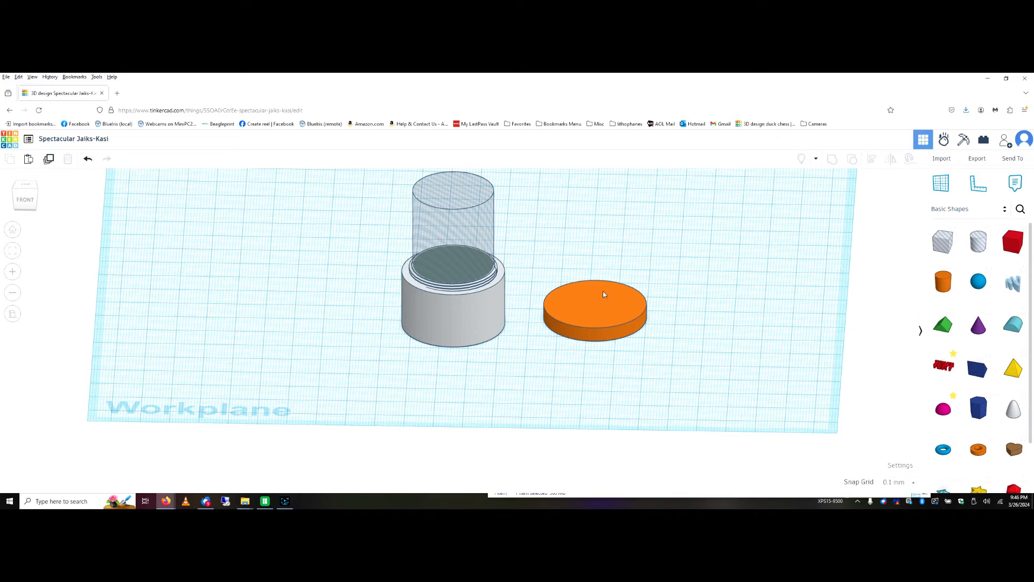
{"action": "left_click", "coordinate": [438, 230]}
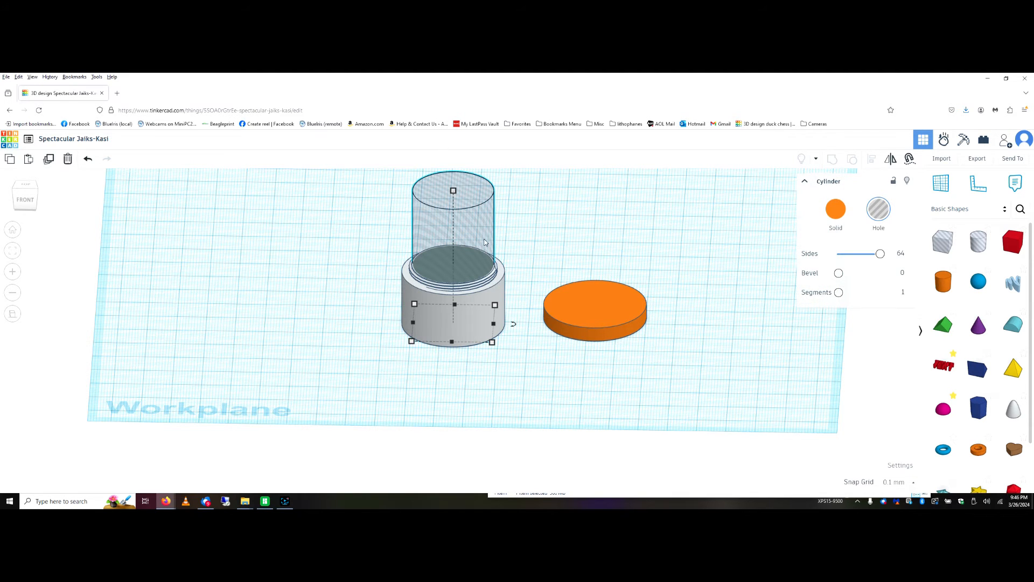
{"action": "scroll", "coordinate": [484, 243], "scroll_direction": "down", "scroll_amount": 2}
{"action": "left_click_drag", "start_coordinate": [455, 198], "coordinate": [456, 191]}
{"action": "left_click", "coordinate": [525, 308]}
{"action": "type", "text": "2"}
{"action": "key", "text": "Return"}
Group the hole cylinder with the threaded container to hollow out its interior.
{"action": "left_click_drag", "start_coordinate": [447, 371], "coordinate": [467, 226]}
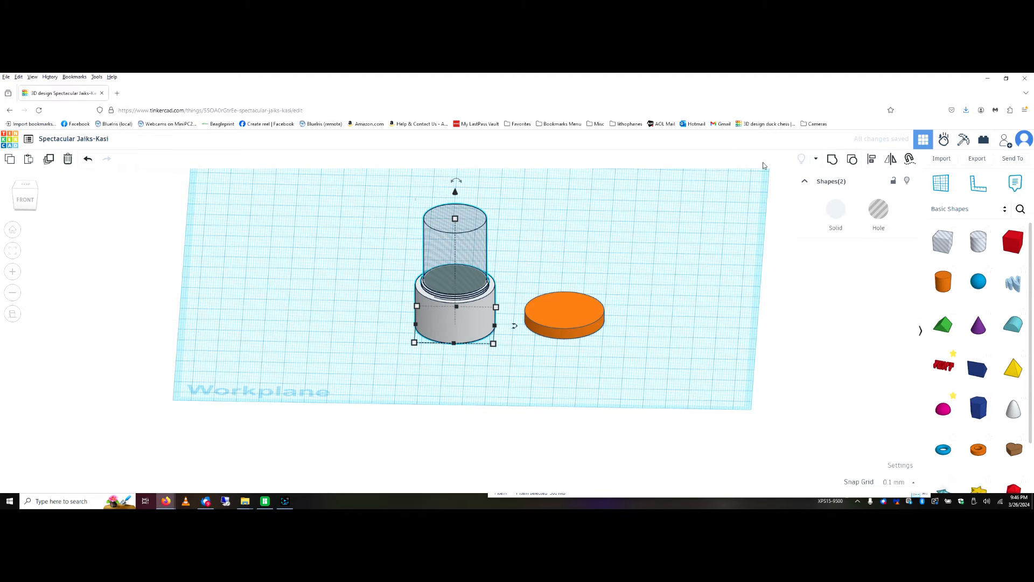
{"action": "left_click", "coordinate": [832, 159]}
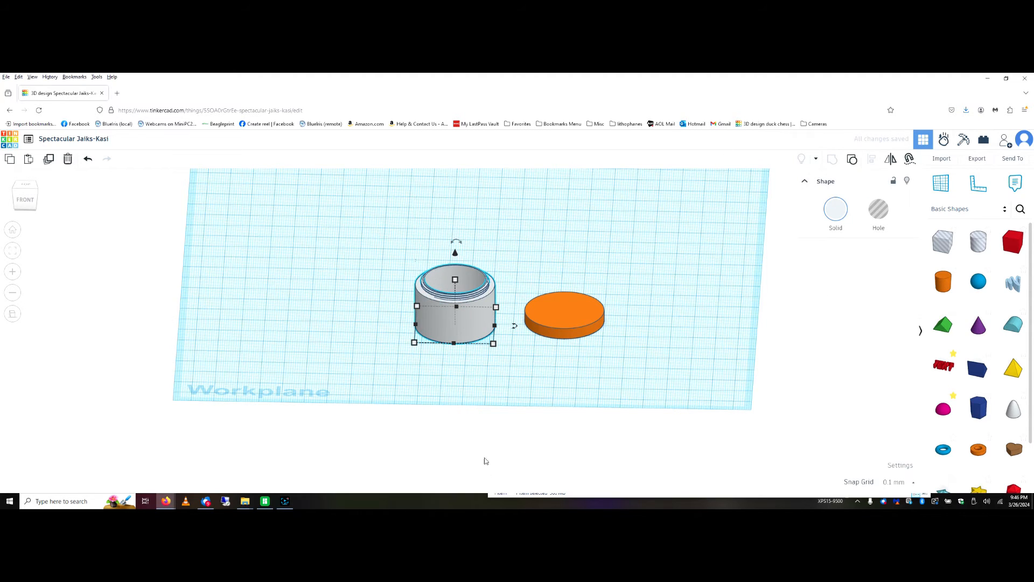
{"action": "left_click", "coordinate": [474, 403]}
{"action": "right_click_drag", "start_coordinate": [499, 380], "coordinate": [510, 404]}
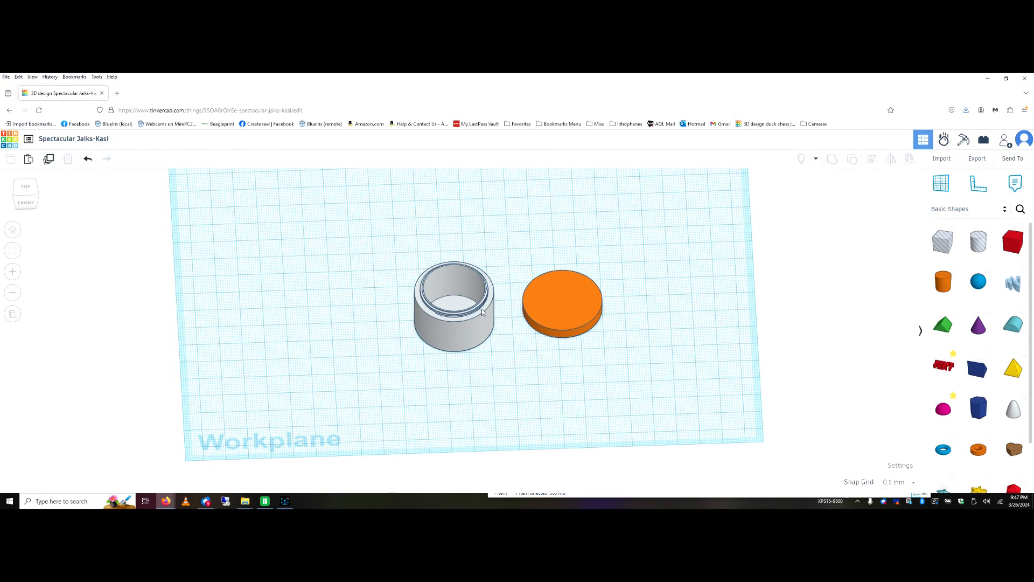
Raise the lid to the container's shoulder level with a temporary workplane on that face, and restore the base workplane.
{"action": "left_click", "coordinate": [472, 334]}
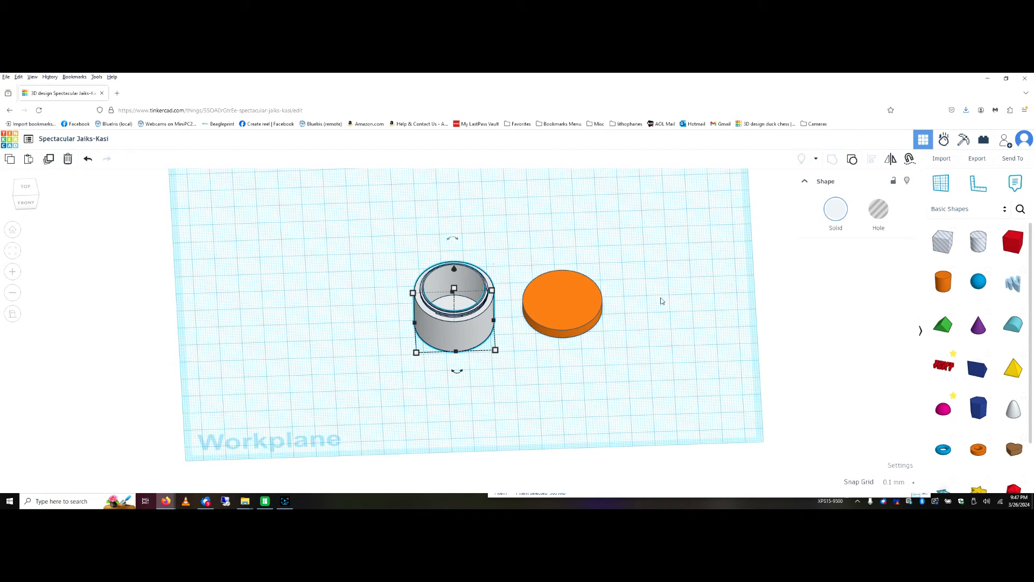
{"action": "left_click", "coordinate": [943, 186]}
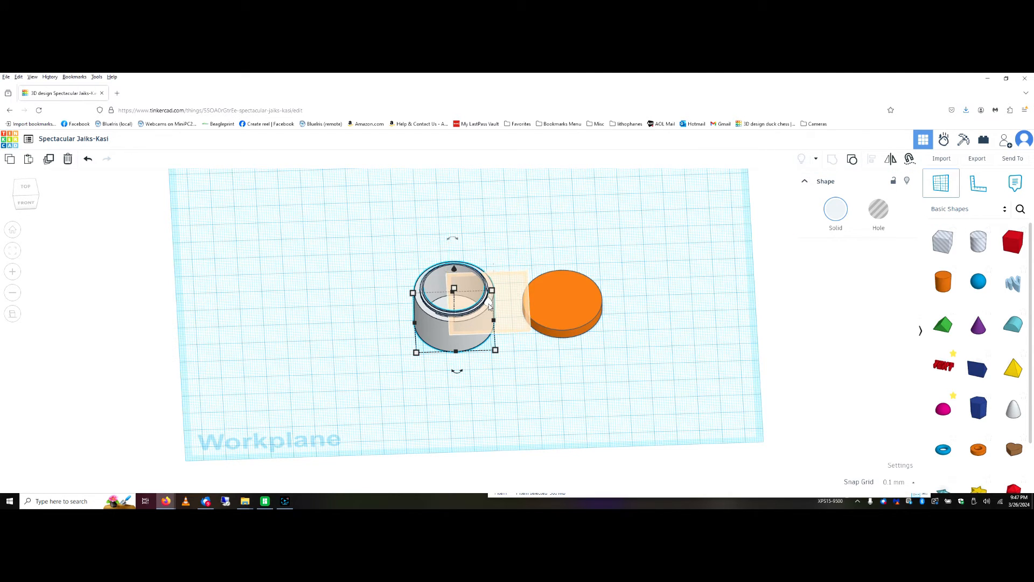
{"action": "left_click", "coordinate": [489, 306]}
{"action": "left_click", "coordinate": [569, 308]}
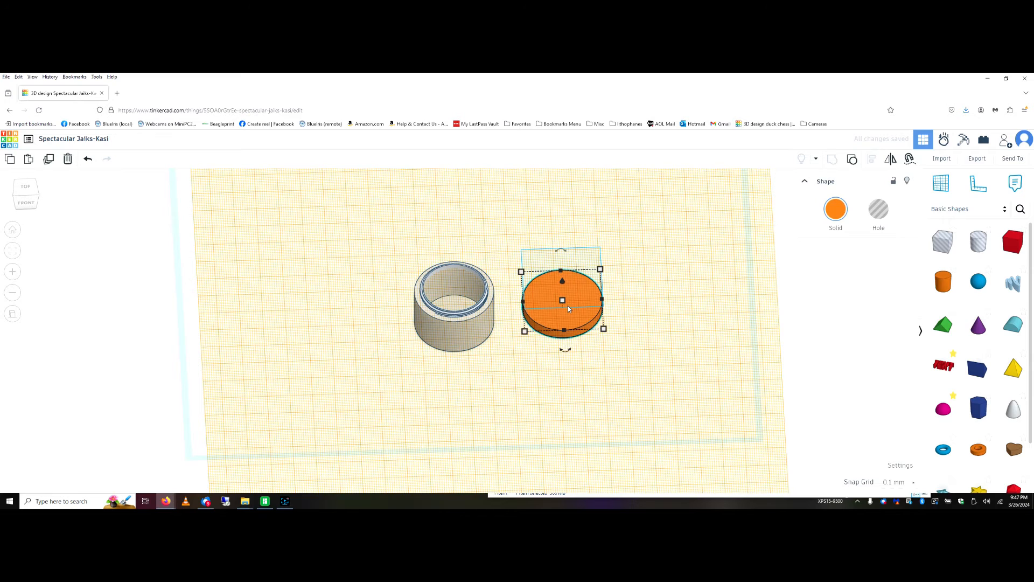
{"action": "key", "text": "d"}
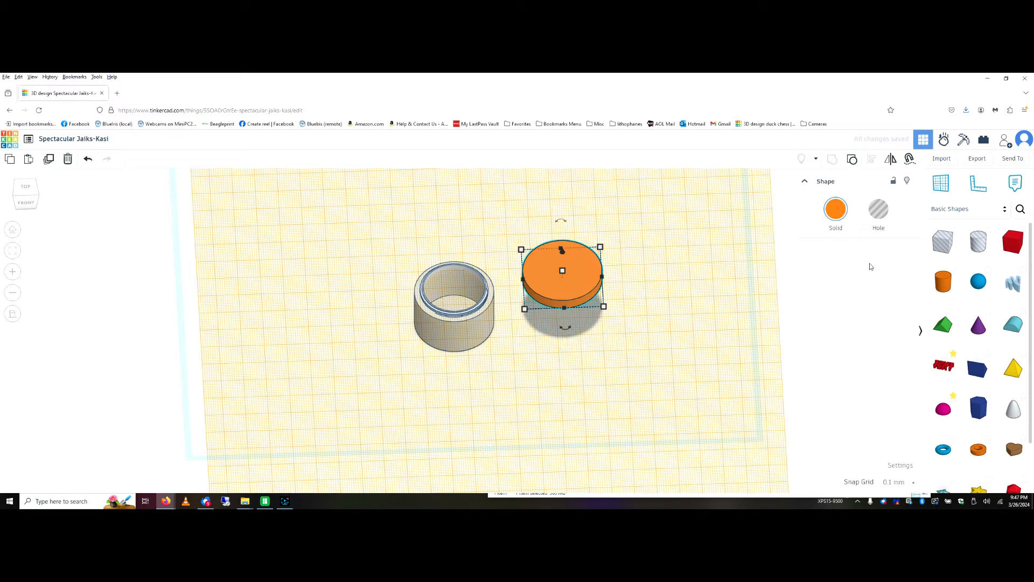
{"action": "left_click", "coordinate": [944, 185]}
{"action": "left_click", "coordinate": [657, 352]}
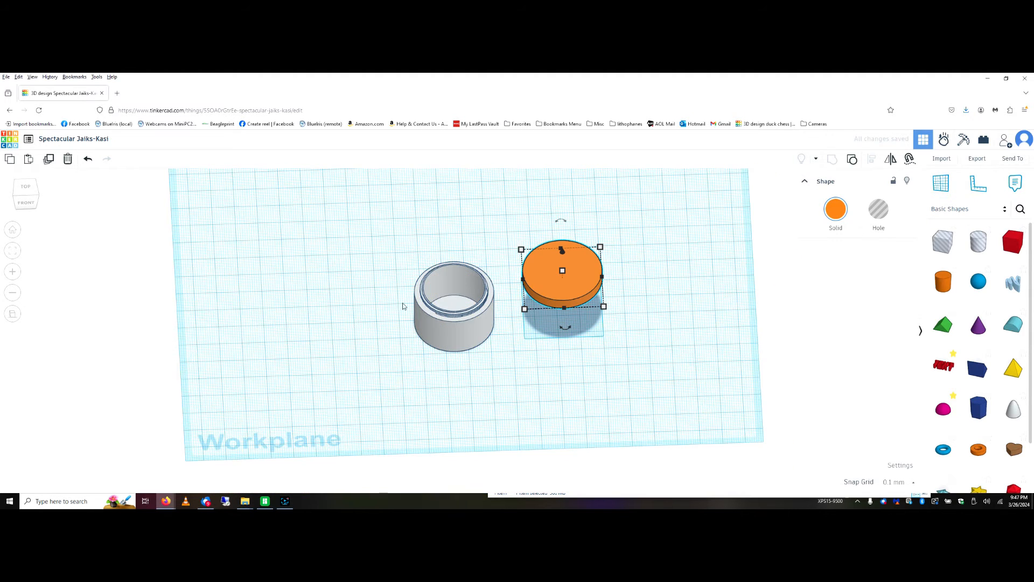
Align the lid and the container on their centres in both horizontal directions.
{"action": "key", "text": "ctrl+a"}
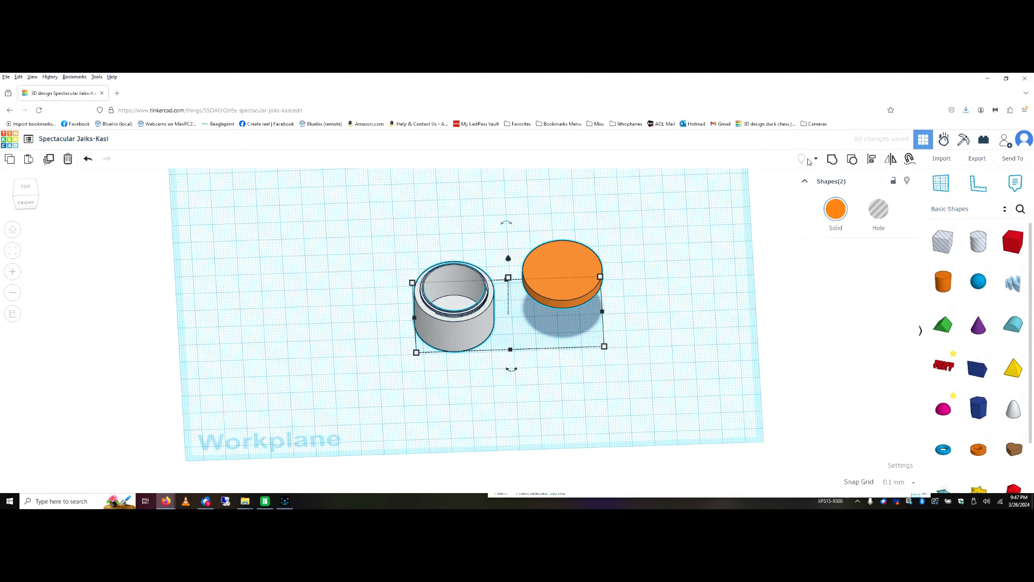
{"action": "left_click", "coordinate": [872, 159]}
{"action": "left_click", "coordinate": [511, 357]}
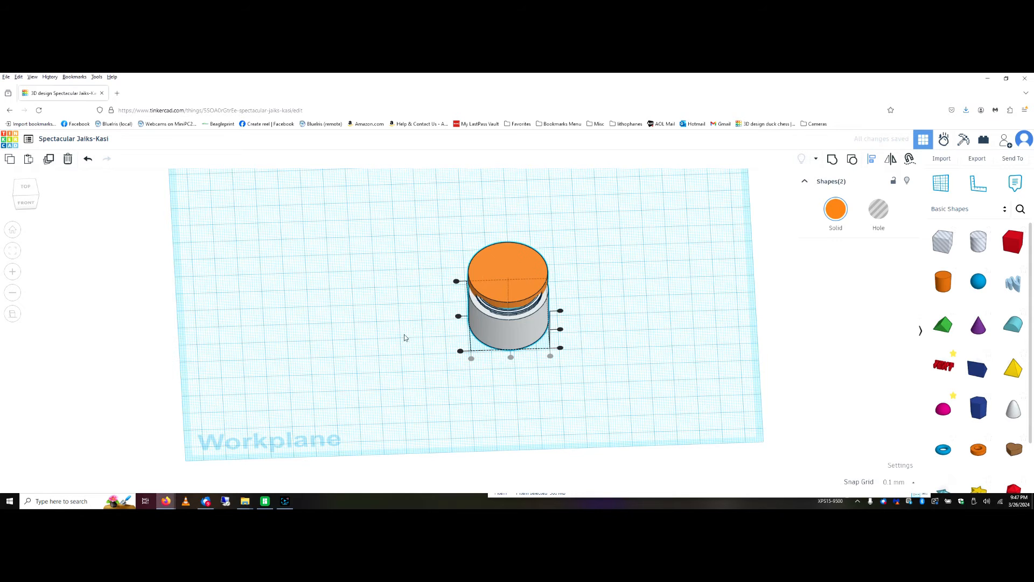
{"action": "left_click", "coordinate": [459, 317]}
Make the lid transparent and examine from the front how its internal thread sits on the container.
{"action": "right_click_drag", "start_coordinate": [565, 377], "coordinate": [553, 329]}
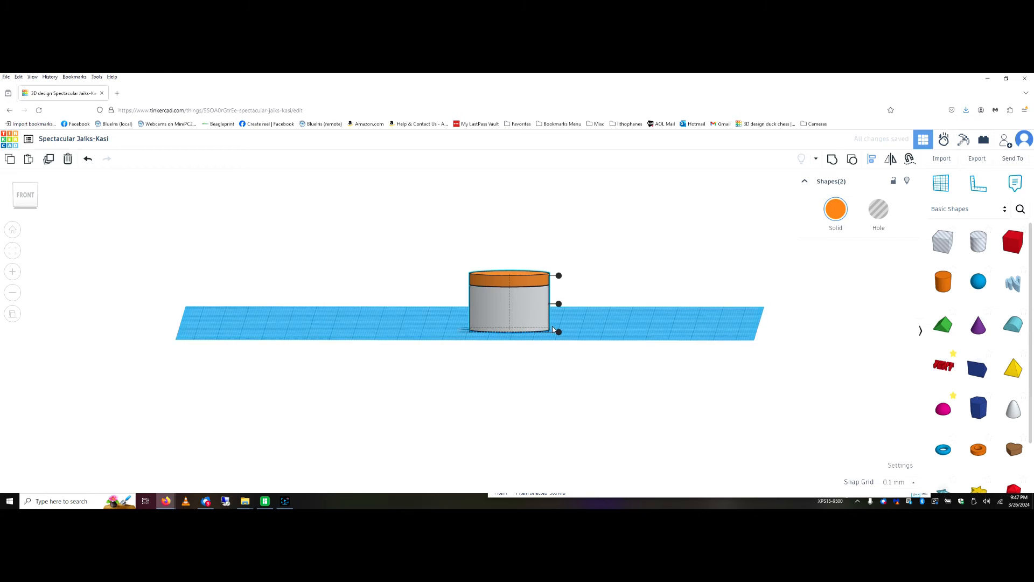
{"action": "scroll", "coordinate": [565, 315], "scroll_direction": "up", "scroll_amount": 8}
{"action": "scroll", "coordinate": [706, 293], "scroll_direction": "up", "scroll_amount": 5}
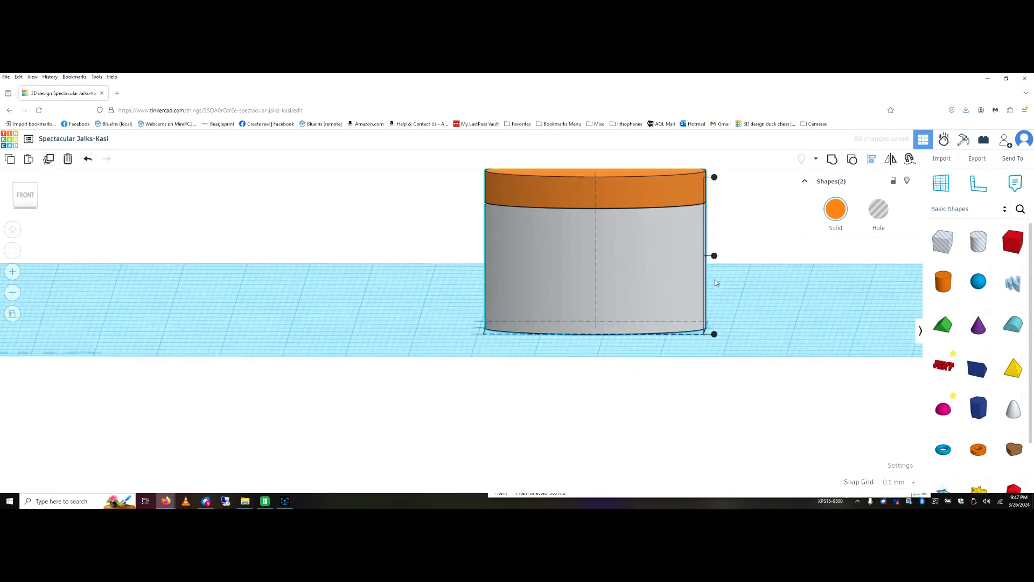
{"action": "middle_click_drag", "start_coordinate": [670, 286], "coordinate": [580, 369]}
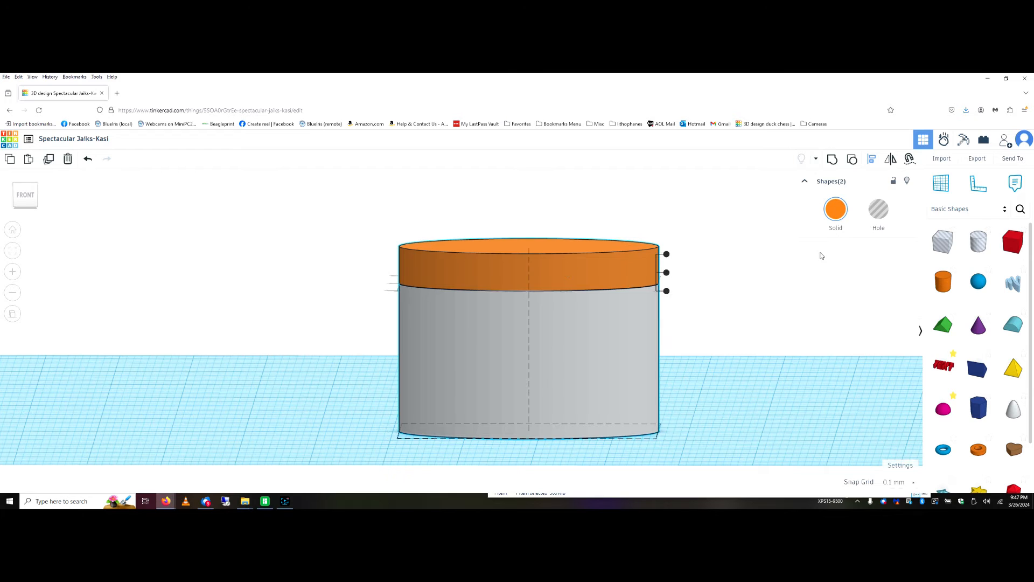
{"action": "left_click", "coordinate": [746, 273]}
{"action": "left_click", "coordinate": [653, 258]}
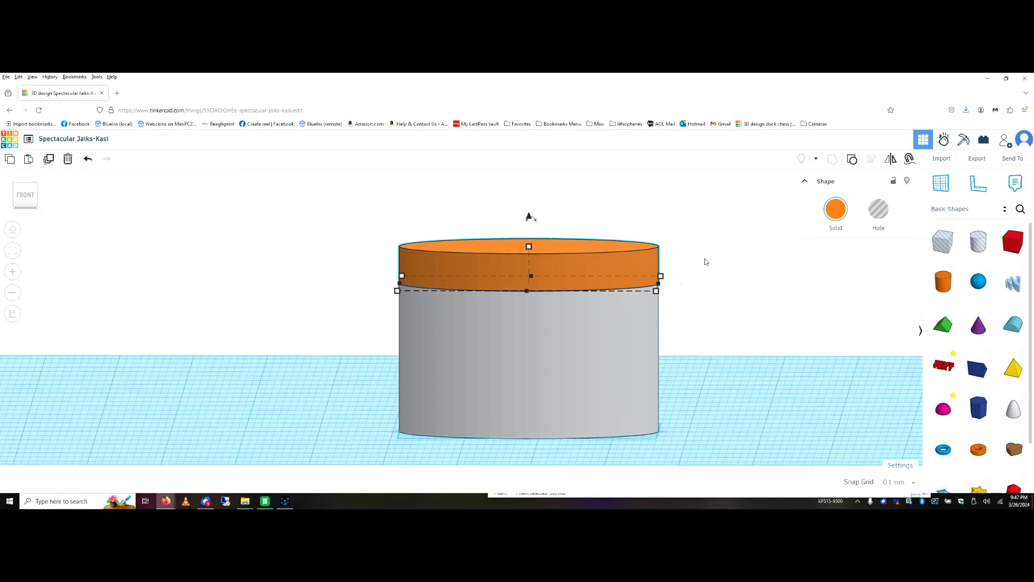
{"action": "key", "text": "t"}
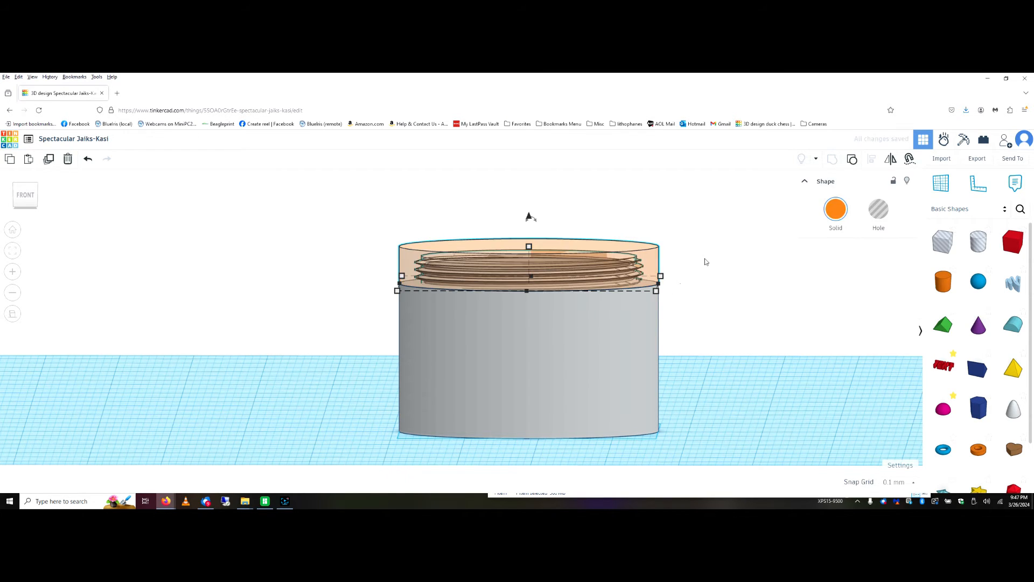
{"action": "left_click", "coordinate": [23, 194]}
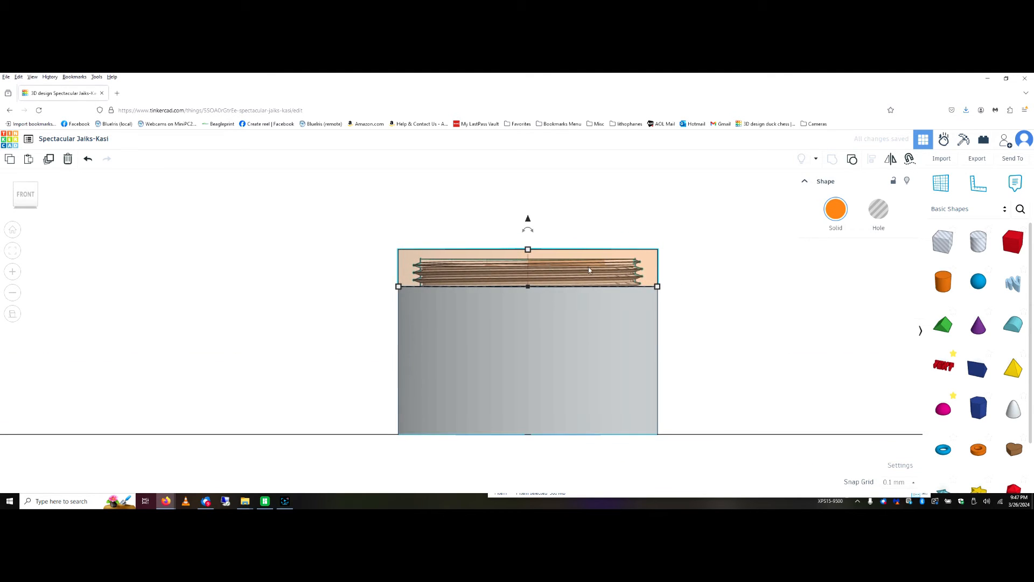
{"action": "scroll", "coordinate": [589, 269], "scroll_direction": "up", "scroll_amount": 5}
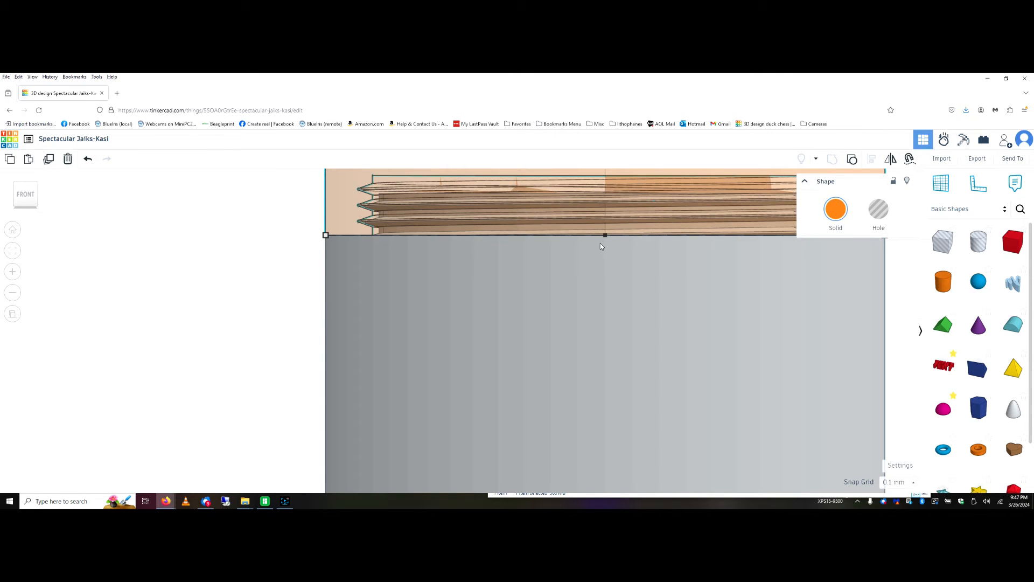
{"action": "scroll", "coordinate": [600, 244], "scroll_direction": "up", "scroll_amount": 1}
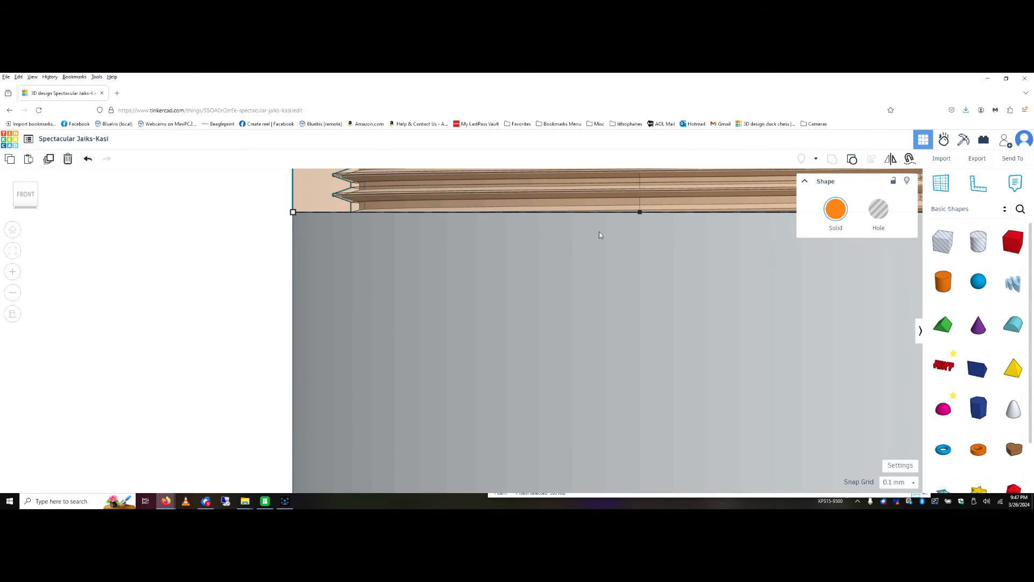
{"action": "scroll", "coordinate": [623, 218], "scroll_direction": "down", "scroll_amount": 3}
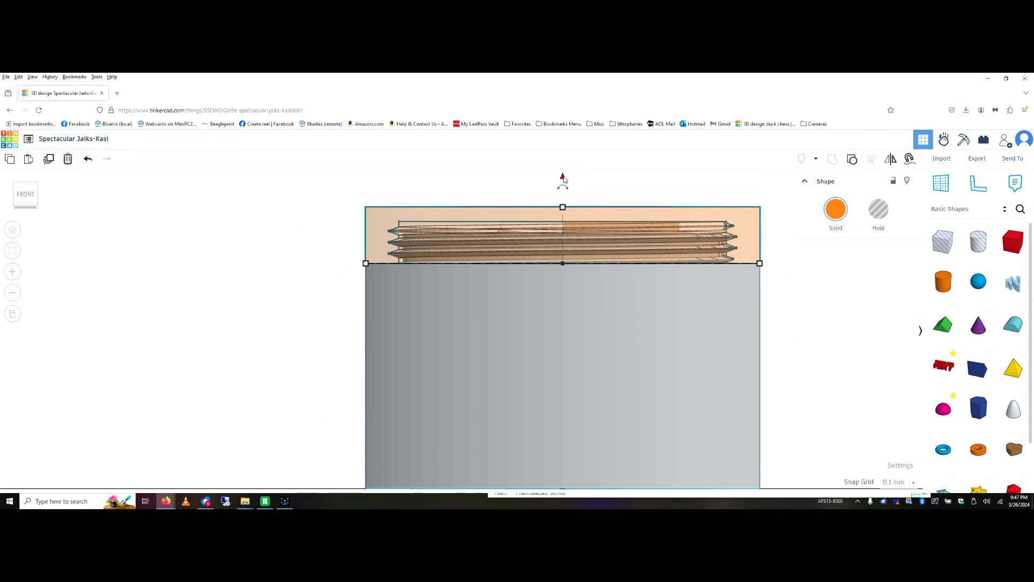
Try the lid 0.1 mm higher and then 0.2 mm lower to check how the threads mesh.
{"action": "left_click_drag", "start_coordinate": [564, 177], "coordinate": [564, 176]}
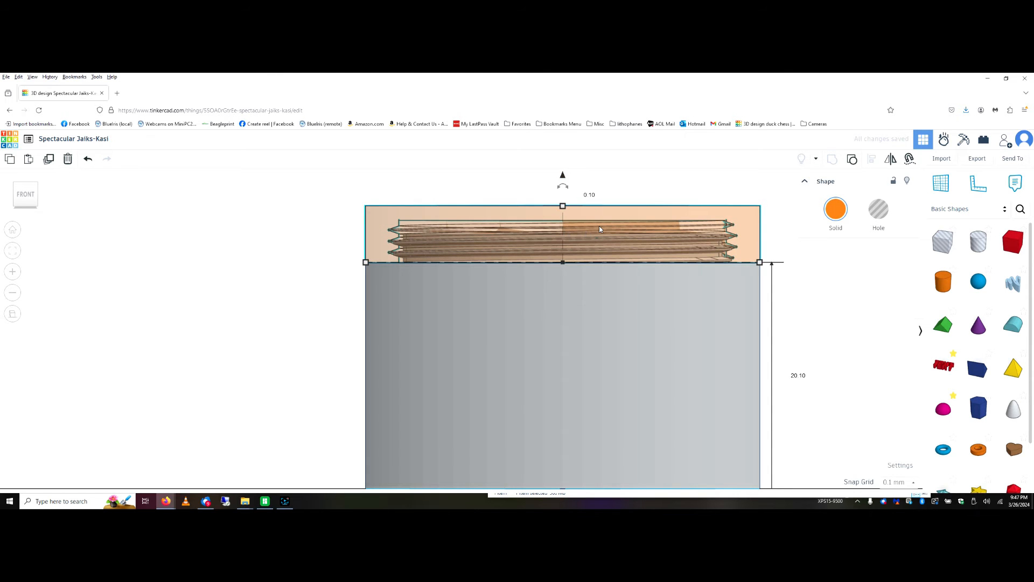
{"action": "scroll", "coordinate": [599, 226], "scroll_direction": "up", "scroll_amount": 3}
{"action": "scroll", "coordinate": [417, 210], "scroll_direction": "down", "scroll_amount": 3}
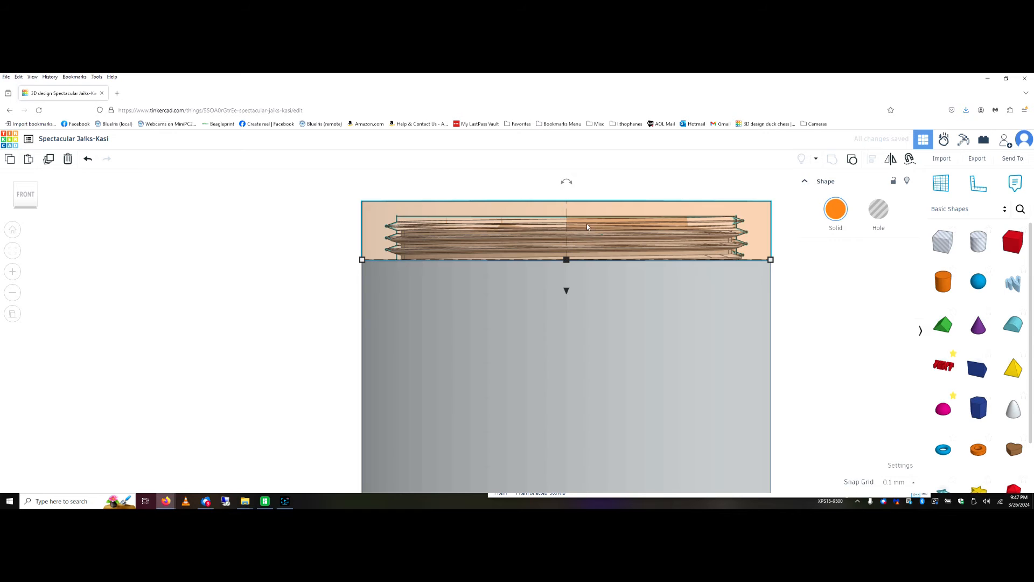
{"action": "left_click_drag", "start_coordinate": [565, 287], "coordinate": [567, 293]}
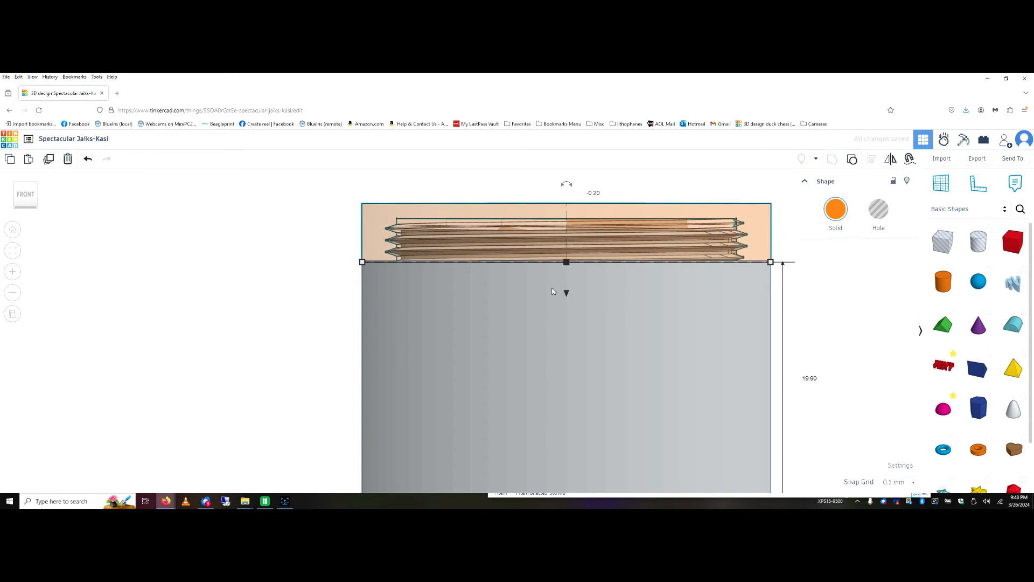
{"action": "left_click", "coordinate": [326, 305]}
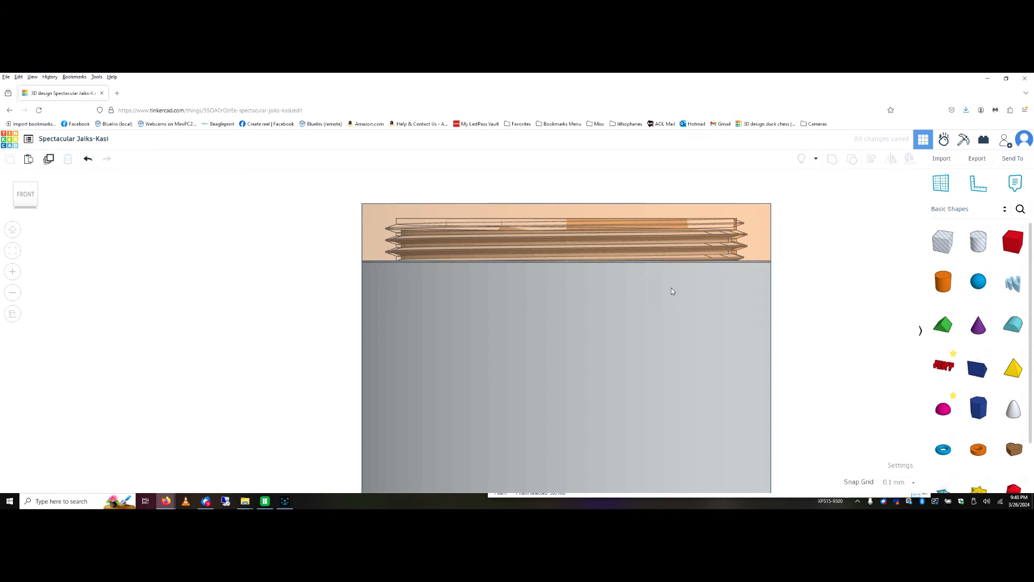
{"action": "scroll", "coordinate": [327, 221], "scroll_direction": "up", "scroll_amount": 5}
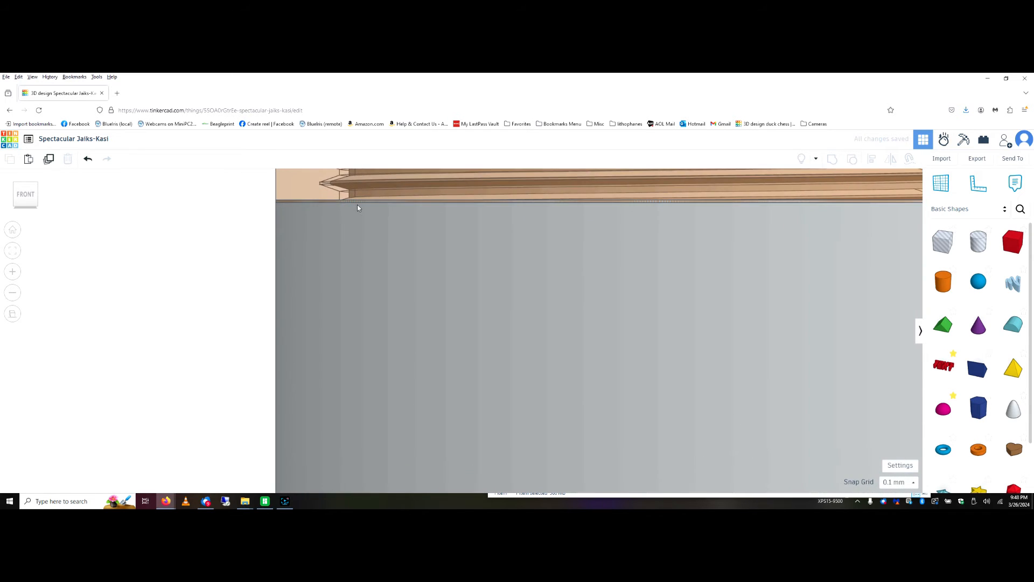
{"action": "scroll", "coordinate": [391, 227], "scroll_direction": "down", "scroll_amount": 2}
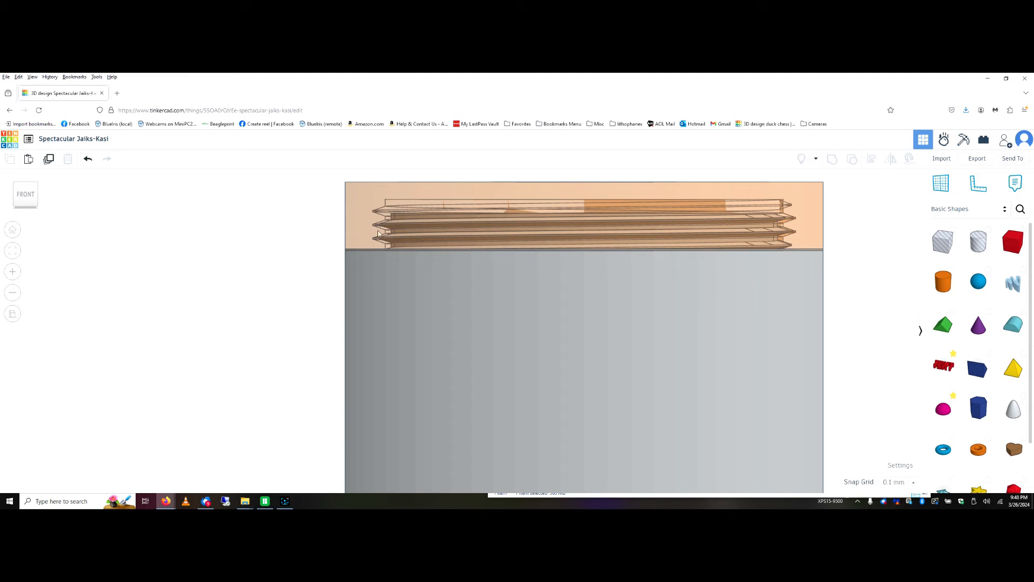
Lift the lid clear of the container thread, to 24.1 mm above the workplane.
{"action": "left_click", "coordinate": [584, 193]}
{"action": "left_click_drag", "start_coordinate": [585, 281], "coordinate": [585, 295]}
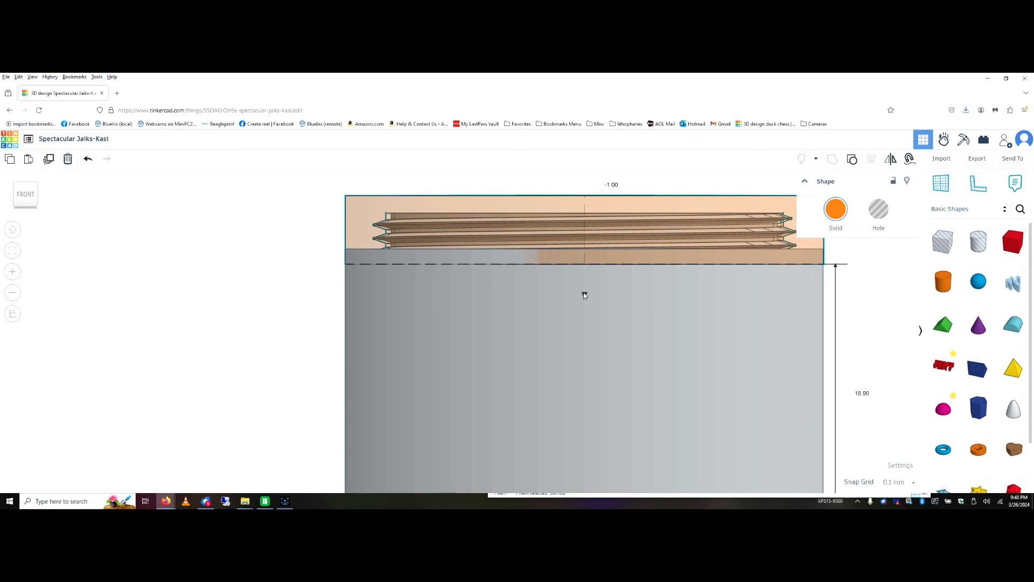
{"action": "left_click_drag", "start_coordinate": [585, 294], "coordinate": [585, 228]}
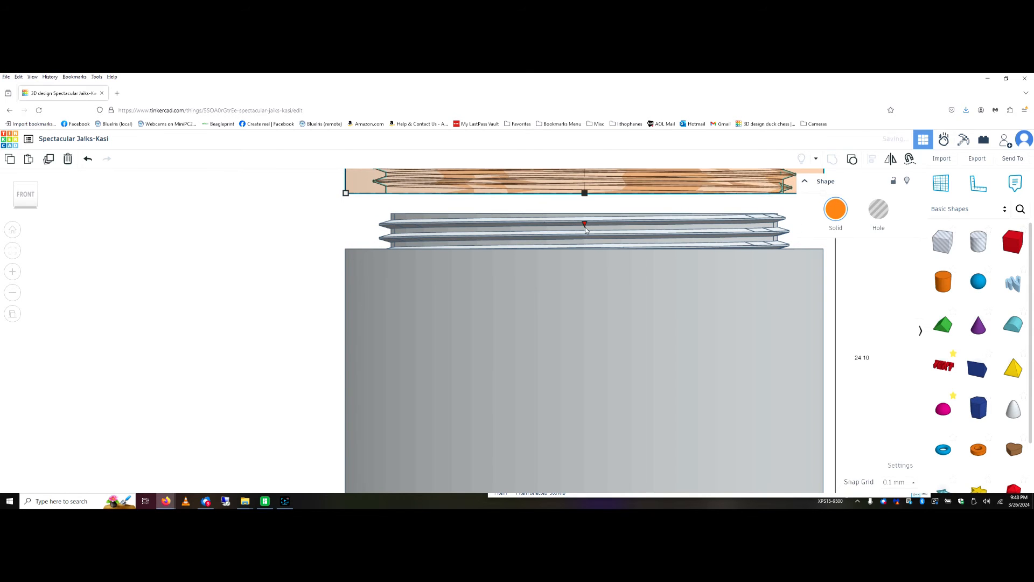
Ungroup the hollowed container into its hole cylinder, body and thread, and select the ISO metric thread.
{"action": "left_click", "coordinate": [601, 245]}
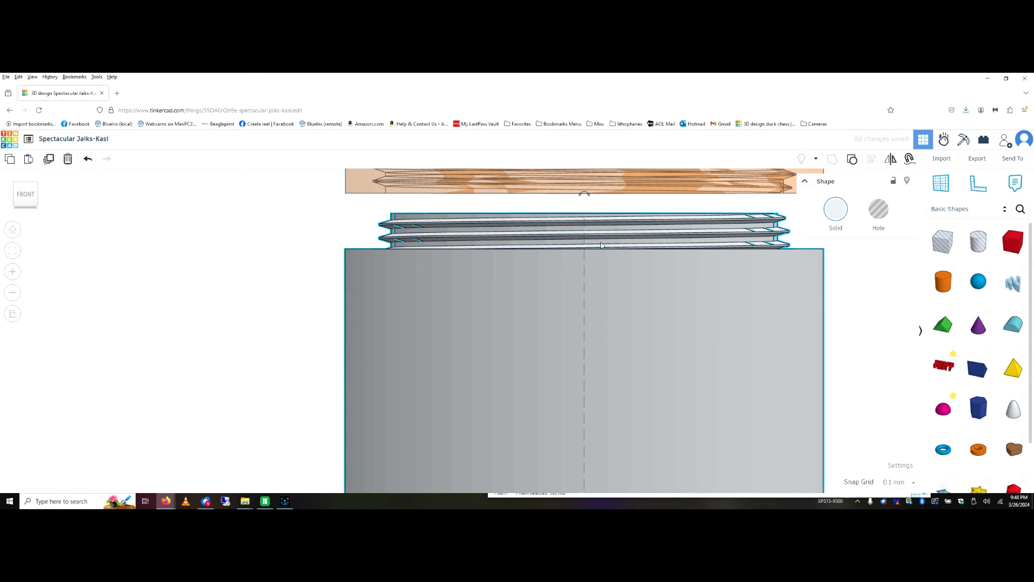
{"action": "left_click", "coordinate": [853, 161]}
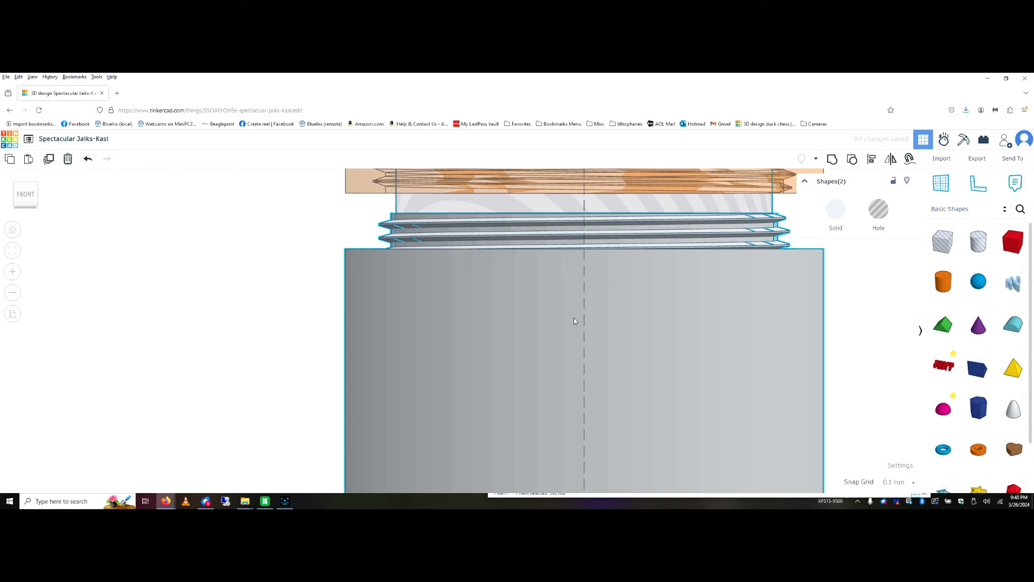
{"action": "left_click", "coordinate": [882, 300]}
{"action": "left_click", "coordinate": [735, 314]}
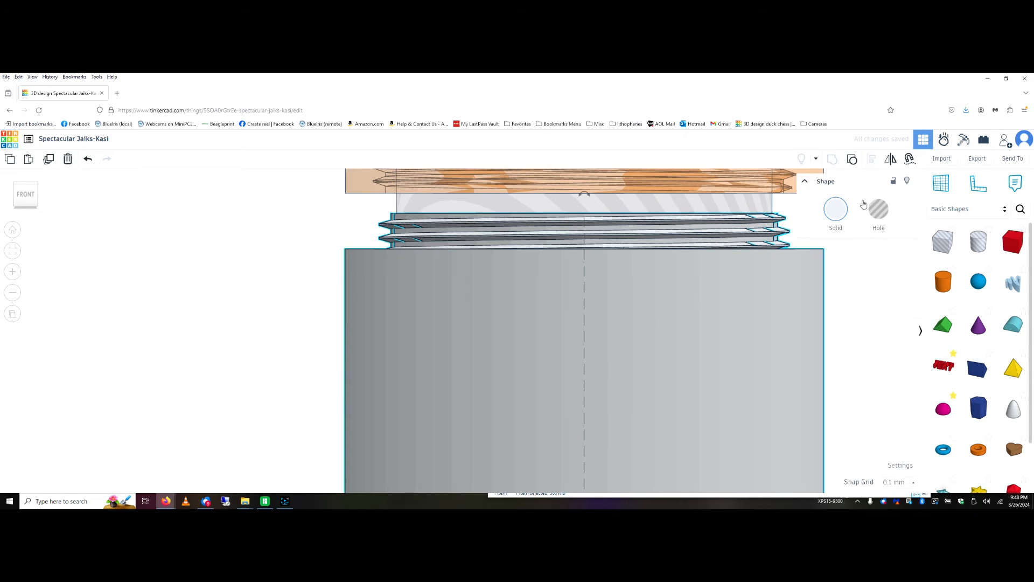
{"action": "left_click", "coordinate": [853, 159]}
{"action": "left_click", "coordinate": [662, 337]}
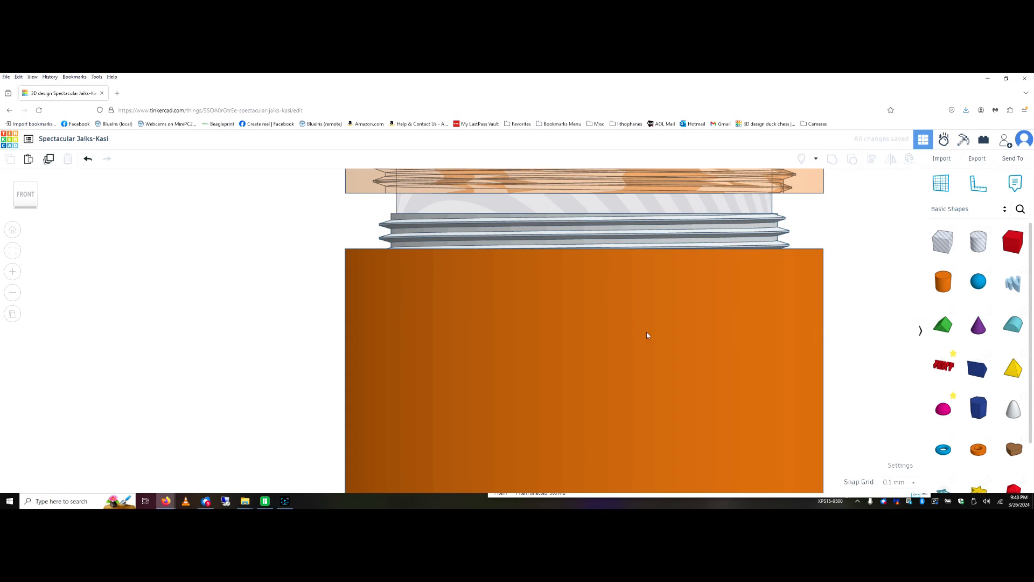
{"action": "left_click", "coordinate": [606, 247]}
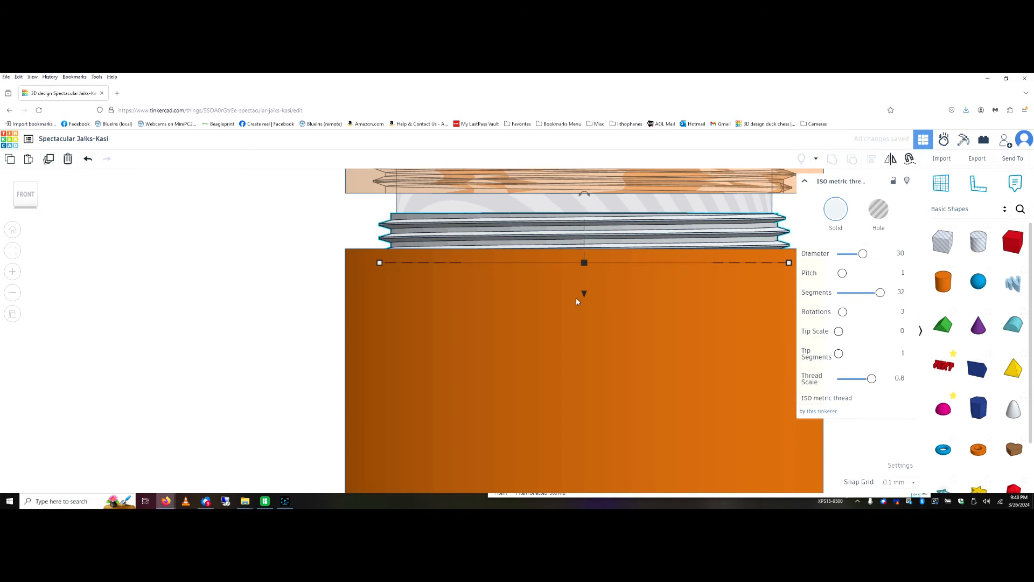
Raise the container's ISO metric thread by 0.8 mm.
{"action": "mouse_move", "coordinate": [585, 296]}
{"action": "left_mouse_down"}
{"action": "mouse_move", "coordinate": [589, 273]}
{"action": "mouse_move", "coordinate": [590, 285]}
{"action": "left_mouse_up"}
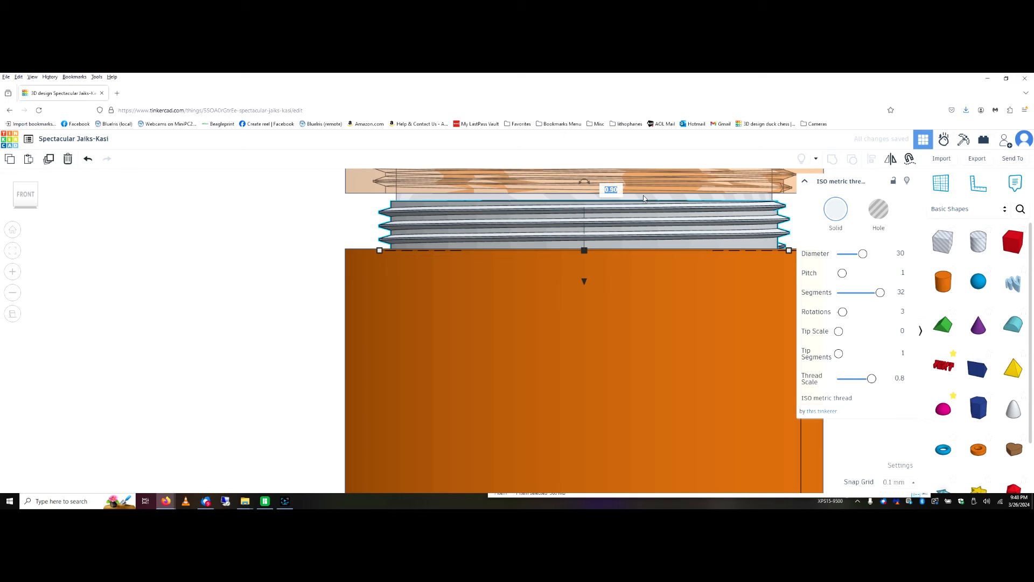
{"action": "type", "text": "0.8"}
{"action": "key", "text": "Return"}
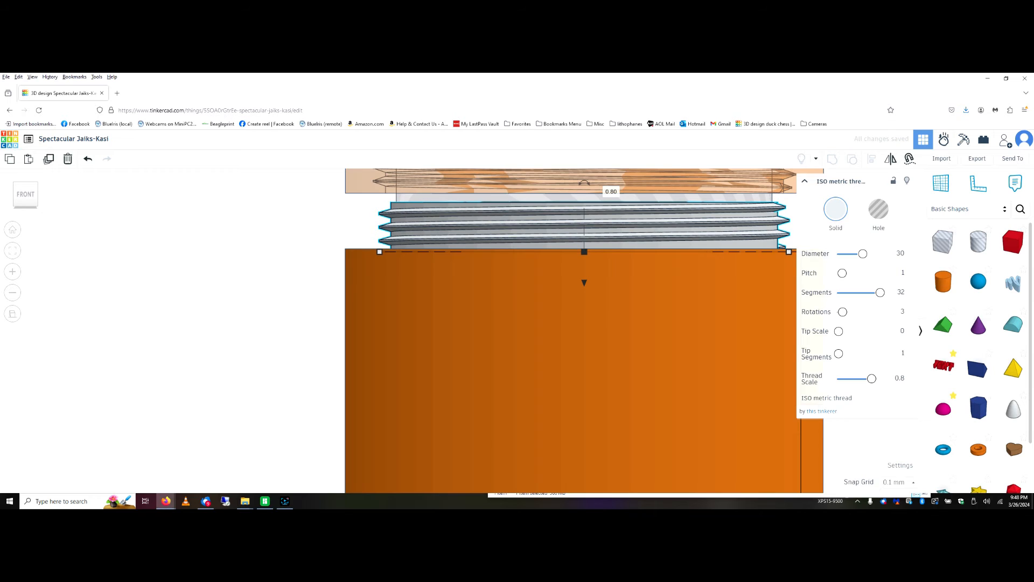
Lower the transparent lid over the container thread and fine-tune its height to just above the body's shoulder.
{"action": "left_click", "coordinate": [584, 227]}
{"action": "left_click", "coordinate": [518, 190]}
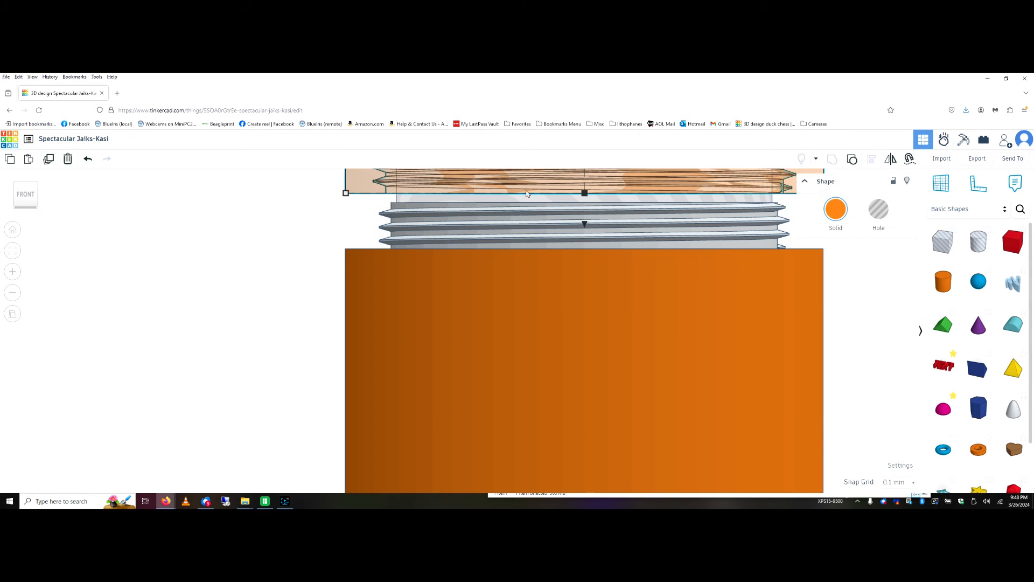
{"action": "left_click_drag", "start_coordinate": [586, 227], "coordinate": [576, 280]}
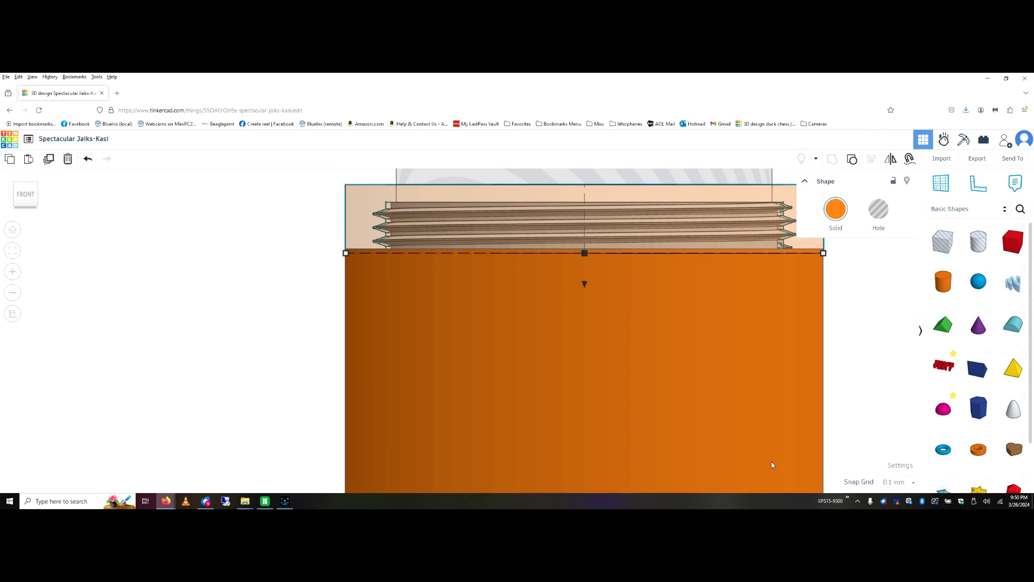
{"action": "left_click_drag", "start_coordinate": [586, 281], "coordinate": [588, 276]}
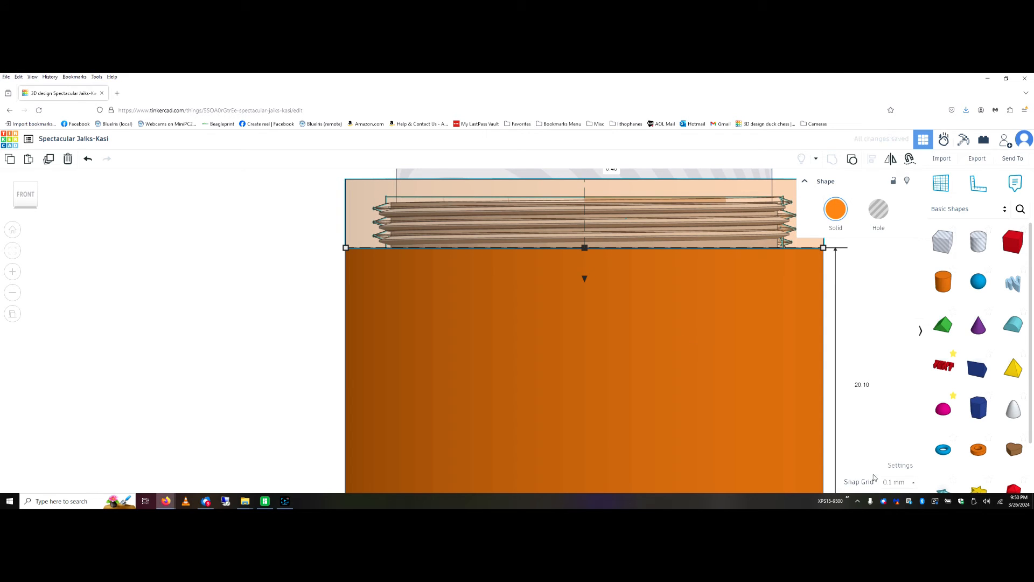
{"action": "left_click_drag", "start_coordinate": [585, 279], "coordinate": [588, 277]}
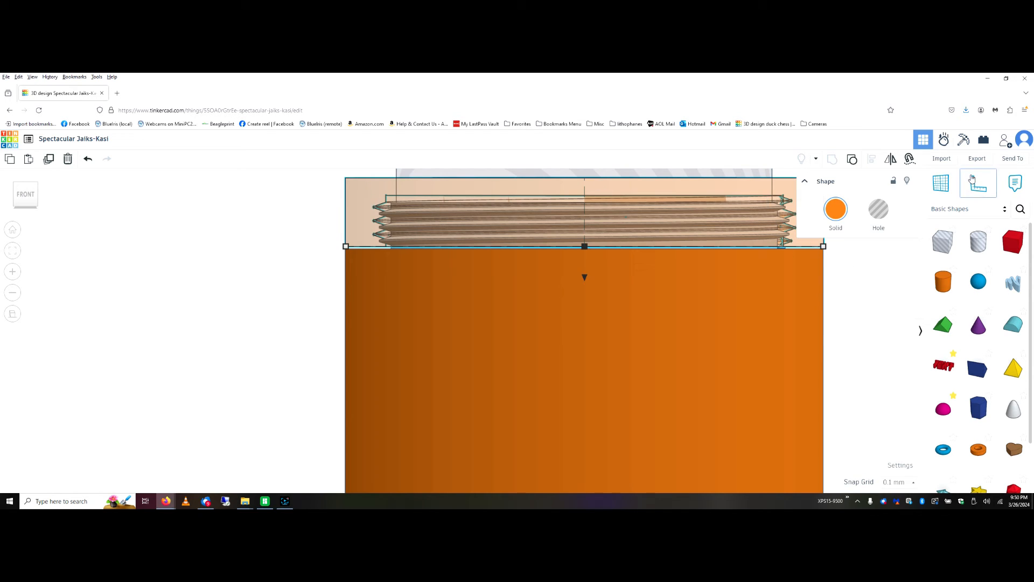
Hide the lid and lower the container's ISO metric thread by 1 mm into the body.
{"action": "left_click", "coordinate": [907, 181]}
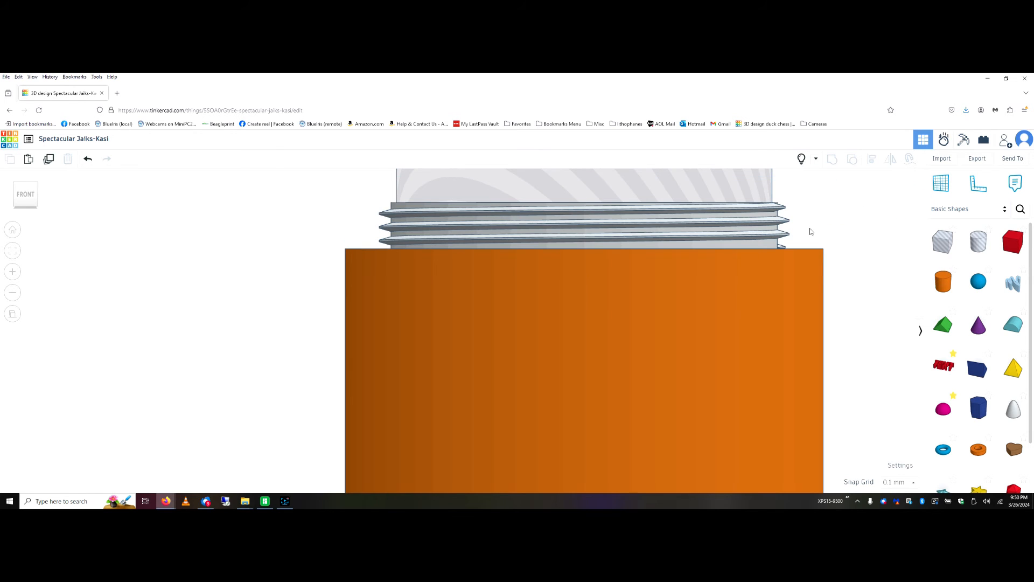
{"action": "left_click", "coordinate": [598, 238]}
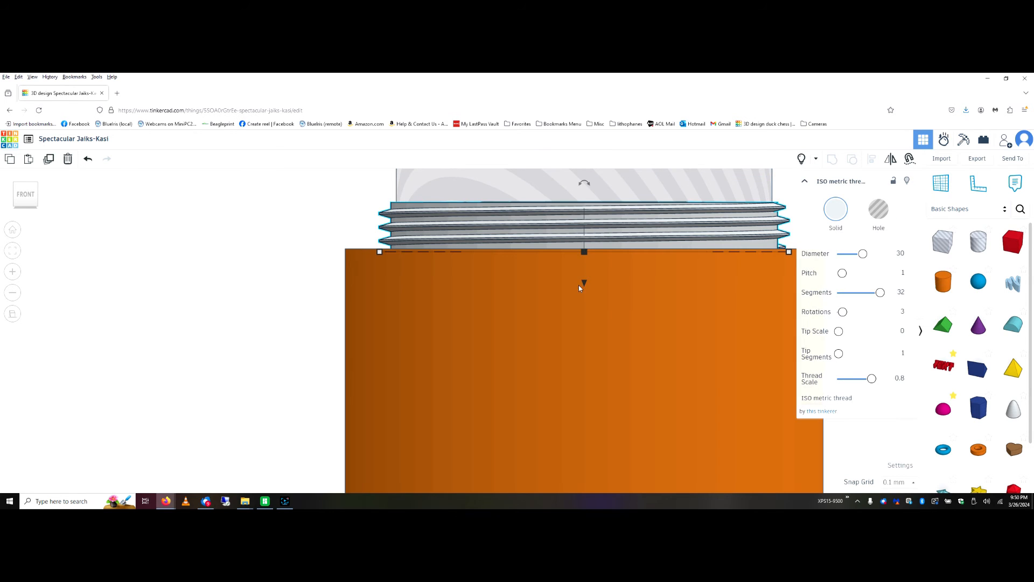
{"action": "left_click_drag", "start_coordinate": [585, 284], "coordinate": [583, 295]}
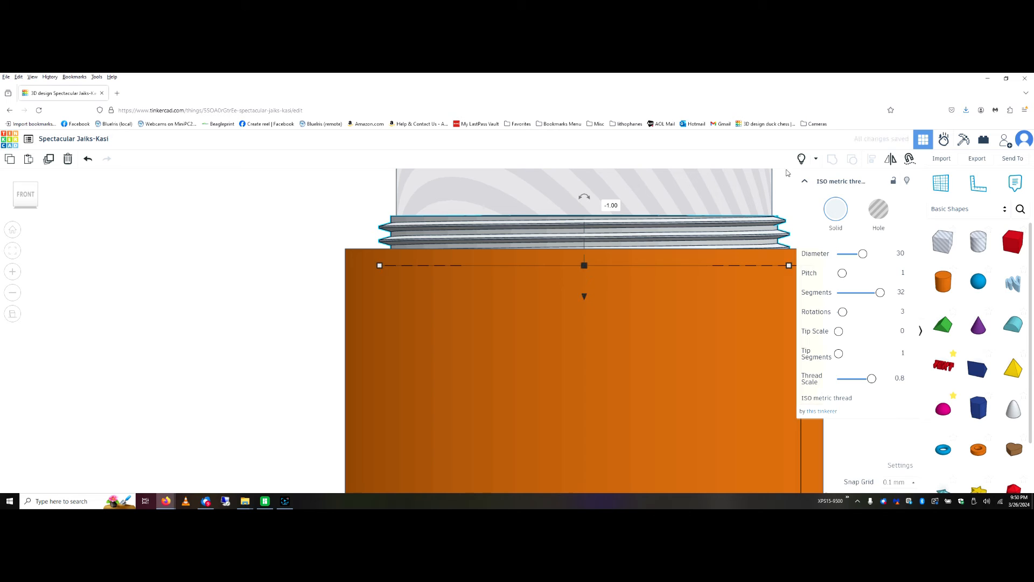
Show the lid again and raise the container thread slightly until it lines up with the lid's internal thread.
{"action": "left_click", "coordinate": [799, 159]}
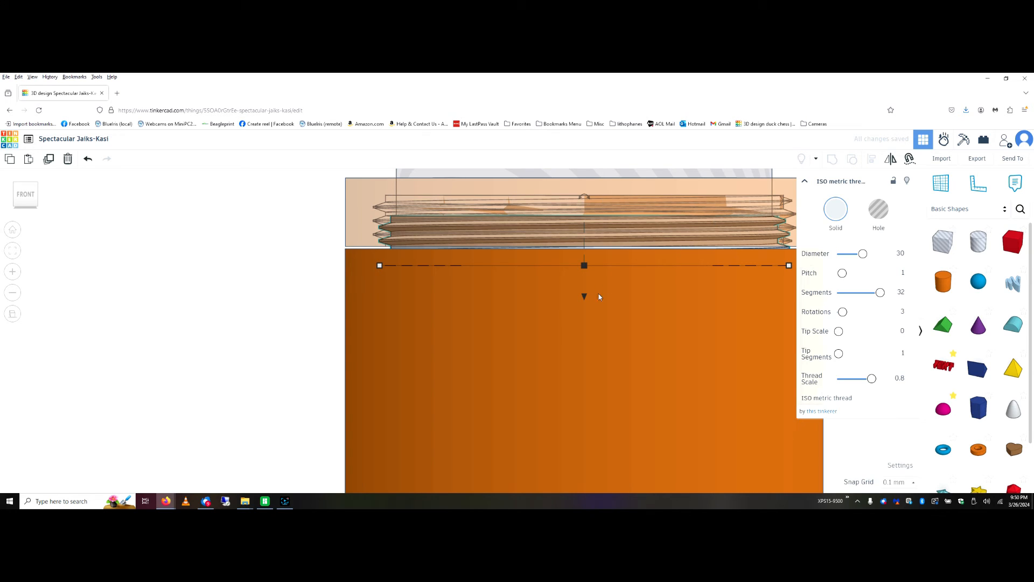
{"action": "left_click_drag", "start_coordinate": [586, 298], "coordinate": [590, 289]}
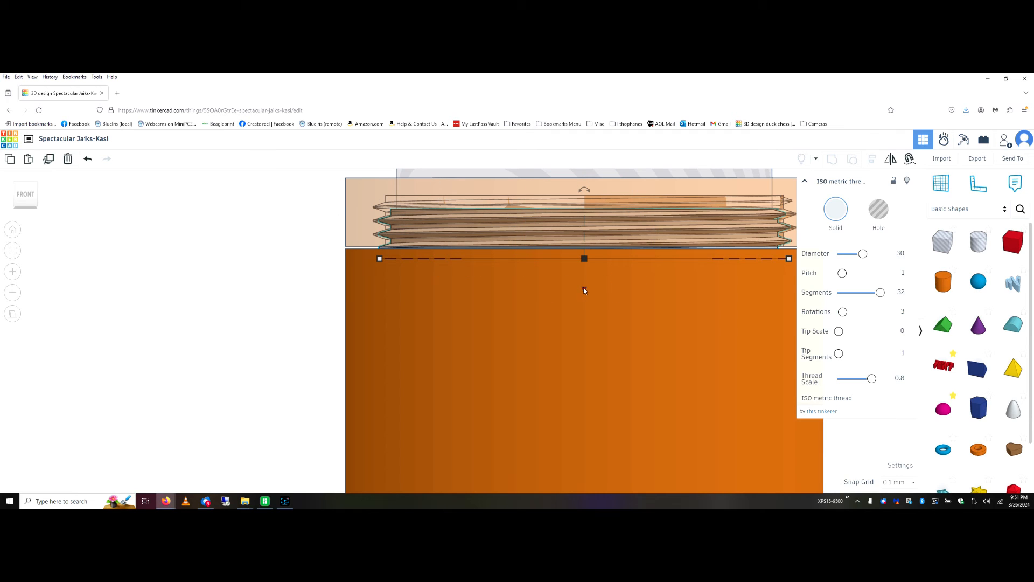
{"action": "mouse_move", "coordinate": [583, 286]}
{"action": "left_mouse_down"}
{"action": "mouse_move", "coordinate": [585, 273]}
{"action": "mouse_move", "coordinate": [583, 289]}
{"action": "left_mouse_up"}
Hide the lid and group the hole cylinder, body and thread back into one hollow container.
{"action": "left_click", "coordinate": [351, 192]}
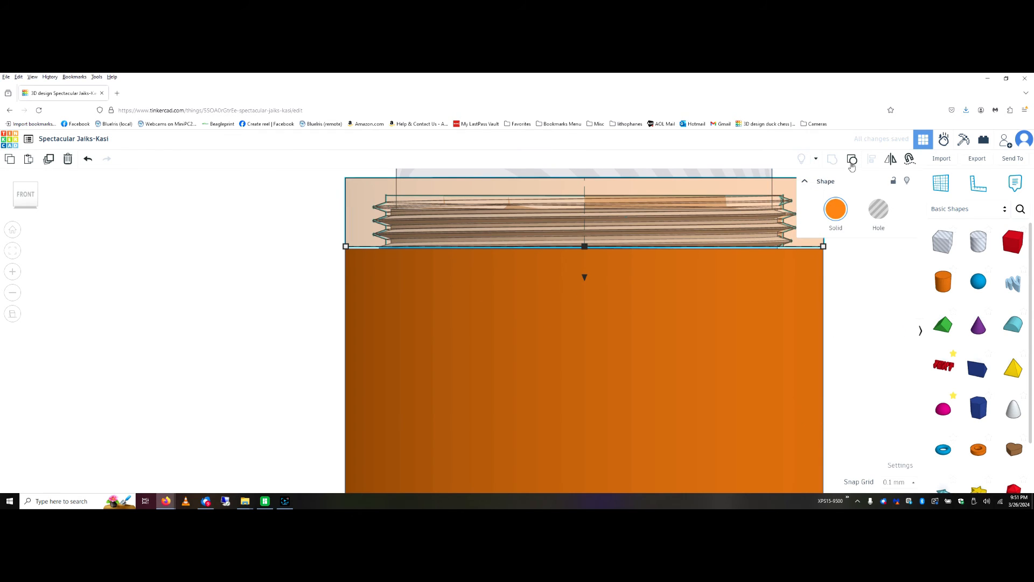
{"action": "left_click", "coordinate": [910, 183]}
{"action": "scroll", "coordinate": [854, 266], "scroll_direction": "down", "scroll_amount": 5}
{"action": "right_click_drag", "start_coordinate": [762, 271], "coordinate": [732, 309]}
{"action": "left_click_drag", "start_coordinate": [603, 289], "coordinate": [598, 284]}
{"action": "left_click", "coordinate": [832, 160]}
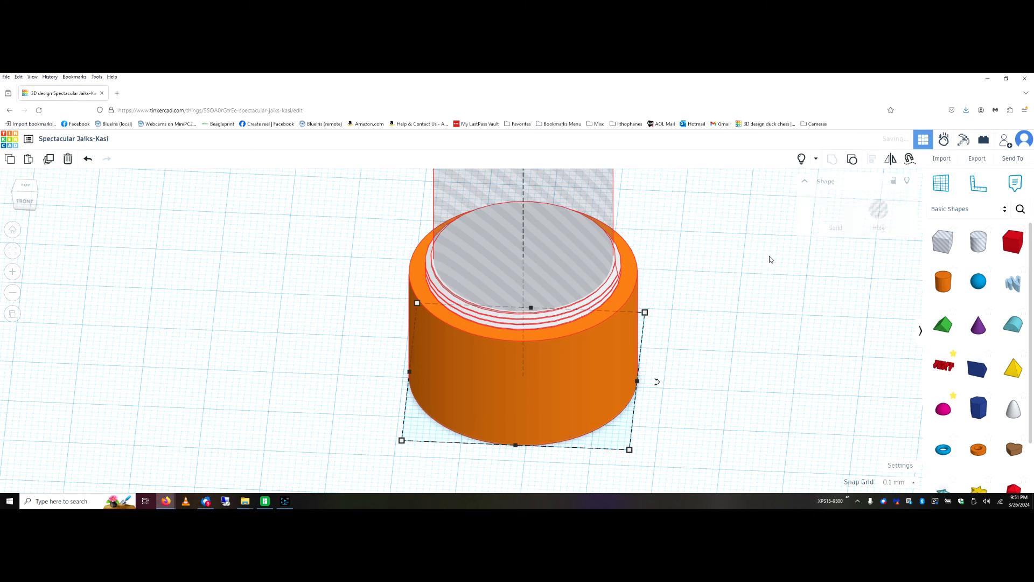
Show the lid again, check its fit from the front, and move it beside the container.
{"action": "left_click", "coordinate": [802, 159]}
{"action": "right_click_drag", "start_coordinate": [630, 381], "coordinate": [652, 337]}
{"action": "scroll", "coordinate": [583, 324], "scroll_direction": "up", "scroll_amount": 5}
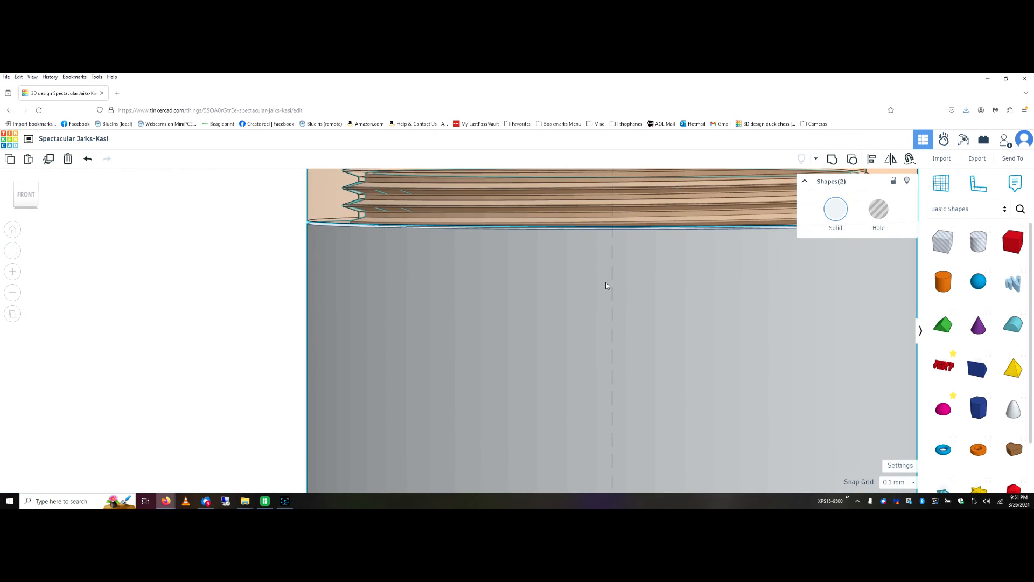
{"action": "scroll", "coordinate": [606, 286], "scroll_direction": "down", "scroll_amount": 5}
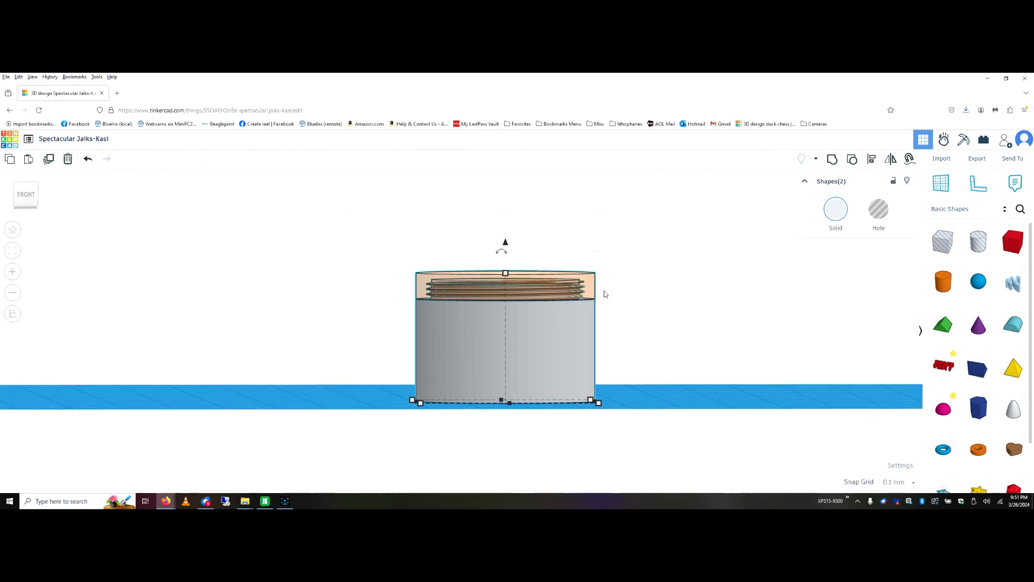
{"action": "left_click_drag", "start_coordinate": [519, 314], "coordinate": [631, 307]}
{"action": "left_click", "coordinate": [603, 303]}
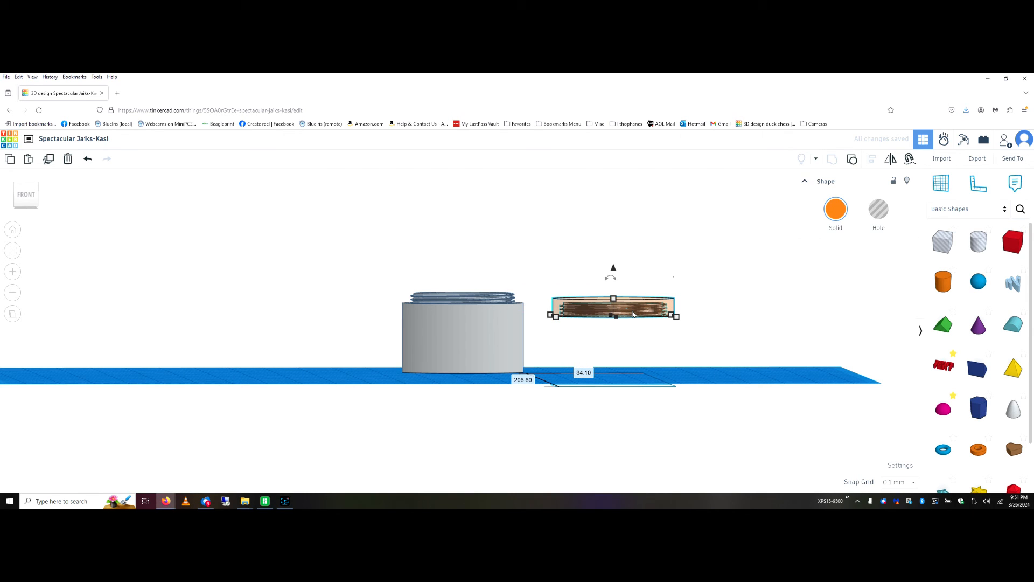
Drop the lid onto the workplane and rotate it 180° so its open side faces up.
{"action": "key", "text": "d"}
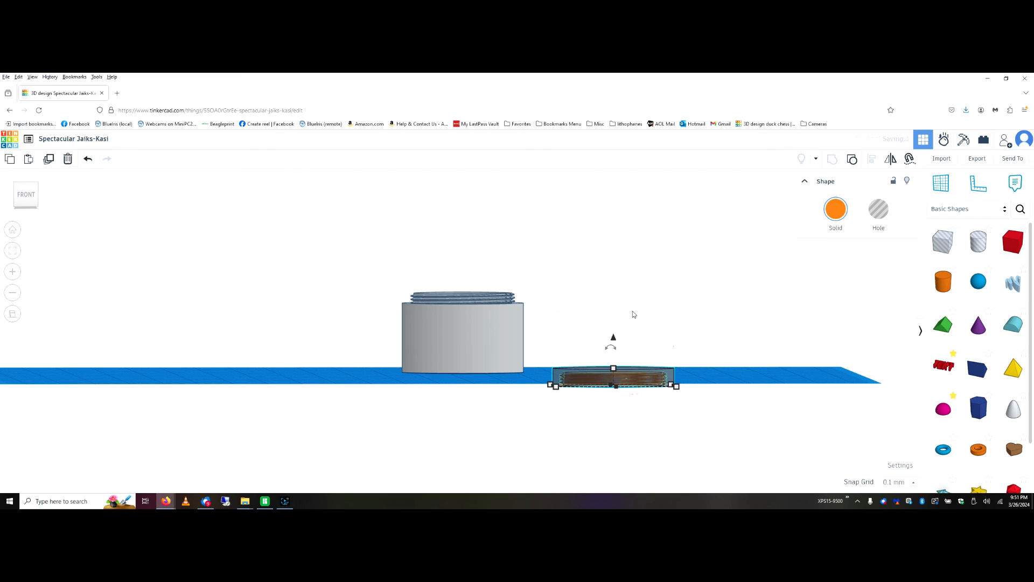
{"action": "mouse_move", "coordinate": [612, 349]}
{"action": "left_click_drag", "start_coordinate": [616, 354], "coordinate": [614, 390]}
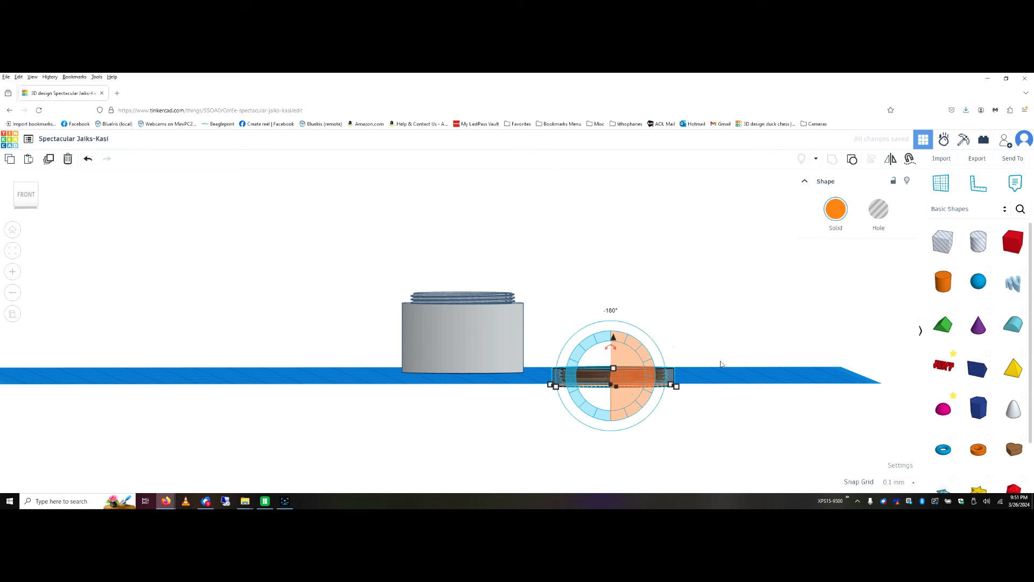
{"action": "left_click_drag", "start_coordinate": [626, 377], "coordinate": [604, 365]}
Move the container and the lid side by side toward the middle of the workplane.
{"action": "right_click_drag", "start_coordinate": [676, 376], "coordinate": [594, 317]}
{"action": "scroll", "coordinate": [593, 316], "scroll_direction": "down", "scroll_amount": 8}
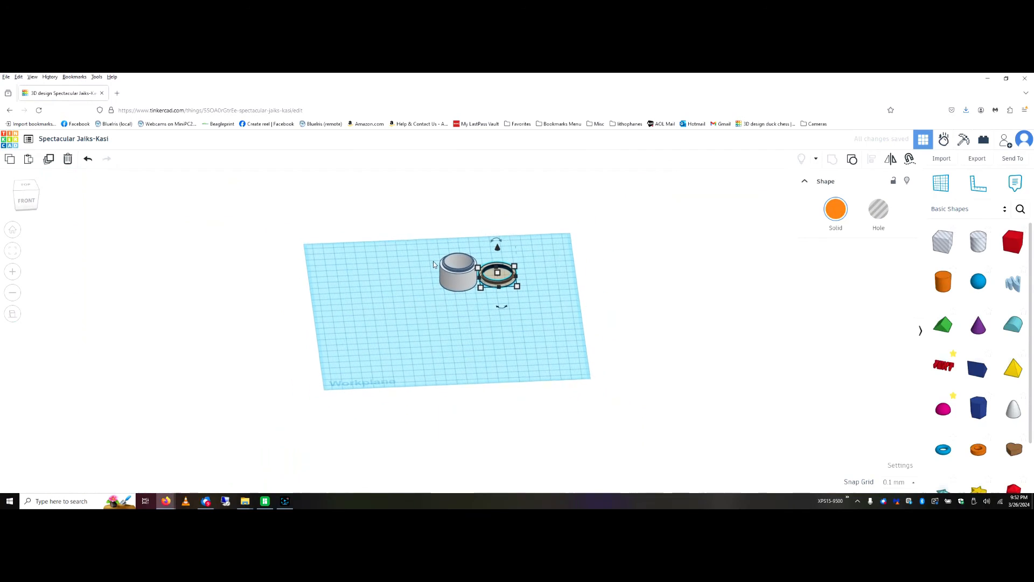
{"action": "left_click_drag", "start_coordinate": [466, 266], "coordinate": [434, 317]}
{"action": "left_click_drag", "start_coordinate": [504, 279], "coordinate": [470, 319]}
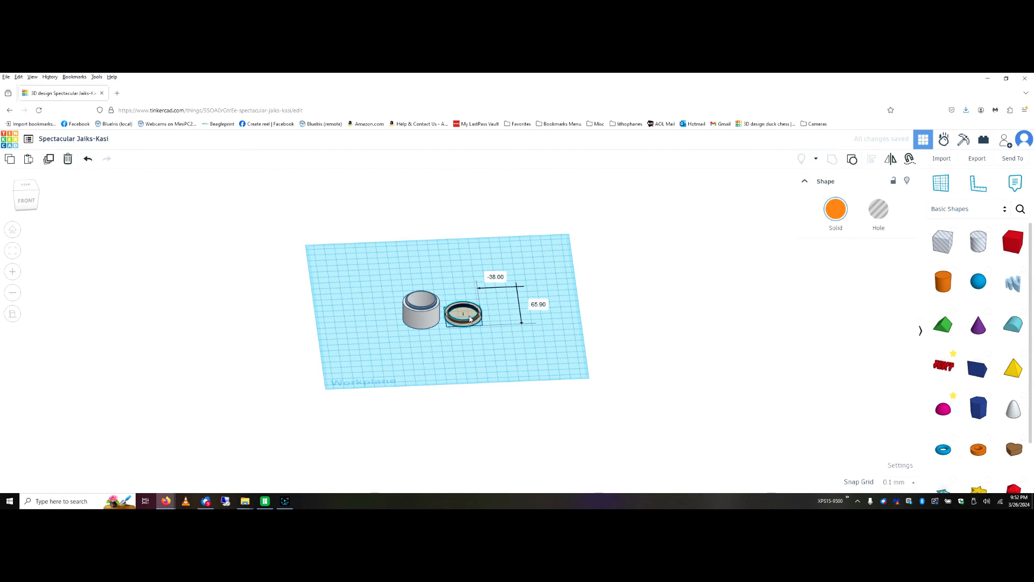
{"action": "left_click", "coordinate": [640, 331]}
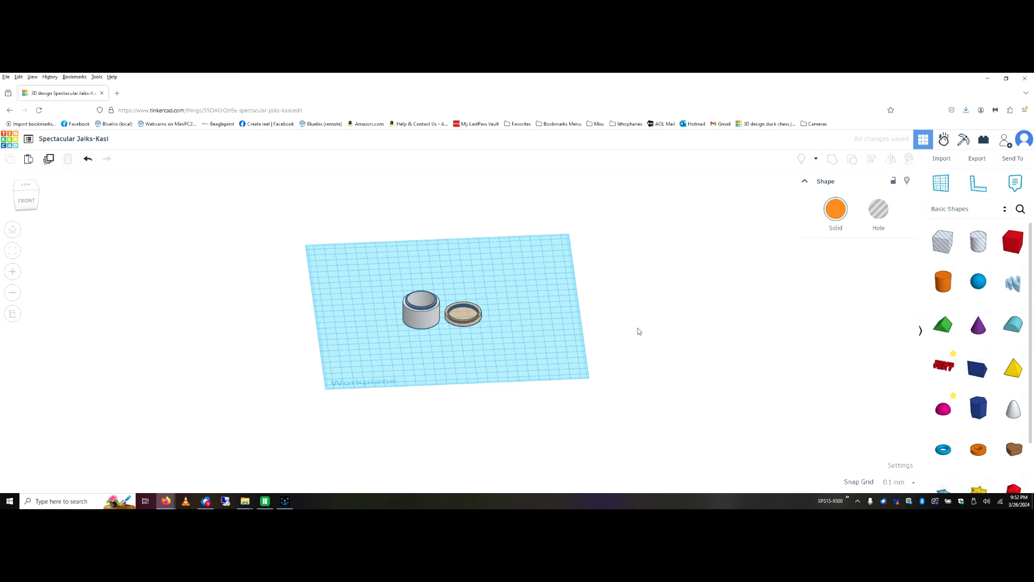